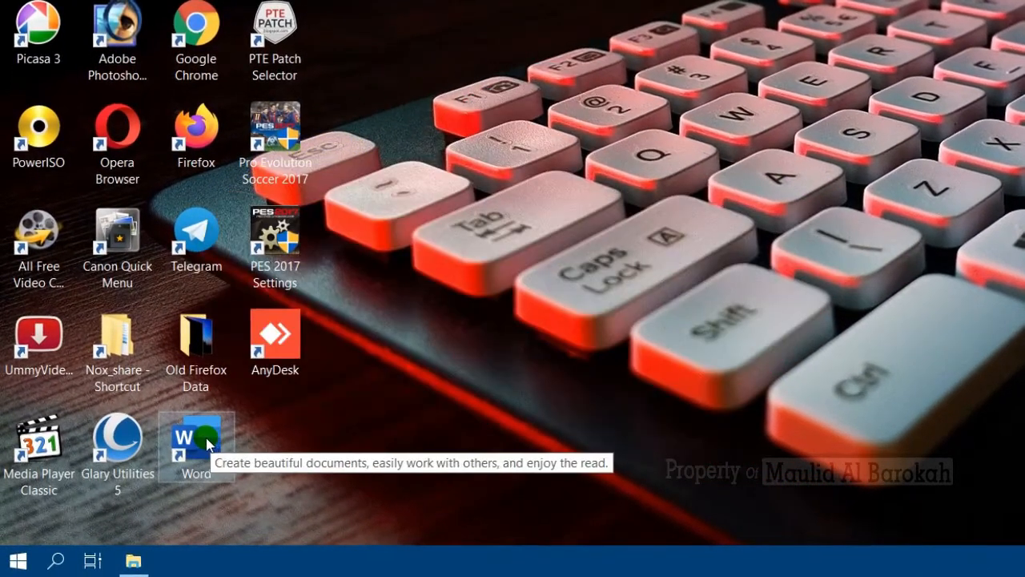
Step: Start Word and create a new blank document
{"action": "double_click", "coordinate": [204, 448]}
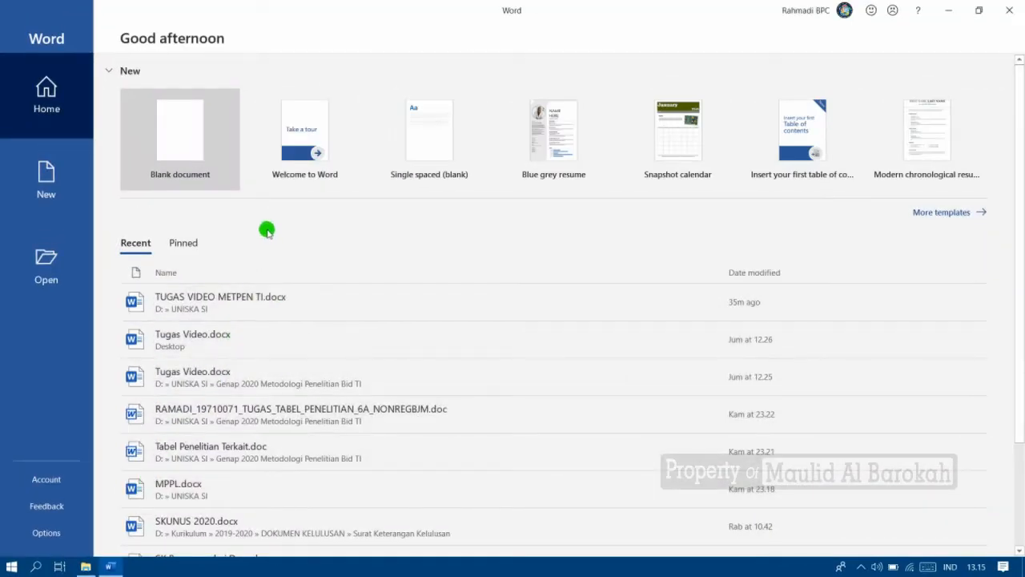
{"action": "left_click", "coordinate": [170, 140]}
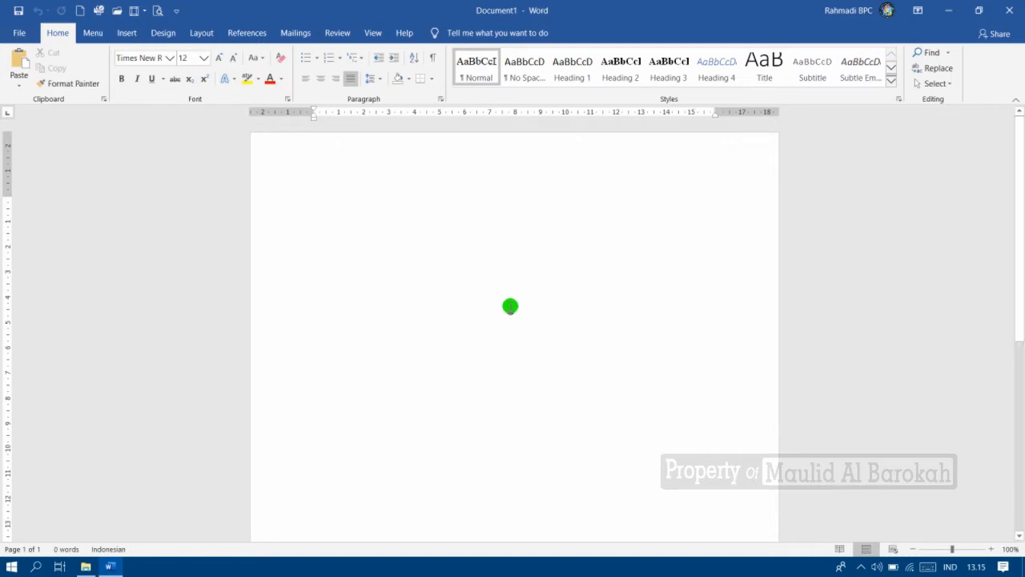
{"action": "scroll", "coordinate": [510, 320], "scroll_direction": "down", "scroll_amount": 1}
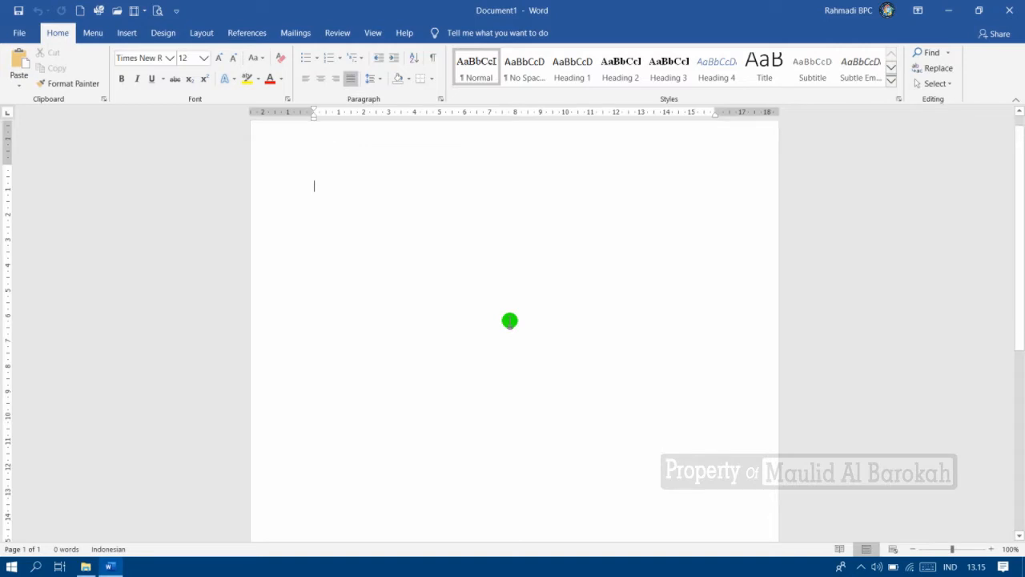
{"action": "scroll", "coordinate": [510, 320], "scroll_direction": "up", "scroll_amount": 1}
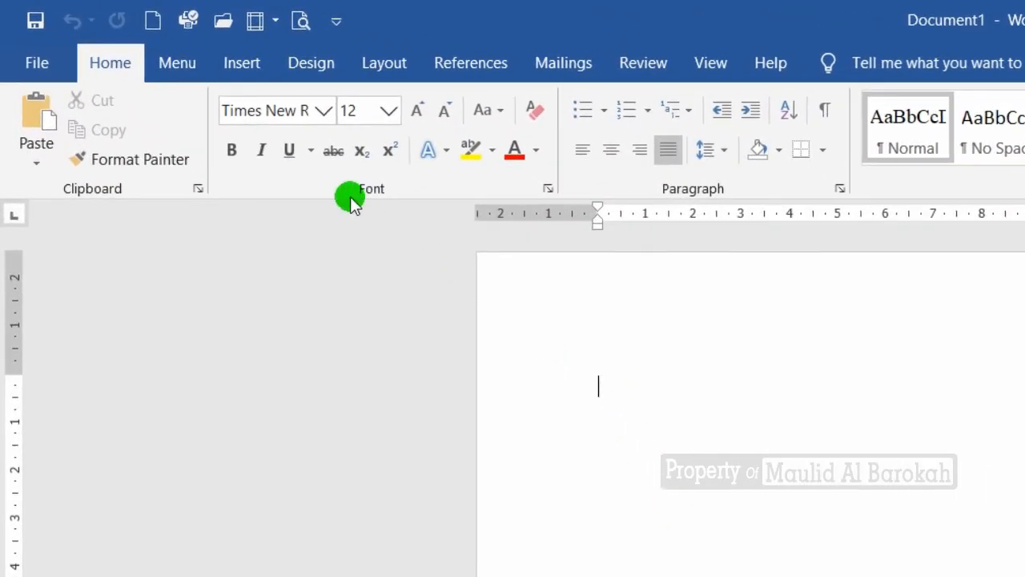
Step: Open the custom margin settings and set the top margin to 4 cm and the bottom margin to 3 cm
{"action": "left_click", "coordinate": [366, 64]}
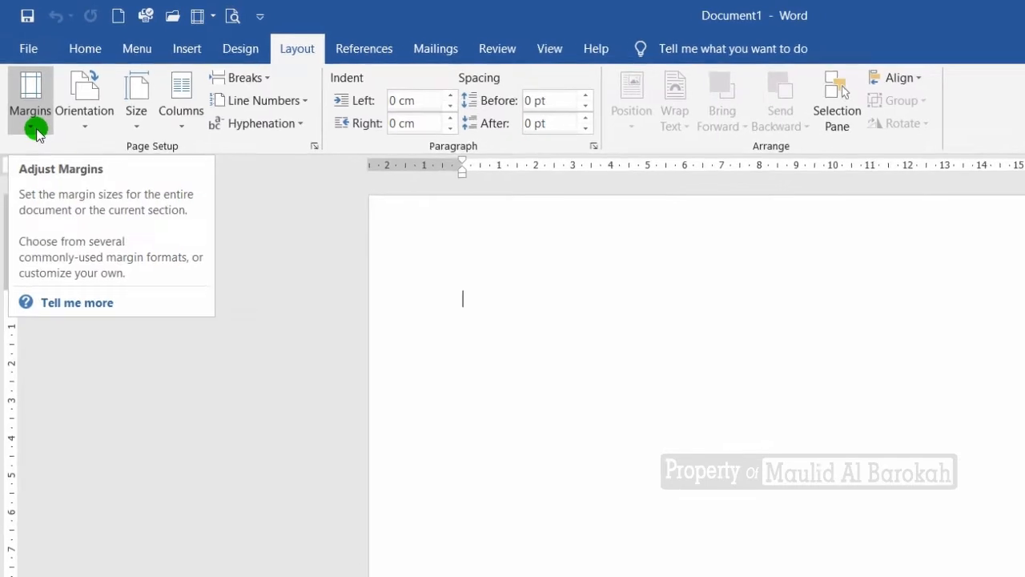
{"action": "left_click", "coordinate": [36, 129]}
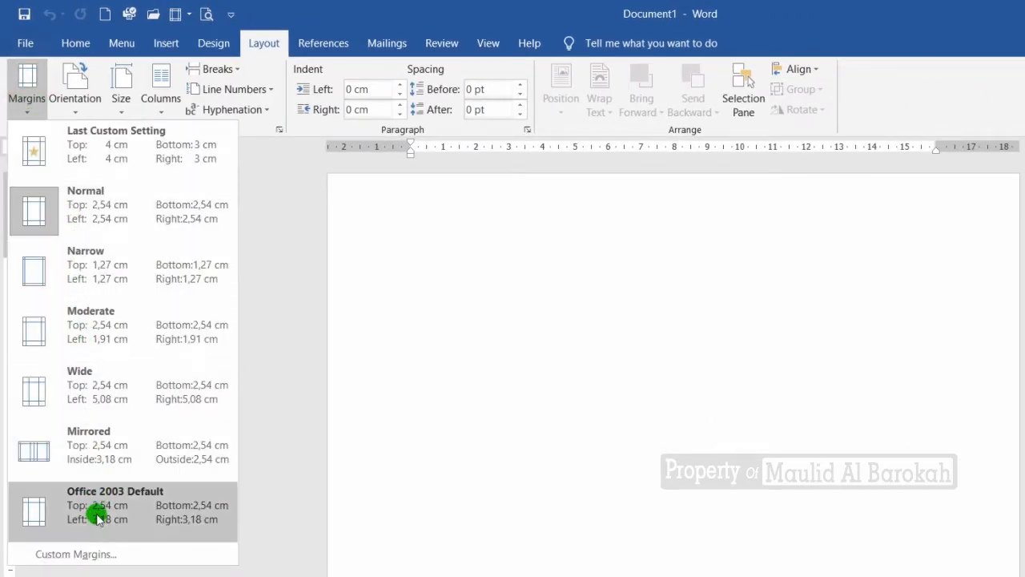
{"action": "left_click", "coordinate": [103, 554]}
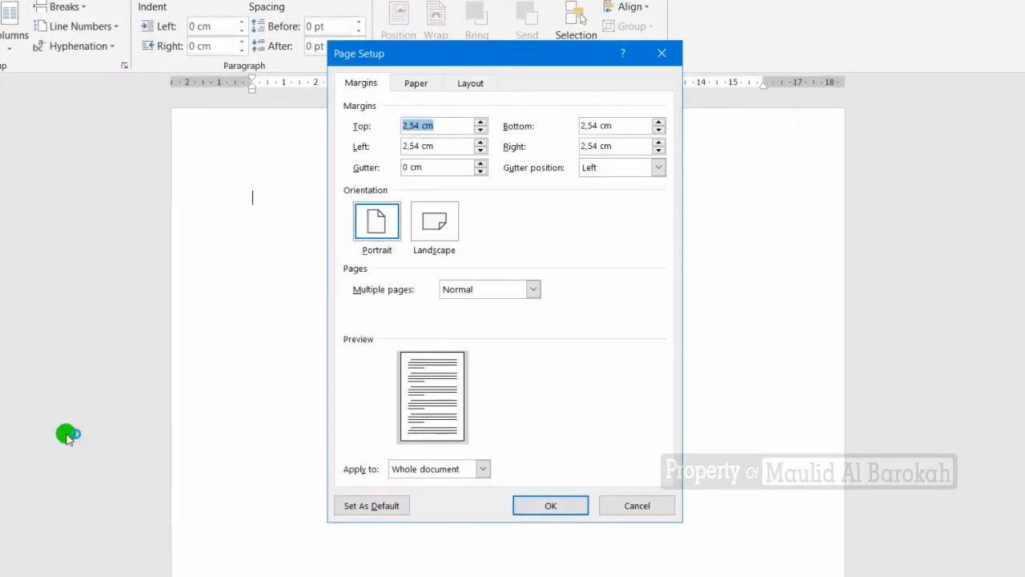
{"action": "left_click_drag", "start_coordinate": [465, 63], "coordinate": [444, 106]}
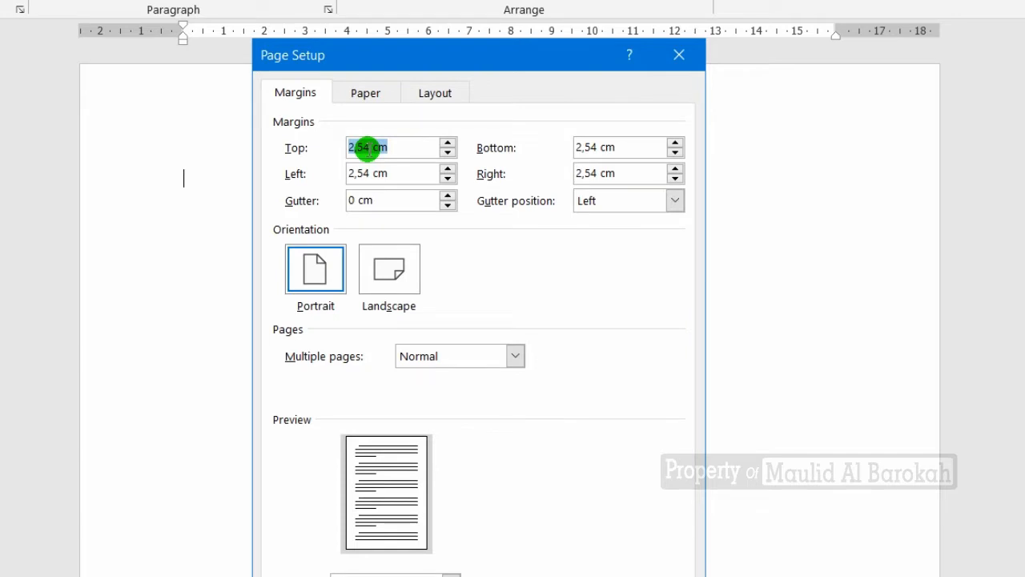
{"action": "double_click", "coordinate": [365, 148]}
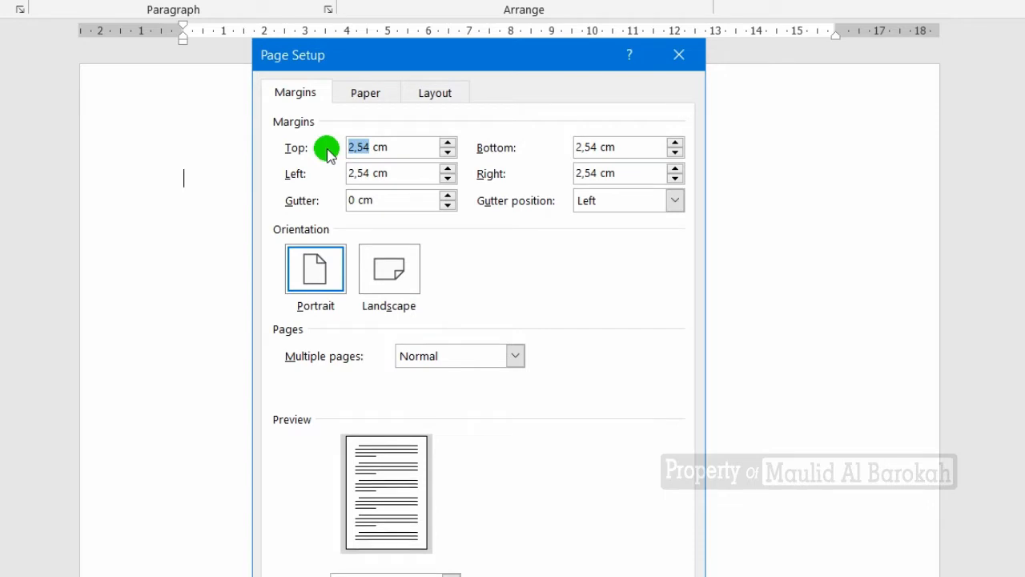
{"action": "type", "text": "4"}
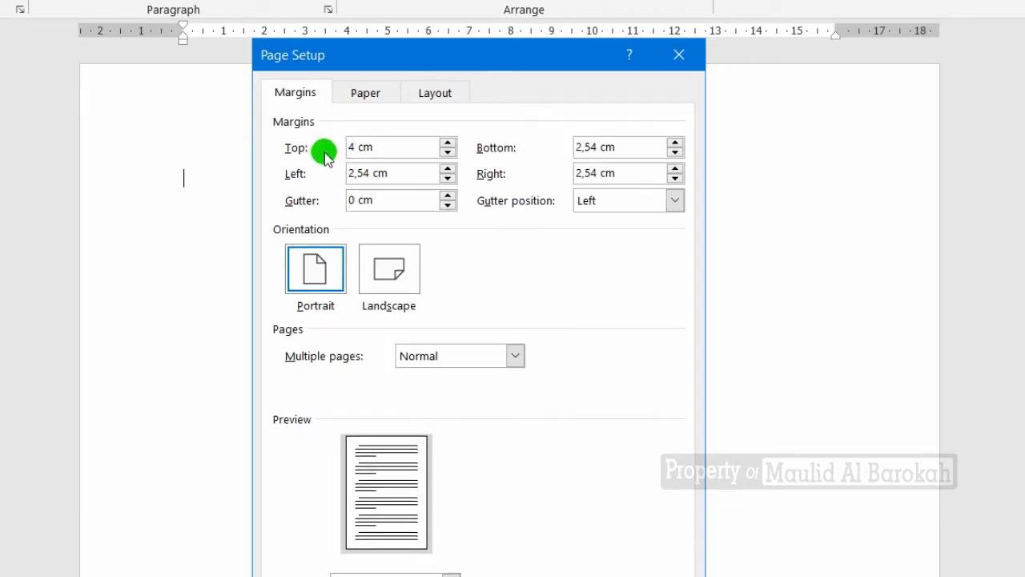
{"action": "left_click", "coordinate": [597, 146]}
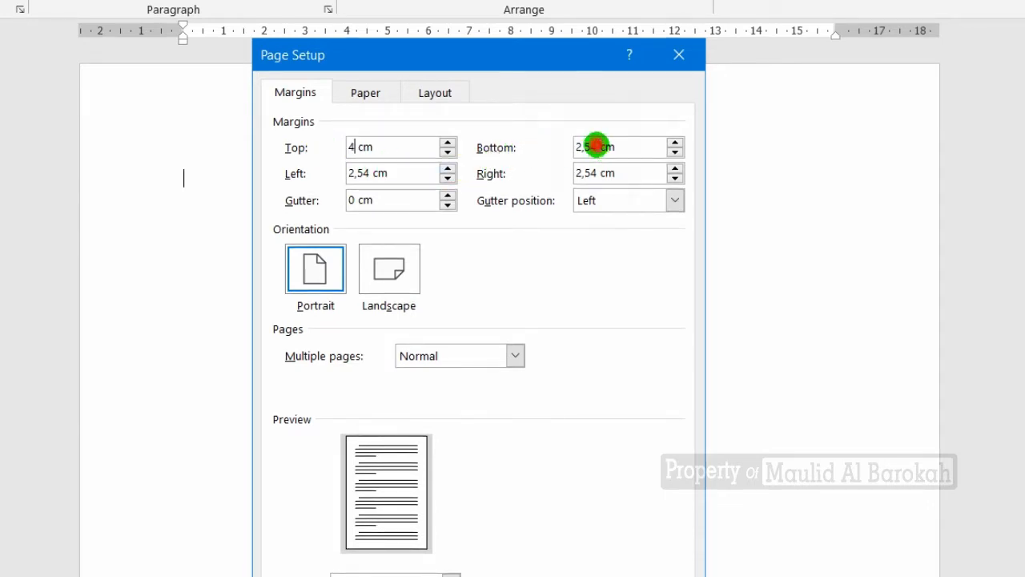
{"action": "left_click_drag", "start_coordinate": [597, 145], "coordinate": [568, 143]}
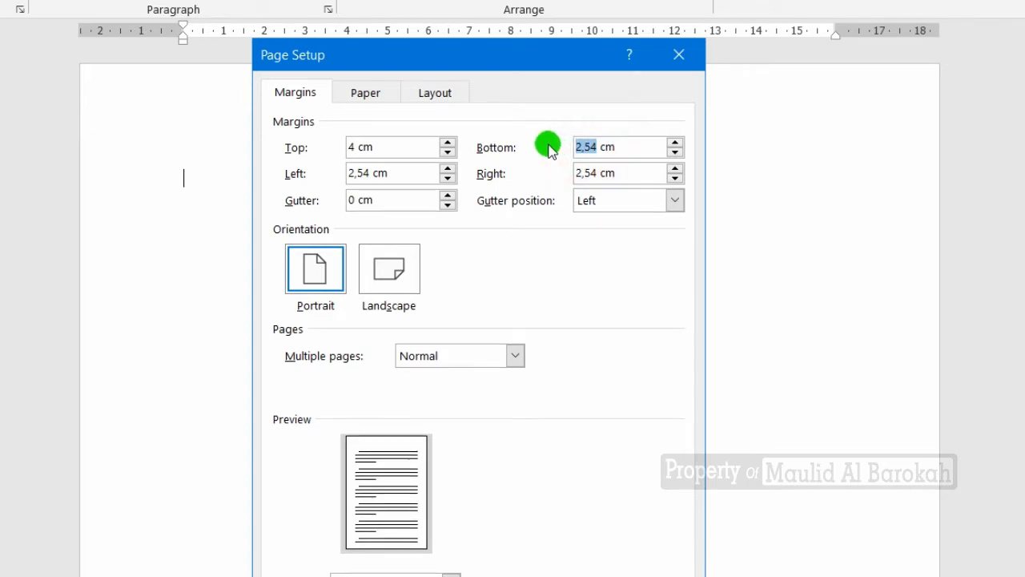
{"action": "type", "text": "3"}
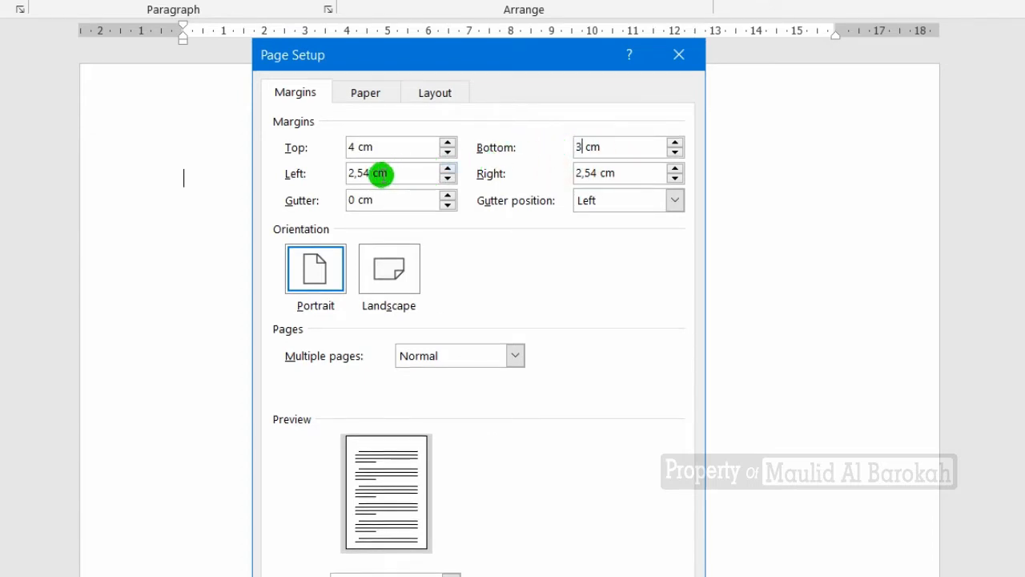
Step: Set the left page margin to 4 cm and the right page margin to 3 cm
{"action": "left_click_drag", "start_coordinate": [369, 172], "coordinate": [320, 178]}
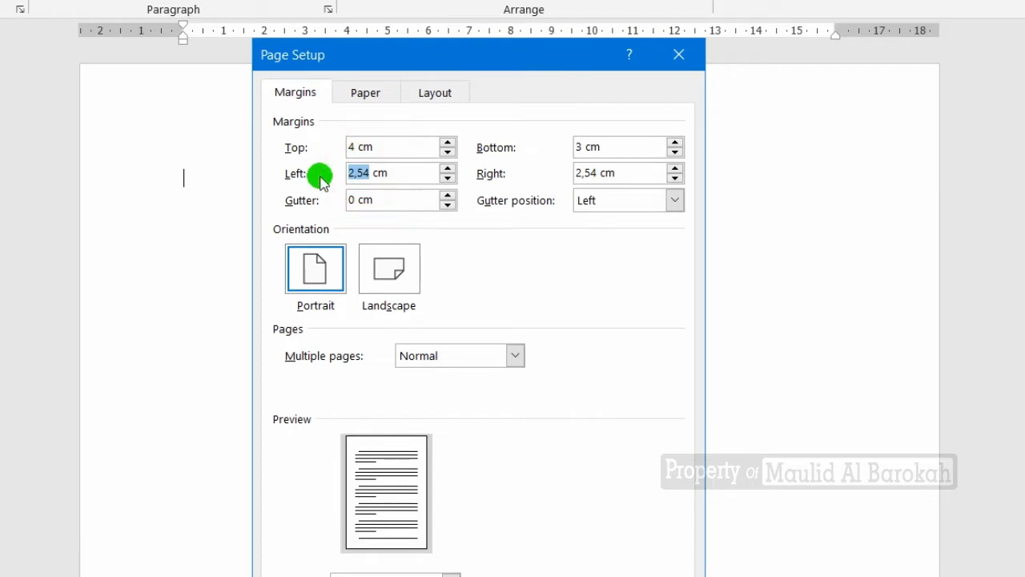
{"action": "type", "text": "4"}
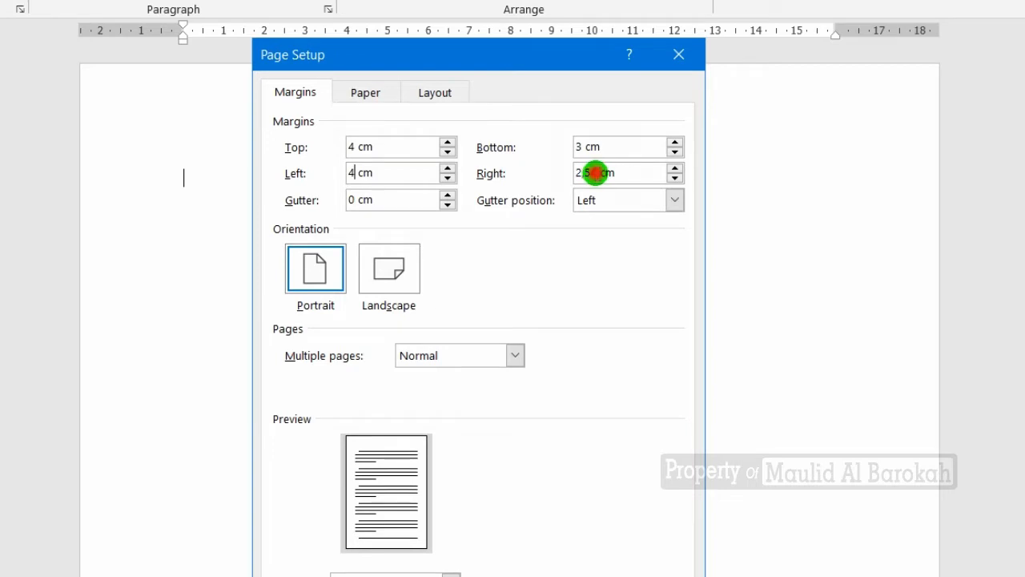
{"action": "left_click_drag", "start_coordinate": [593, 173], "coordinate": [543, 172]}
{"action": "type", "text": "3"}
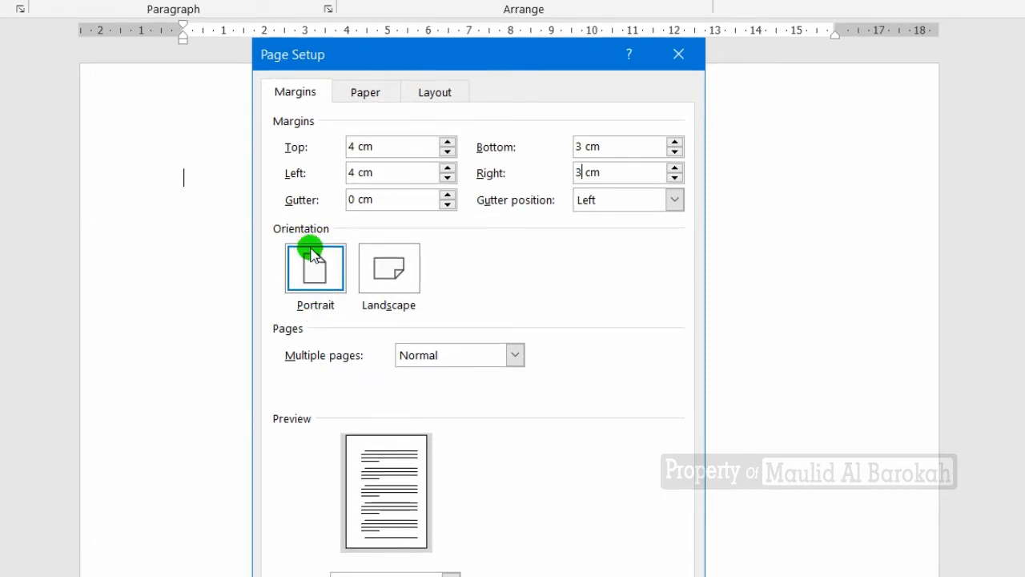
Step: Check the paper size, then set both the header and footer distances from the page edge to 1,5 cm
{"action": "left_click", "coordinate": [358, 94]}
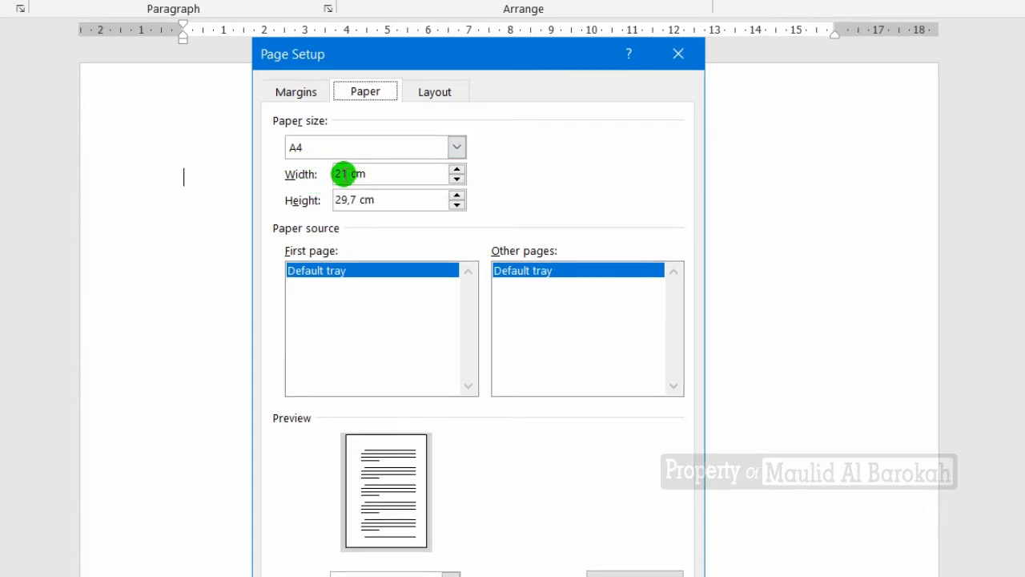
{"action": "left_click", "coordinate": [365, 174]}
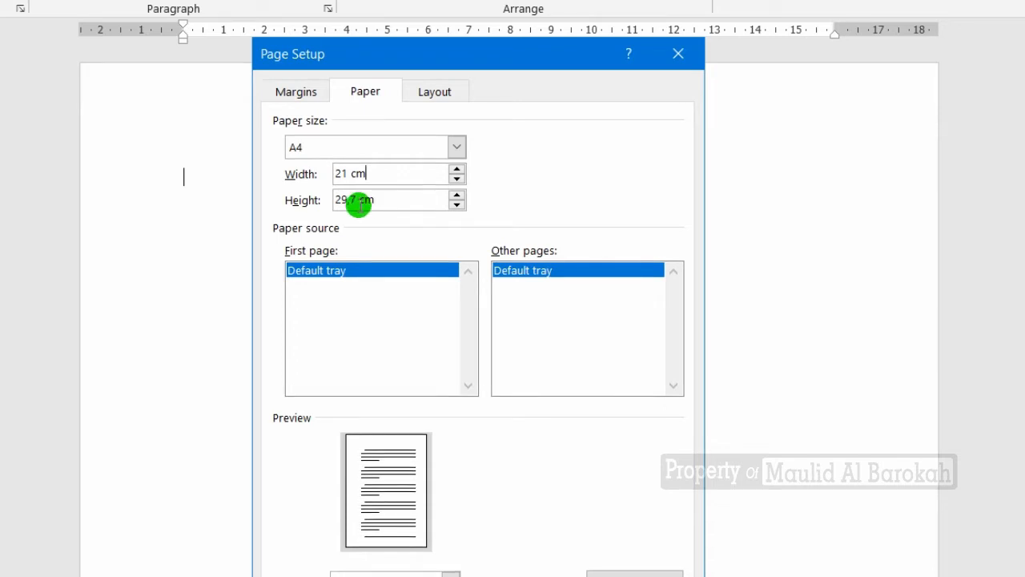
{"action": "left_click", "coordinate": [428, 94]}
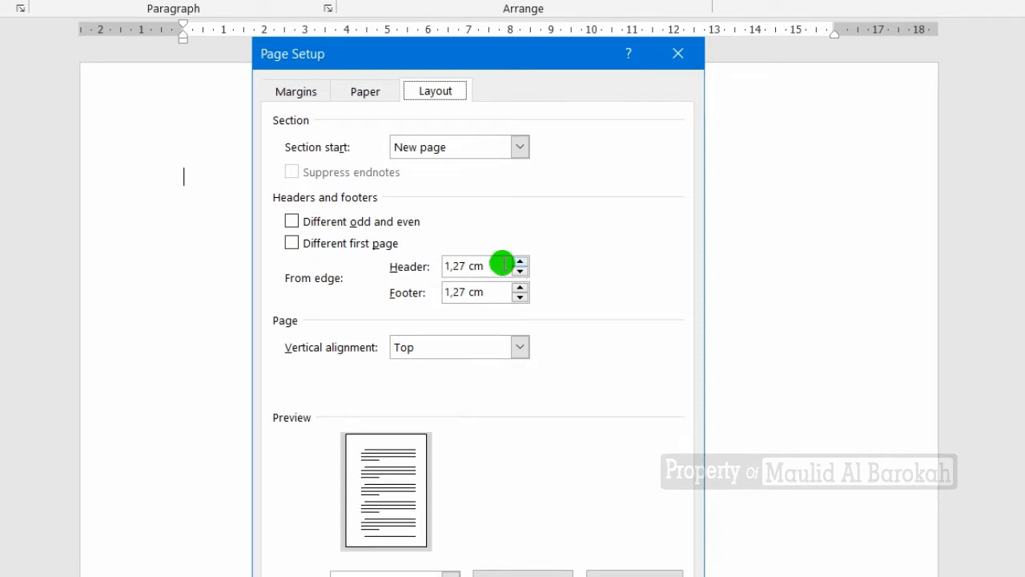
{"action": "double_click", "coordinate": [466, 267]}
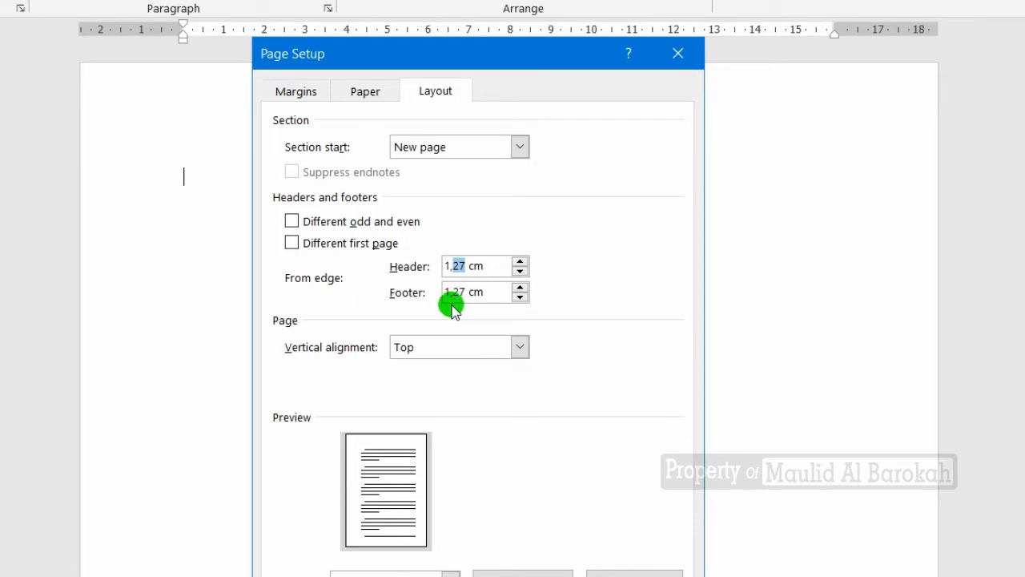
{"action": "type", "text": "5"}
{"action": "double_click", "coordinate": [452, 292]}
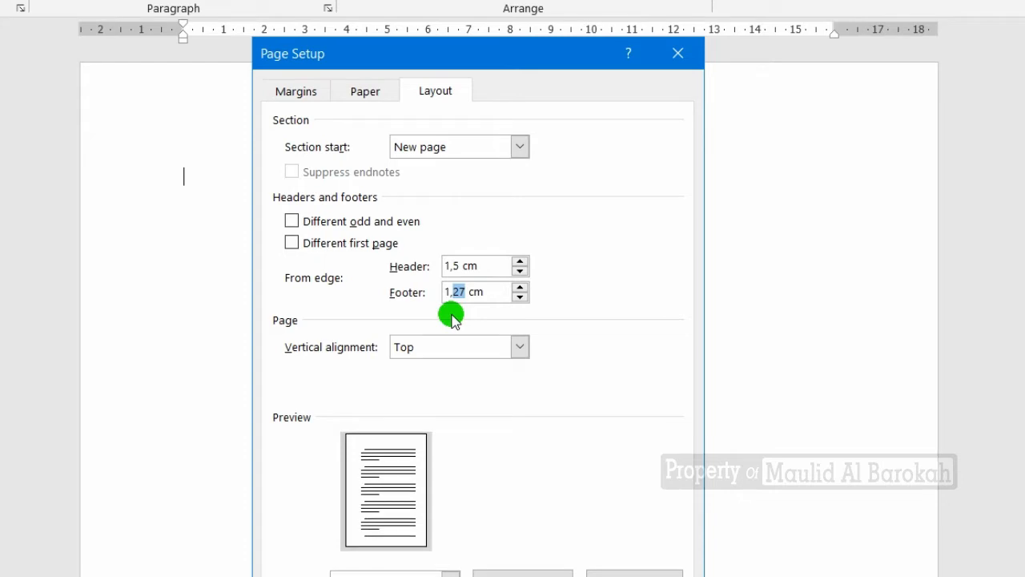
{"action": "type", "text": "5"}
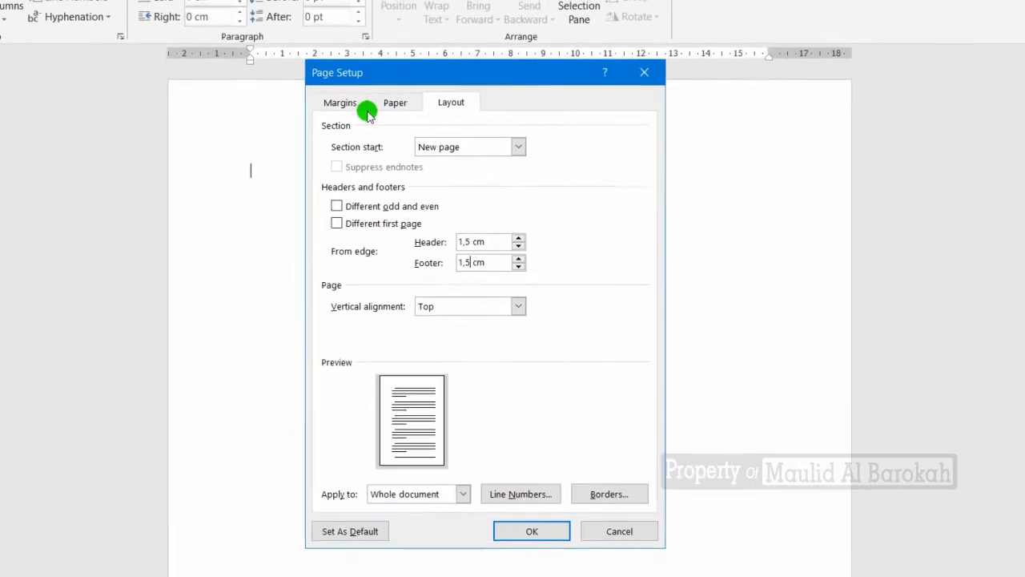
Step: Review the margin, paper and layout settings, and apply the page setup to the whole document
{"action": "left_click", "coordinate": [357, 104]}
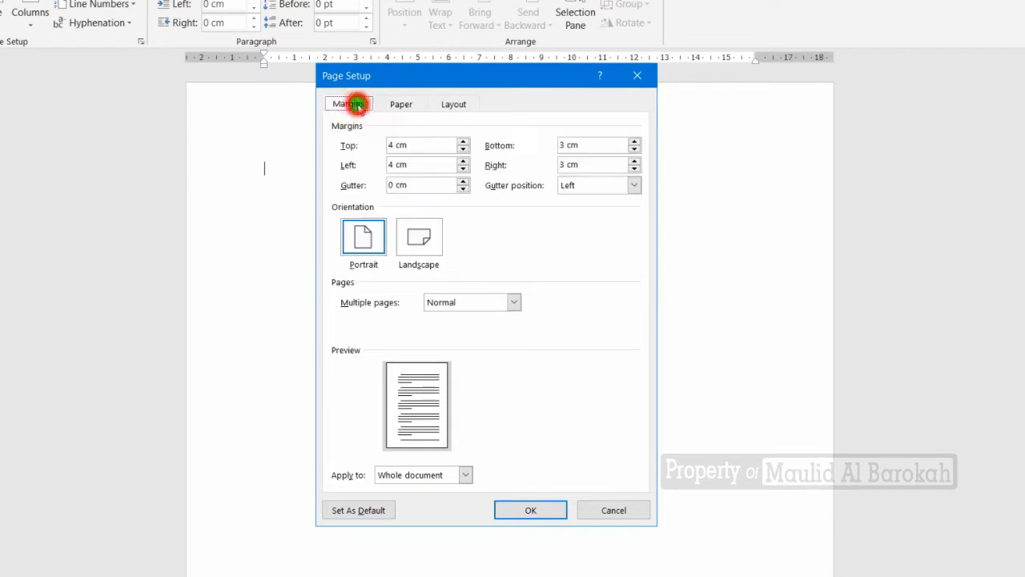
{"action": "left_click", "coordinate": [400, 105]}
{"action": "left_click", "coordinate": [451, 105]}
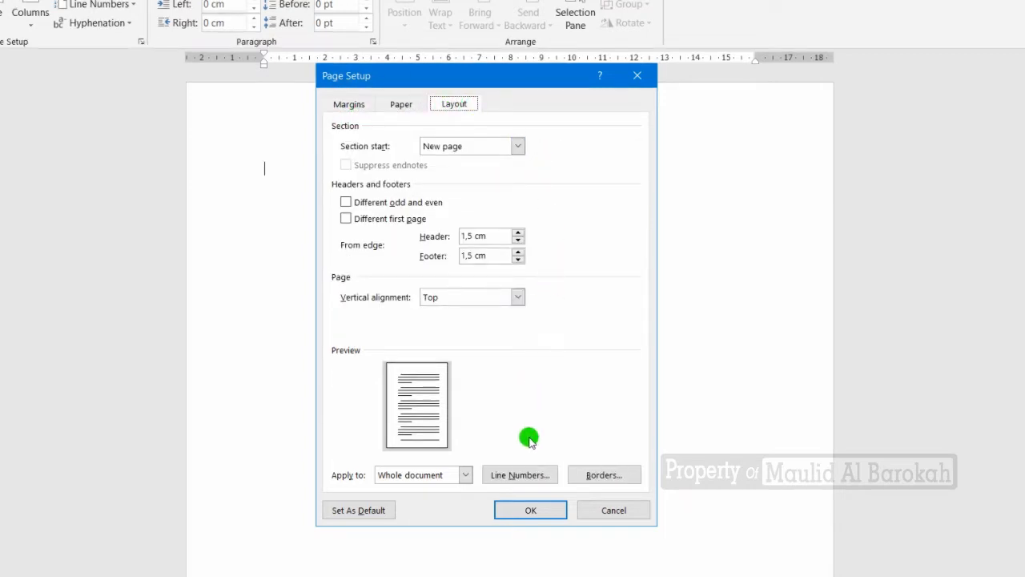
{"action": "left_click", "coordinate": [536, 513]}
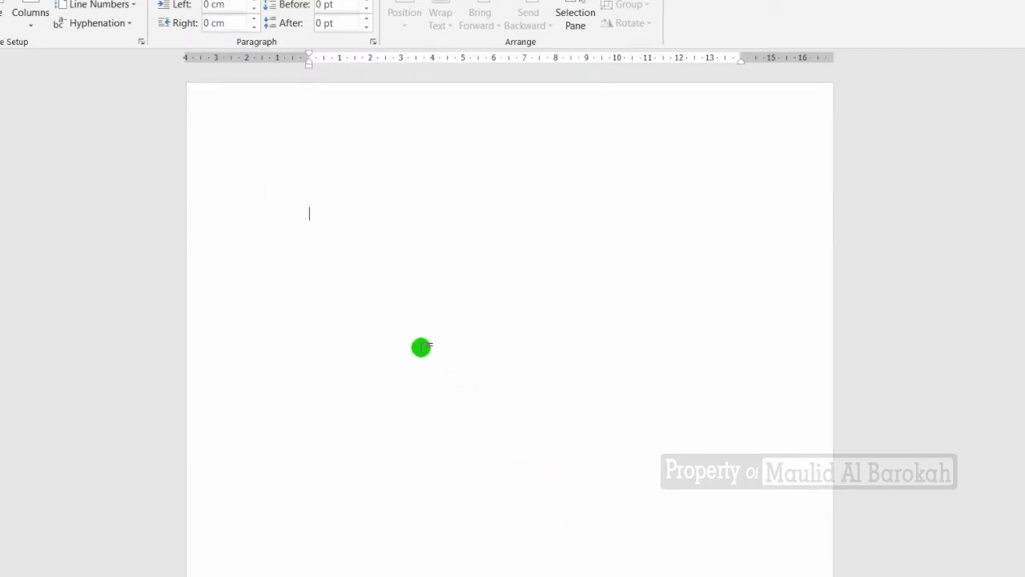
{"action": "scroll", "coordinate": [441, 302], "scroll_direction": "down", "scroll_amount": 1}
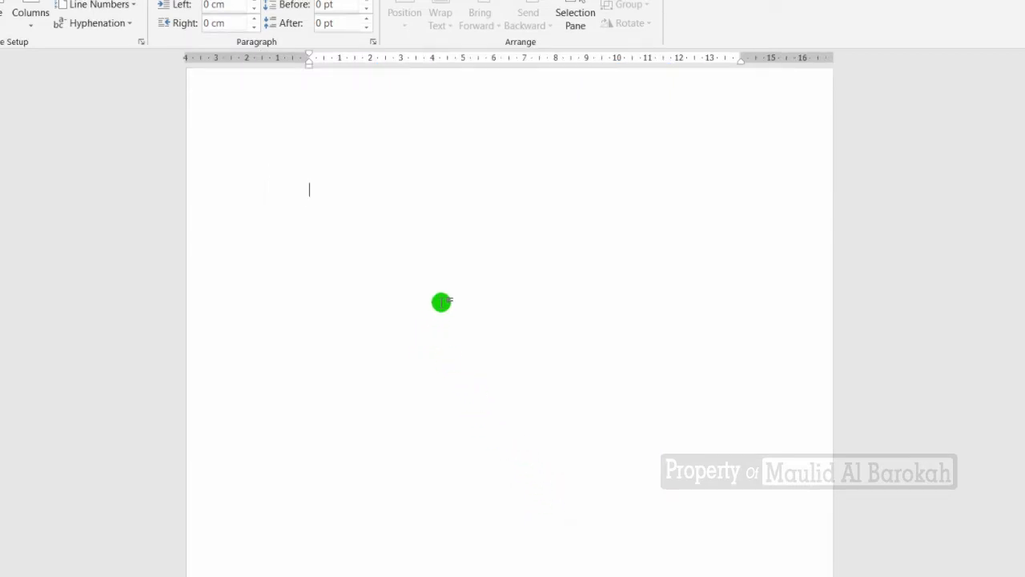
{"action": "scroll", "coordinate": [442, 302], "scroll_direction": "up", "scroll_amount": 1}
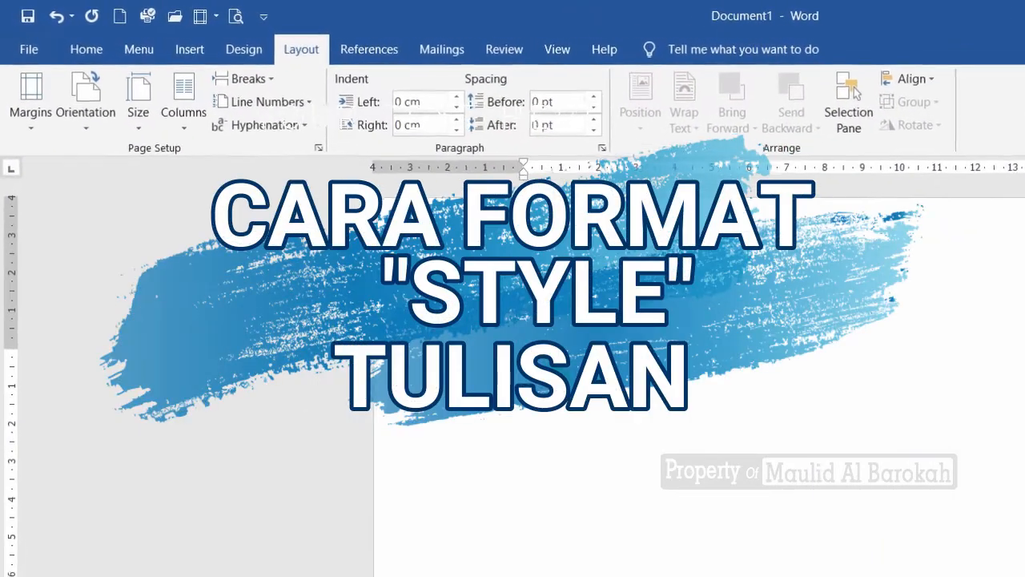
Step: Expand the full style gallery to examine the available text styles, including Caption, and close it again
{"action": "left_click", "coordinate": [99, 58]}
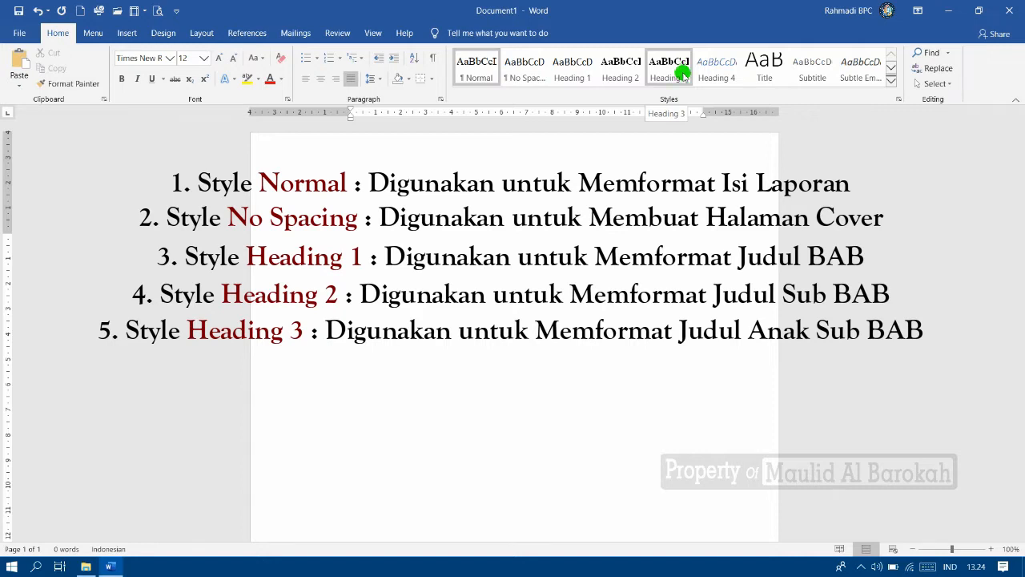
{"action": "left_click", "coordinate": [891, 80]}
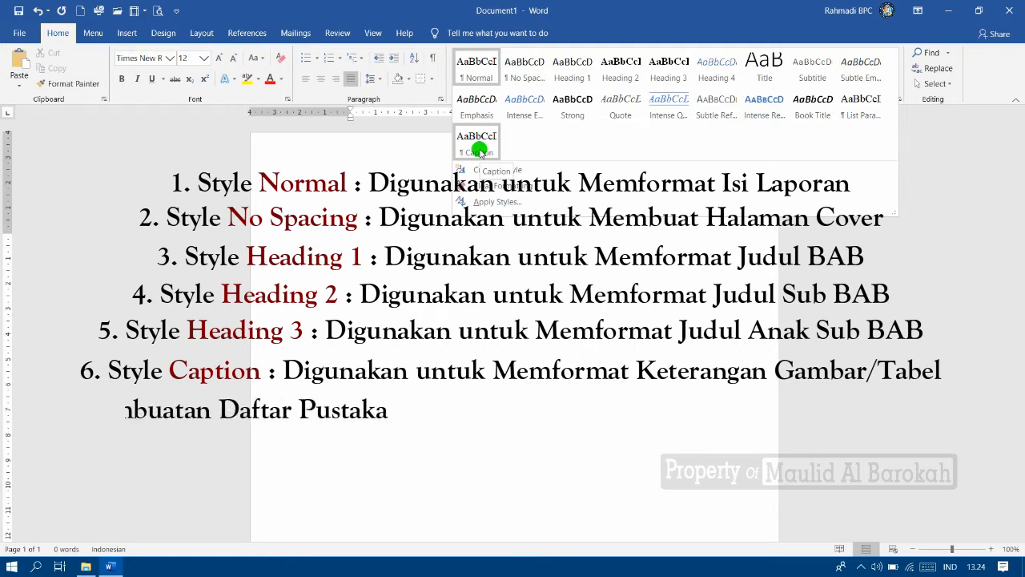
{"action": "left_click", "coordinate": [444, 256]}
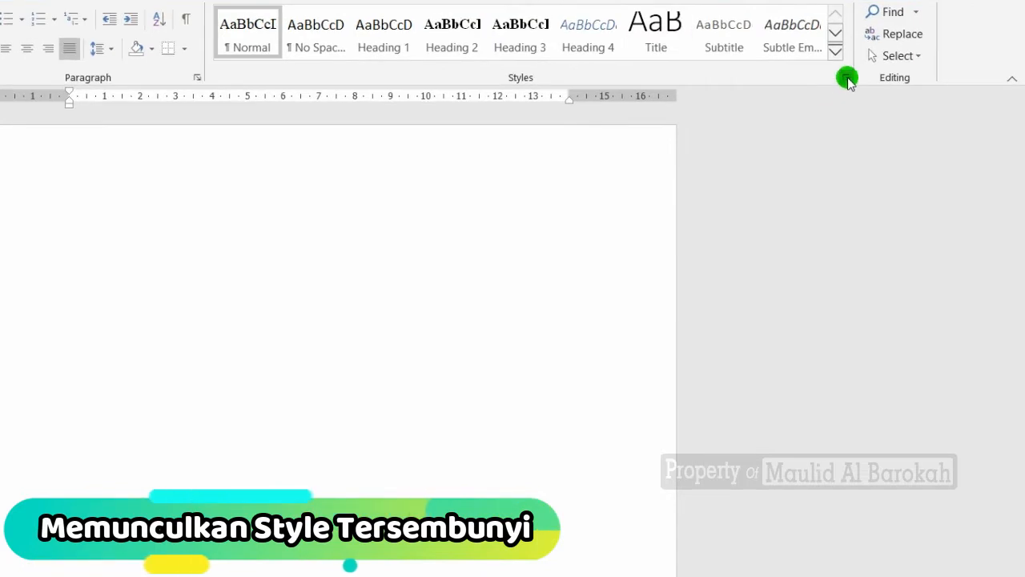
Step: Open the style manager's recommended list and check the visibility of the Normal and No Spacing styles
{"action": "left_click", "coordinate": [846, 78]}
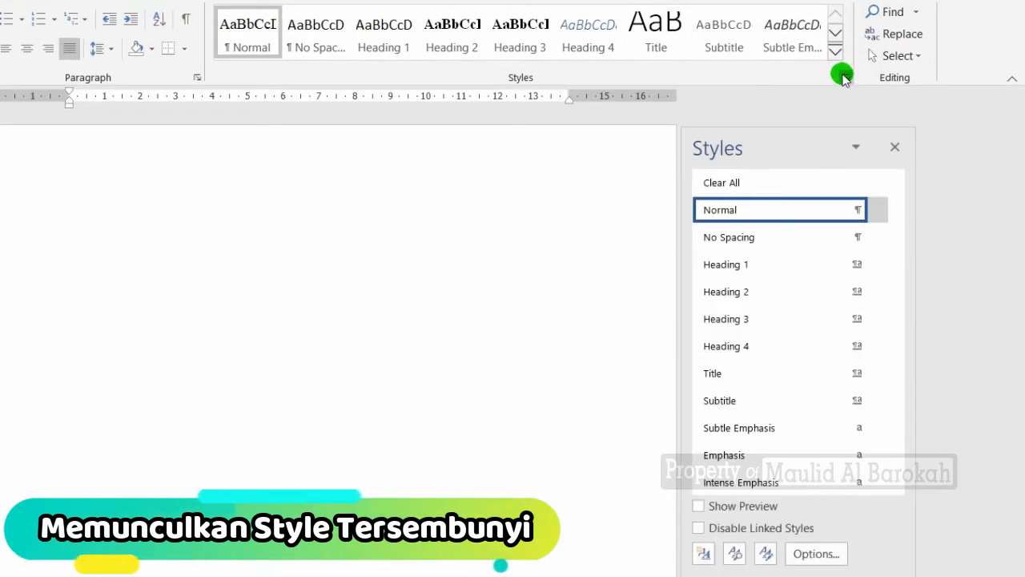
{"action": "left_click", "coordinate": [768, 553]}
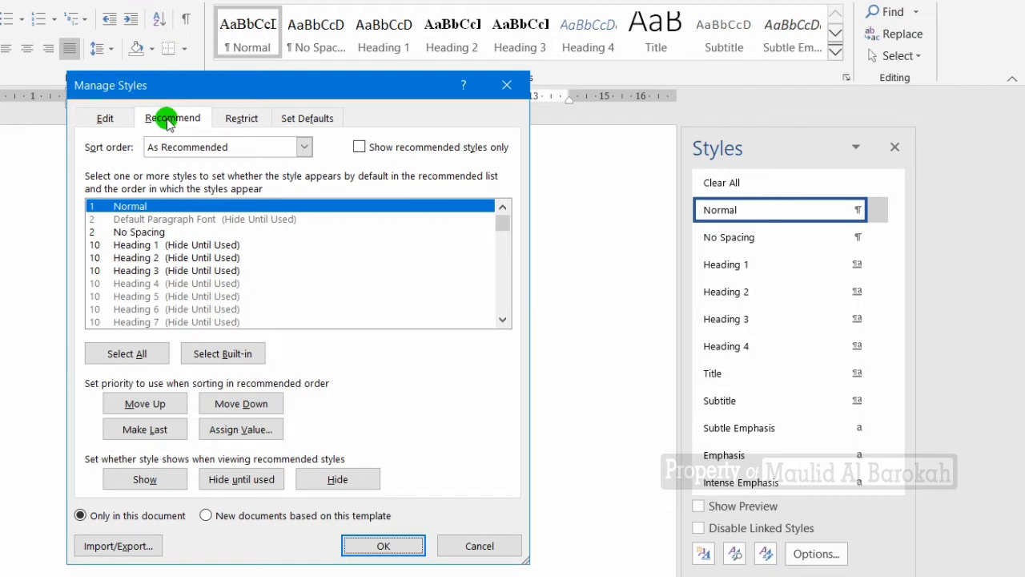
{"action": "left_click", "coordinate": [151, 233]}
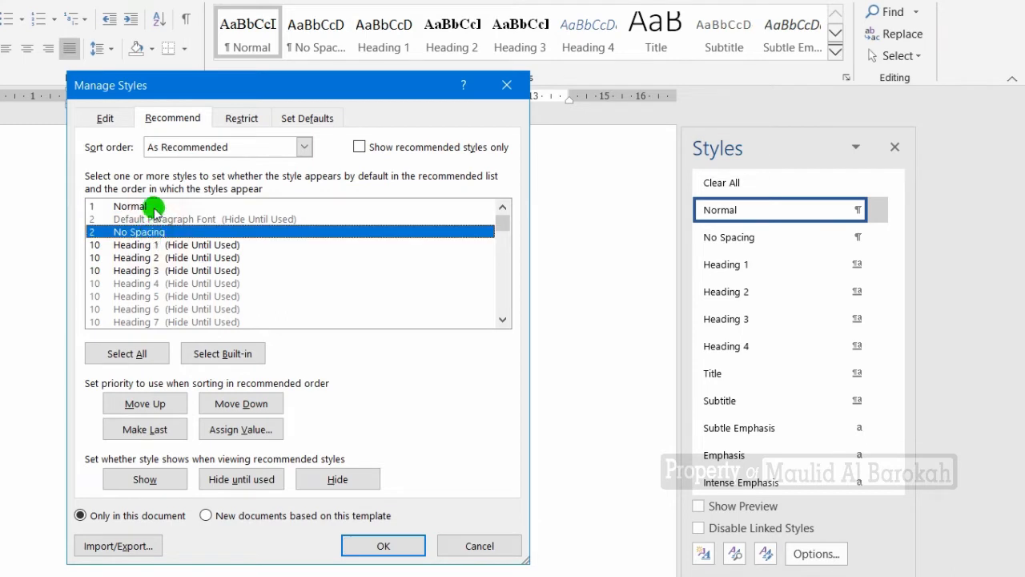
{"action": "left_click", "coordinate": [155, 206]}
{"action": "left_click", "coordinate": [161, 231]}
{"action": "left_click", "coordinate": [161, 207]}
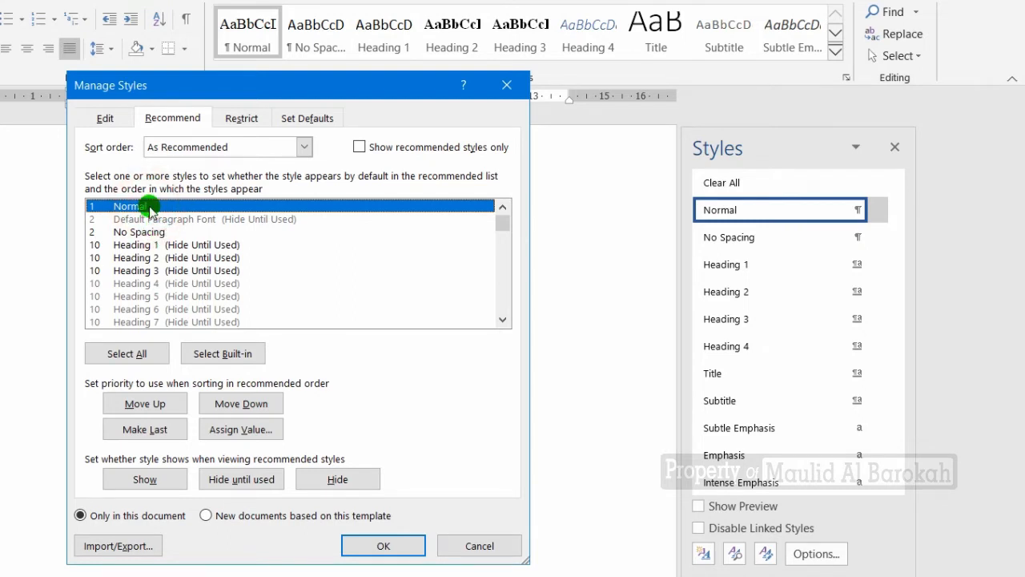
{"action": "left_click", "coordinate": [158, 232]}
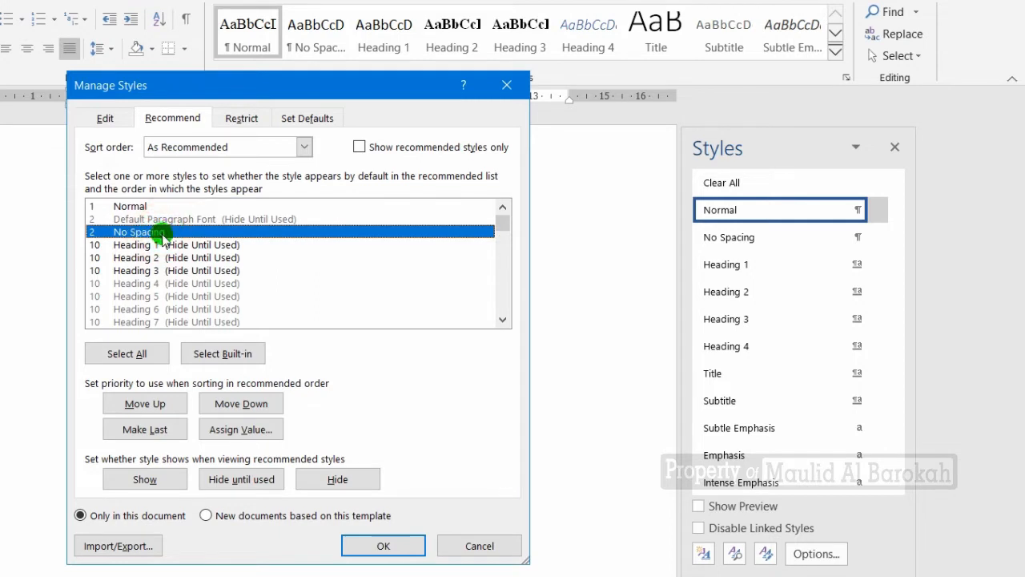
Step: Set the Heading 1, Heading 2 and Heading 3 styles to Show instead of hiding them until used
{"action": "left_click", "coordinate": [167, 244]}
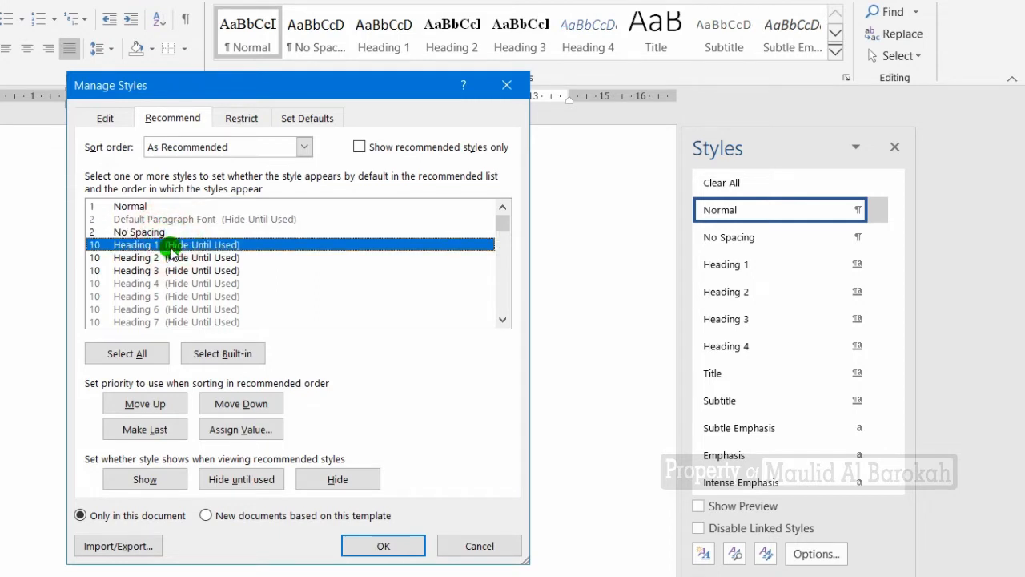
{"action": "left_click", "coordinate": [145, 481]}
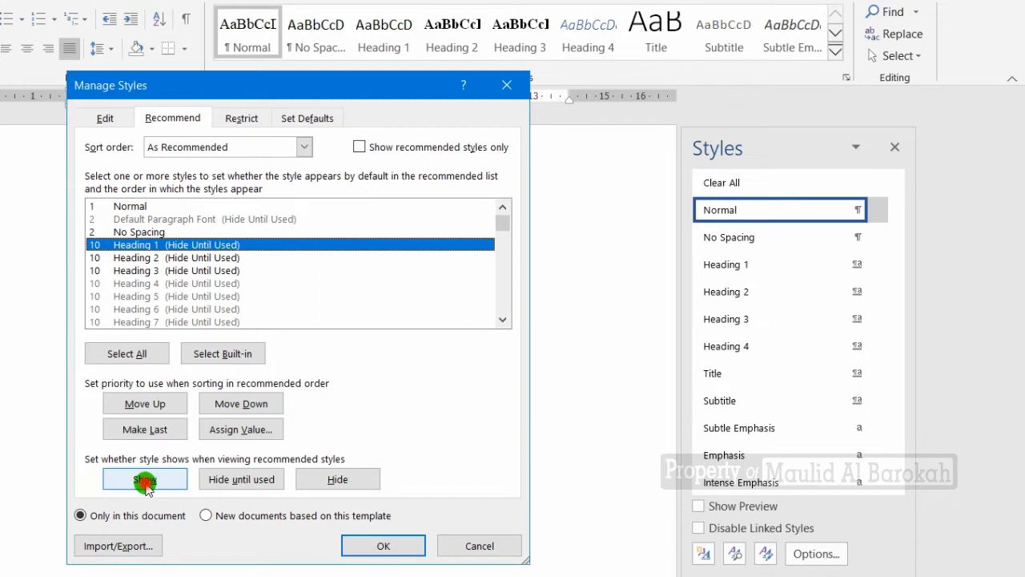
{"action": "left_click", "coordinate": [132, 258]}
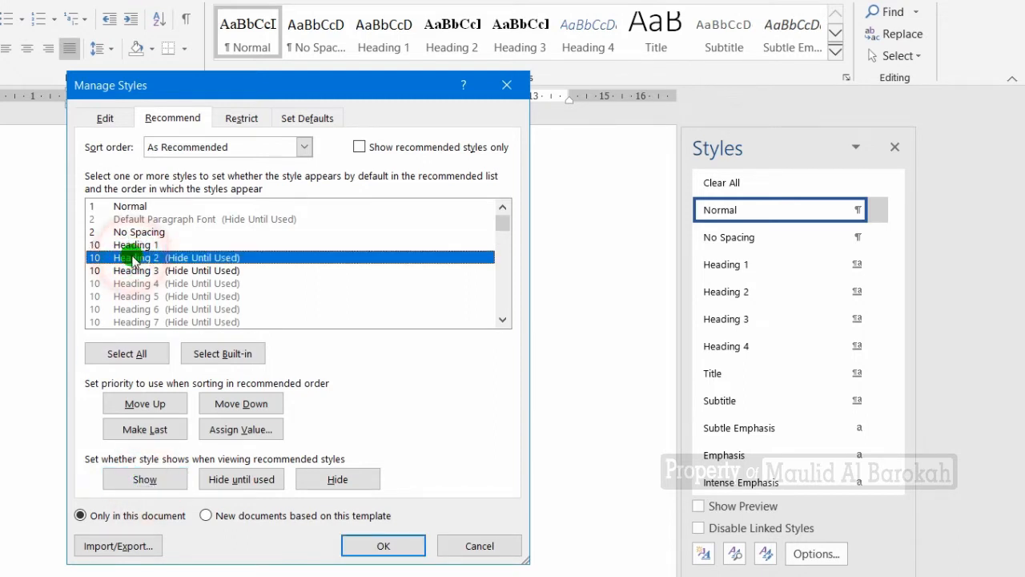
{"action": "left_click", "coordinate": [145, 479]}
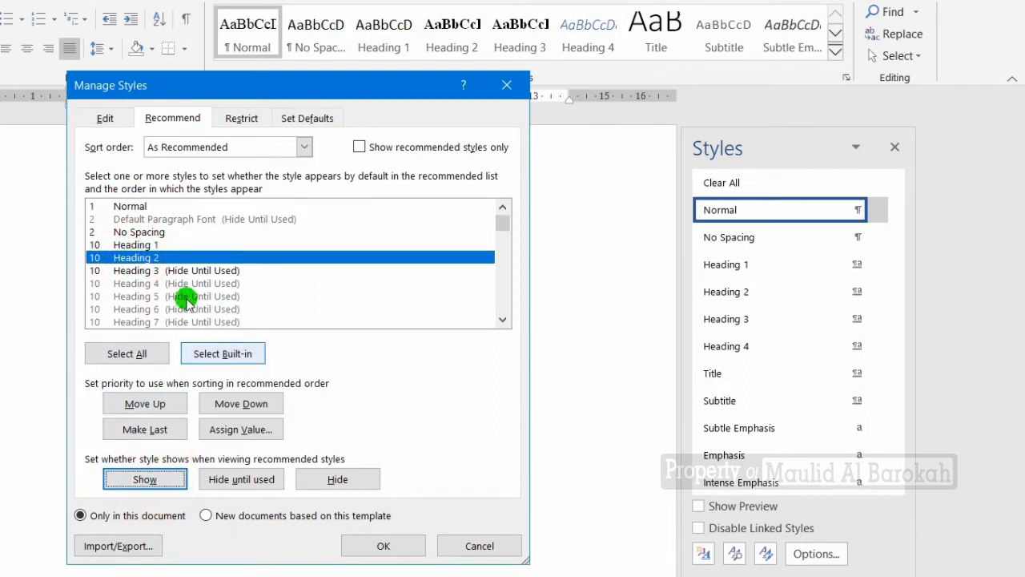
{"action": "left_click", "coordinate": [172, 270]}
{"action": "left_click", "coordinate": [175, 478]}
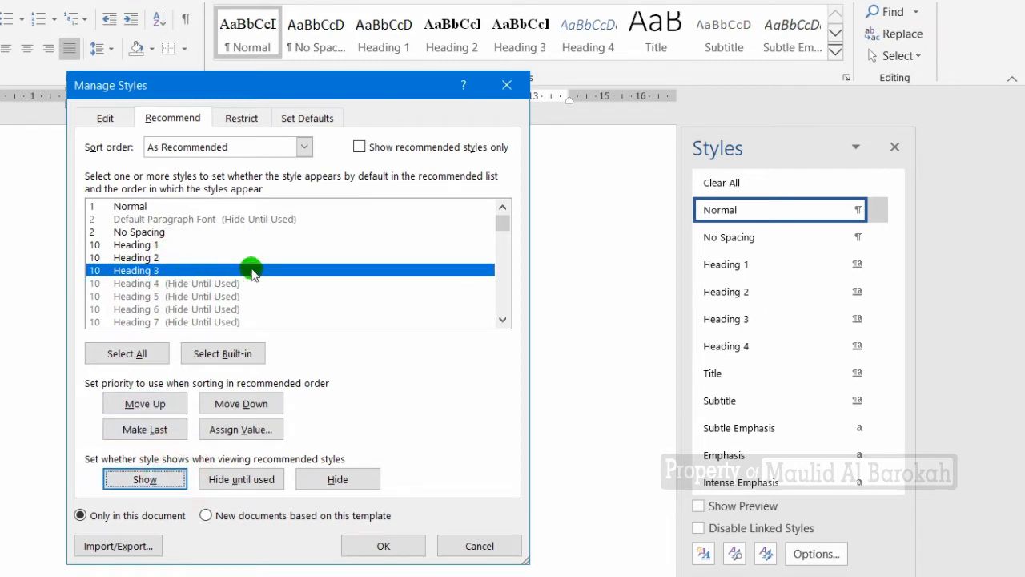
Step: Look through the recommended style list and check the visibility of the Caption and Bibliography styles
{"action": "left_click", "coordinate": [502, 322]}
{"action": "double_click", "coordinate": [502, 322]}
{"action": "left_click", "coordinate": [503, 322]}
{"action": "left_click", "coordinate": [502, 322]}
{"action": "left_click", "coordinate": [502, 322]}
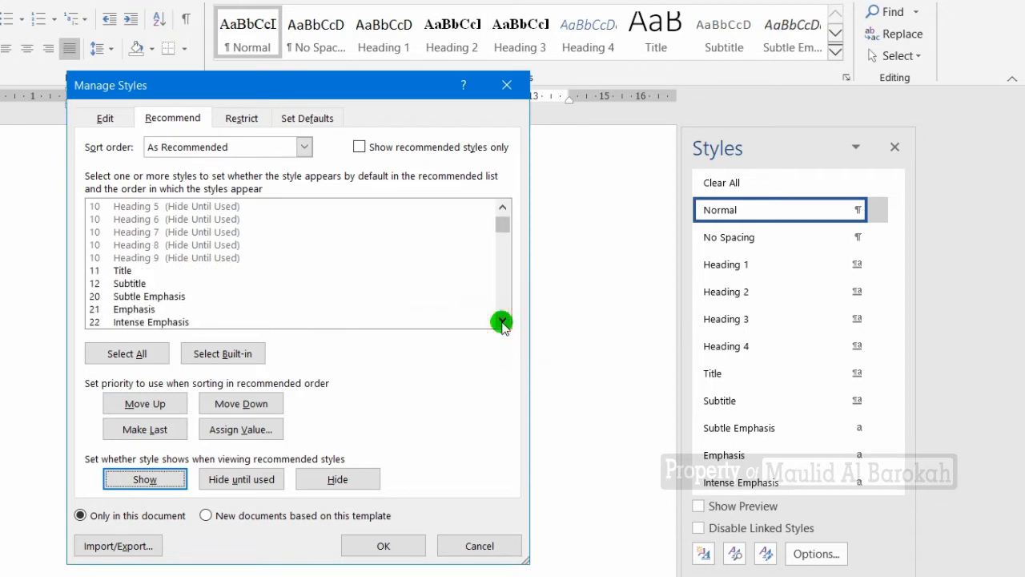
{"action": "double_click", "coordinate": [502, 322]}
{"action": "left_click", "coordinate": [503, 322]}
{"action": "double_click", "coordinate": [502, 322]}
{"action": "double_click", "coordinate": [502, 322]}
{"action": "left_click", "coordinate": [502, 322]}
{"action": "left_click", "coordinate": [503, 322]}
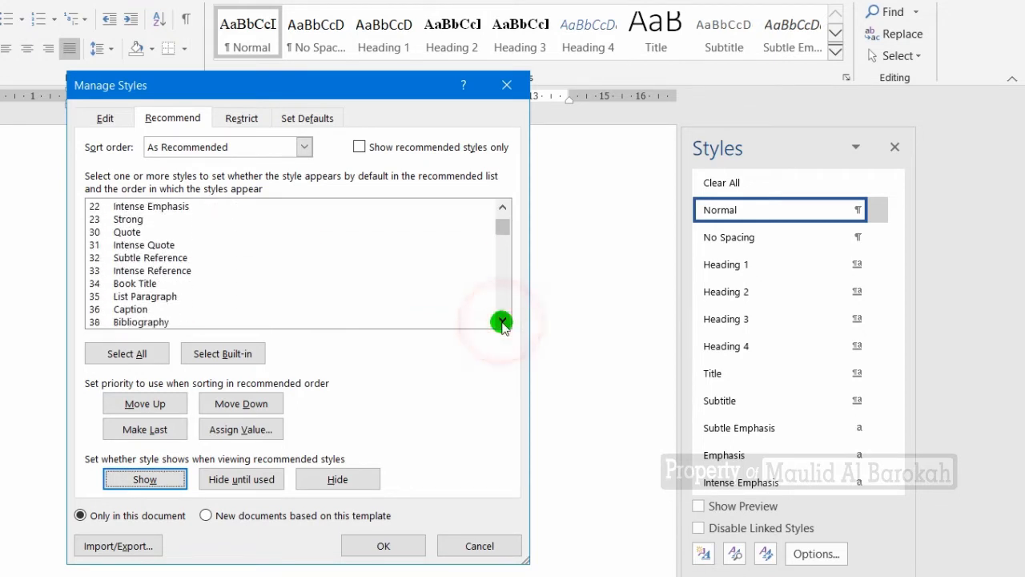
{"action": "left_click", "coordinate": [164, 309]}
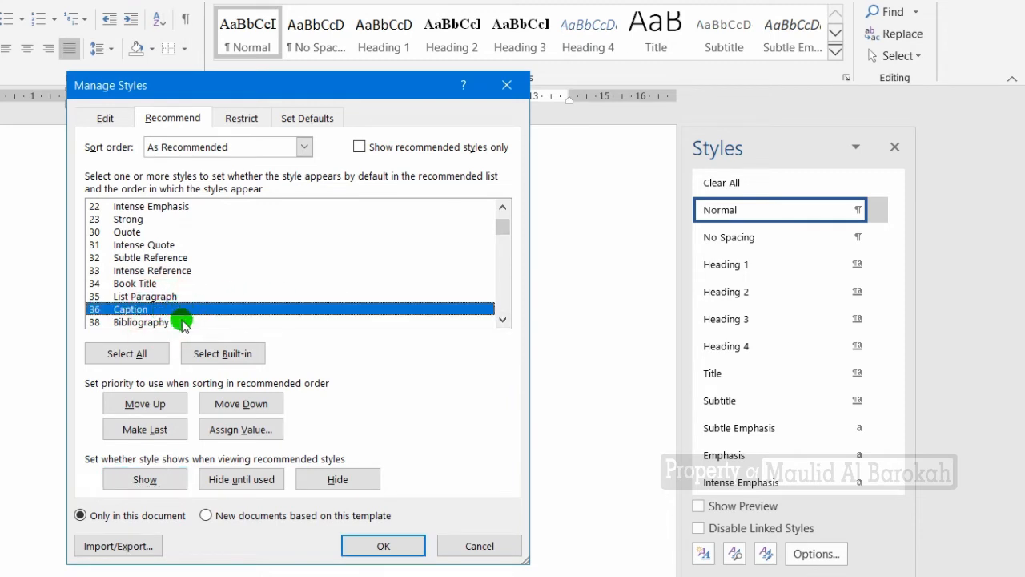
{"action": "left_click", "coordinate": [176, 323]}
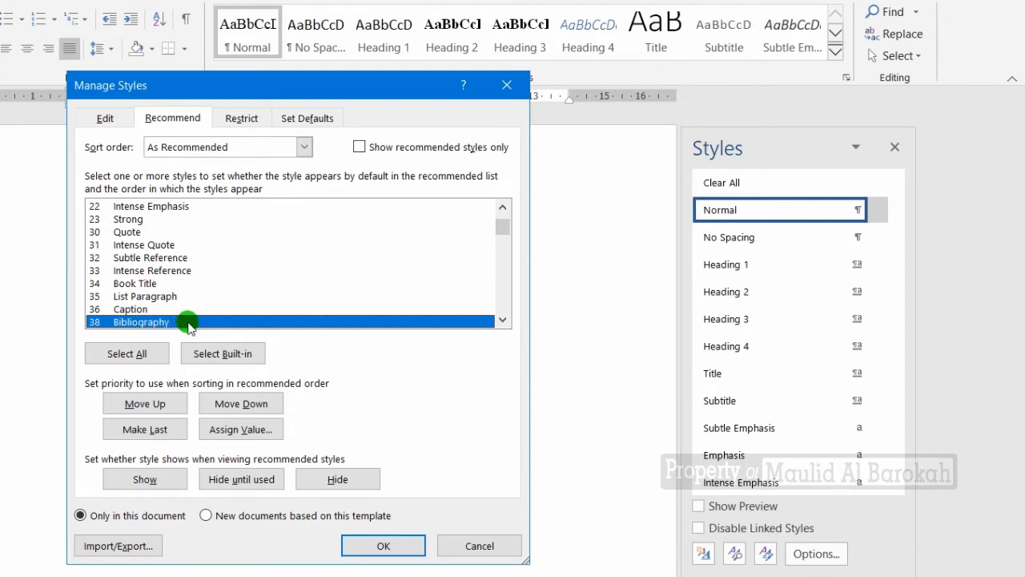
{"action": "scroll", "coordinate": [188, 325], "scroll_direction": "up", "scroll_amount": 1}
{"action": "scroll", "coordinate": [188, 325], "scroll_direction": "up", "scroll_amount": 5}
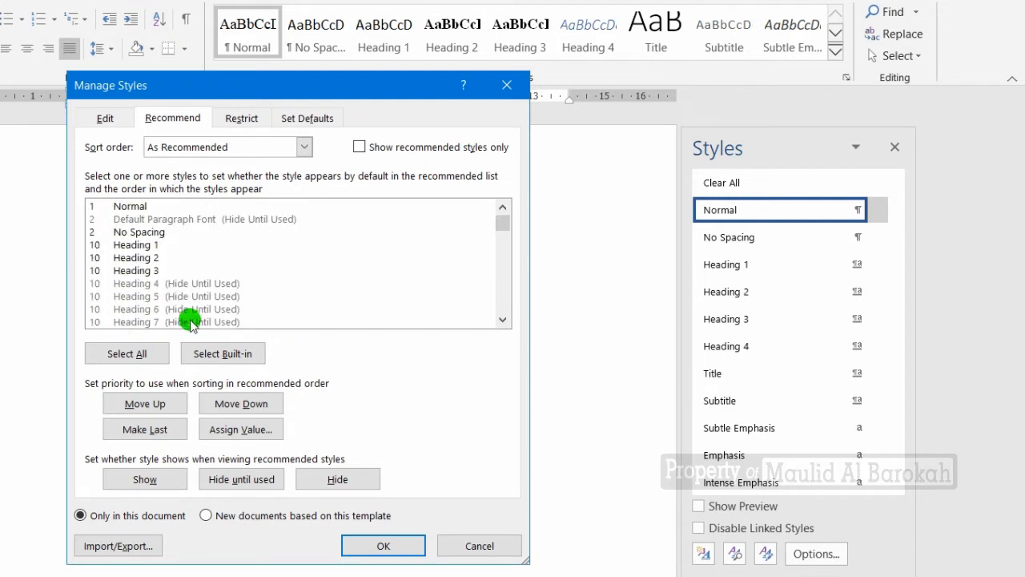
Step: Modify the Normal style to use Times New Roman with the black Text 1 font color, checking its font size
{"action": "left_click", "coordinate": [108, 119]}
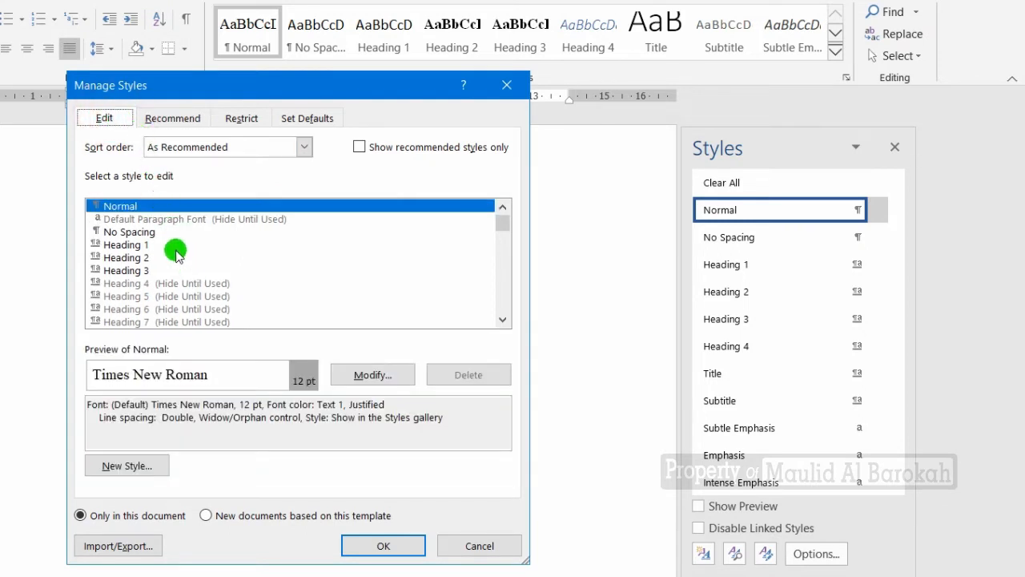
{"action": "left_click", "coordinate": [153, 209]}
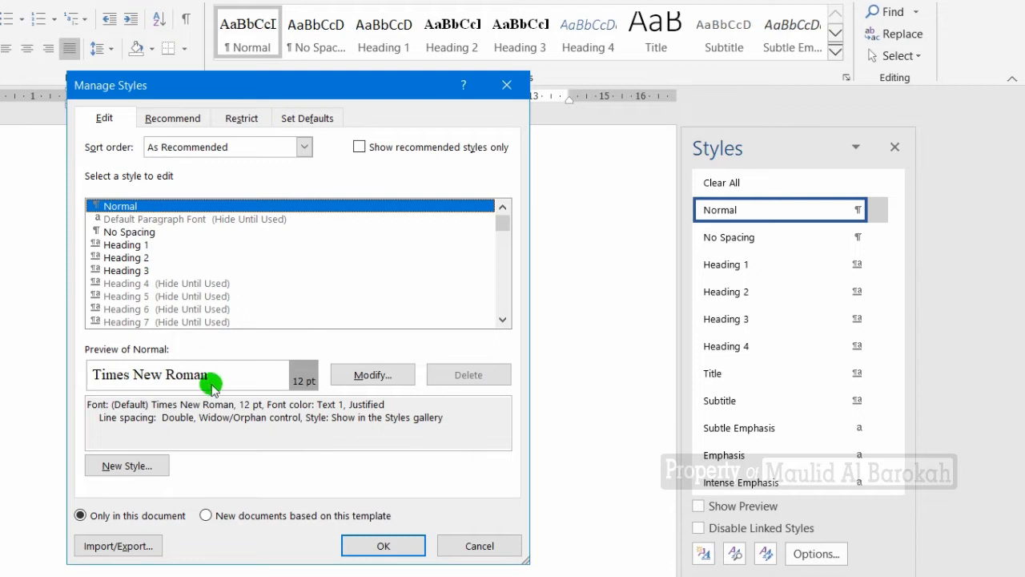
{"action": "left_click", "coordinate": [380, 383]}
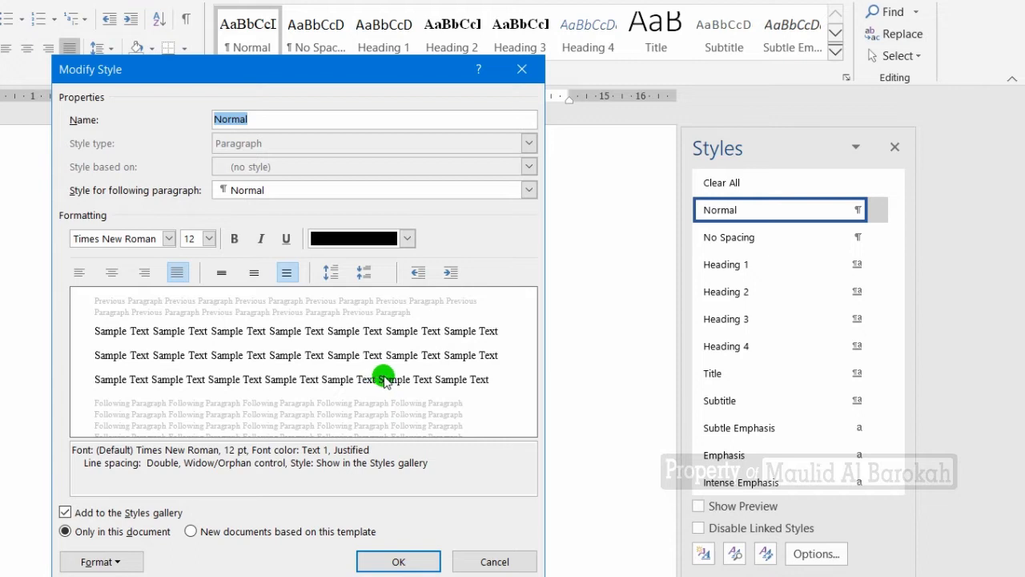
{"action": "left_click", "coordinate": [103, 238]}
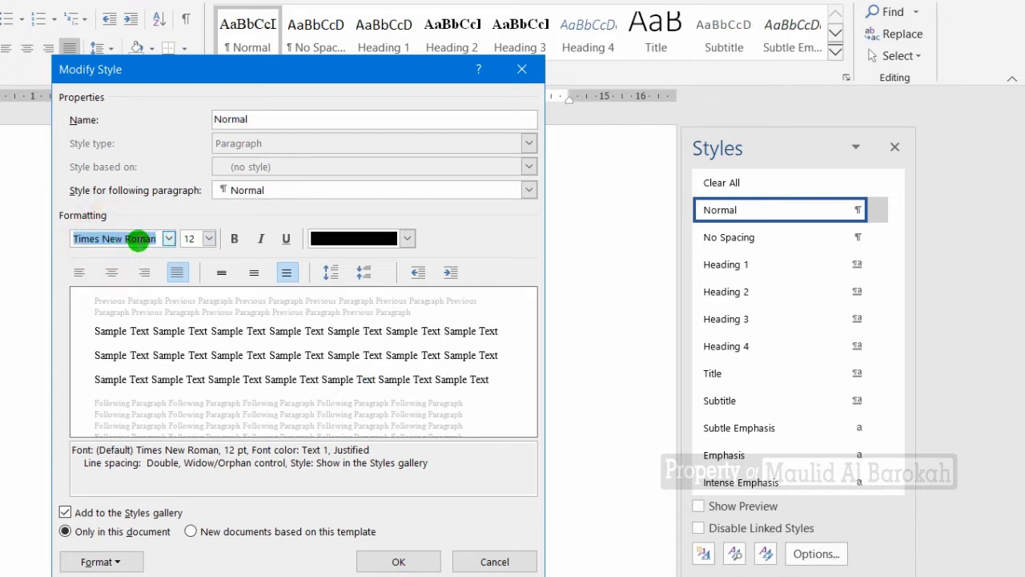
{"action": "left_click", "coordinate": [169, 238]}
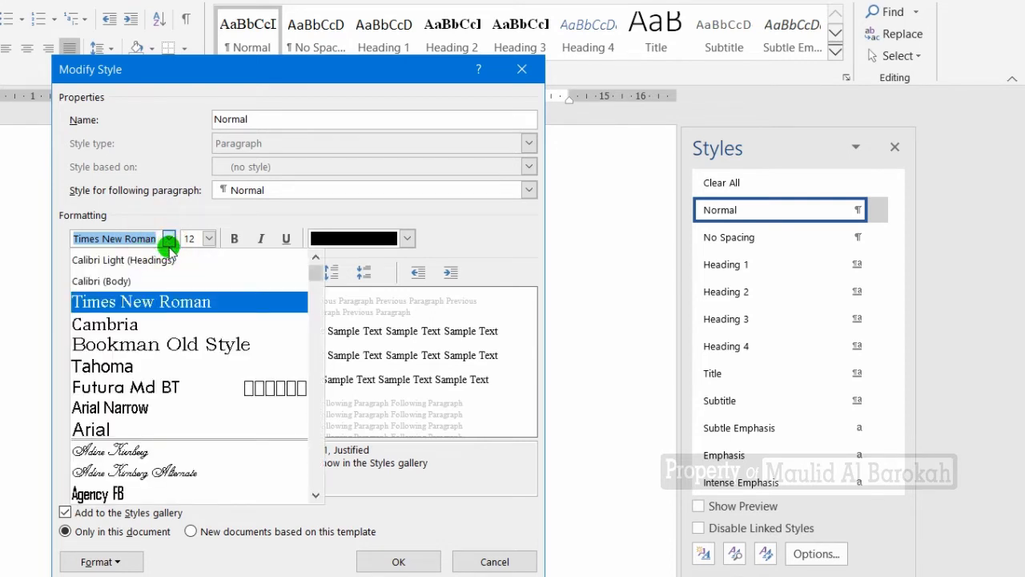
{"action": "left_click", "coordinate": [175, 301]}
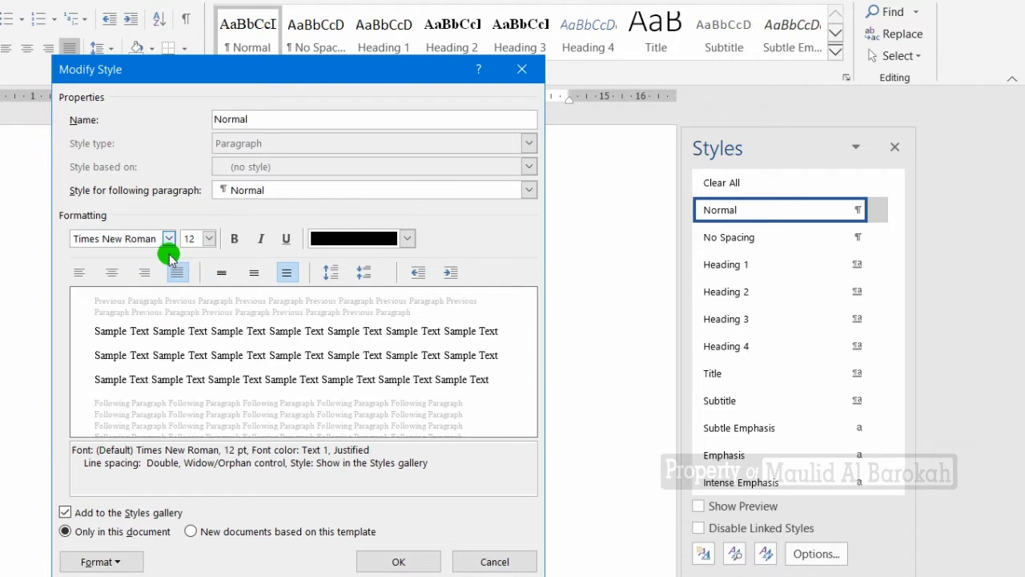
{"action": "left_click", "coordinate": [193, 241]}
{"action": "left_click", "coordinate": [192, 241]}
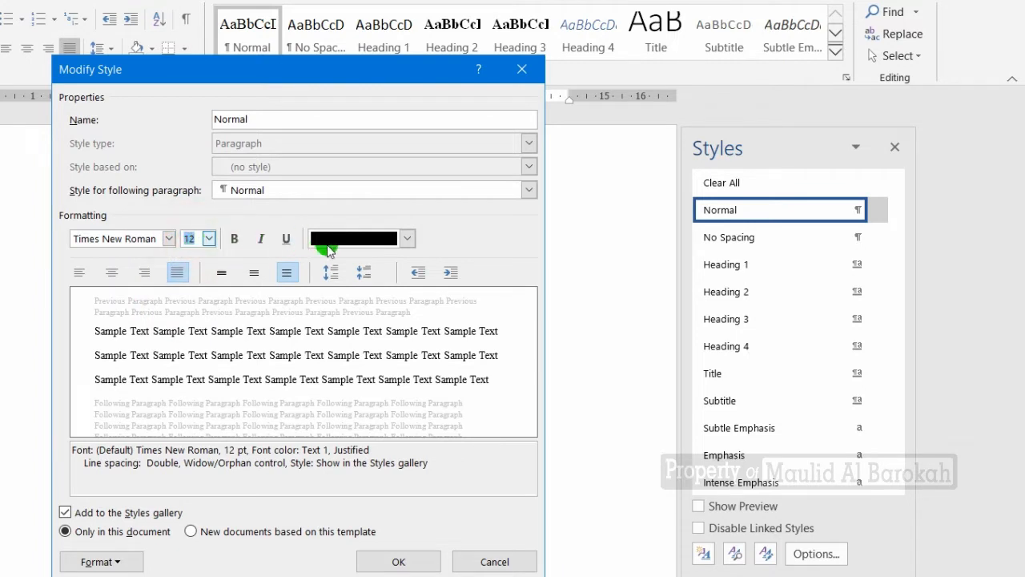
{"action": "left_click", "coordinate": [405, 239]}
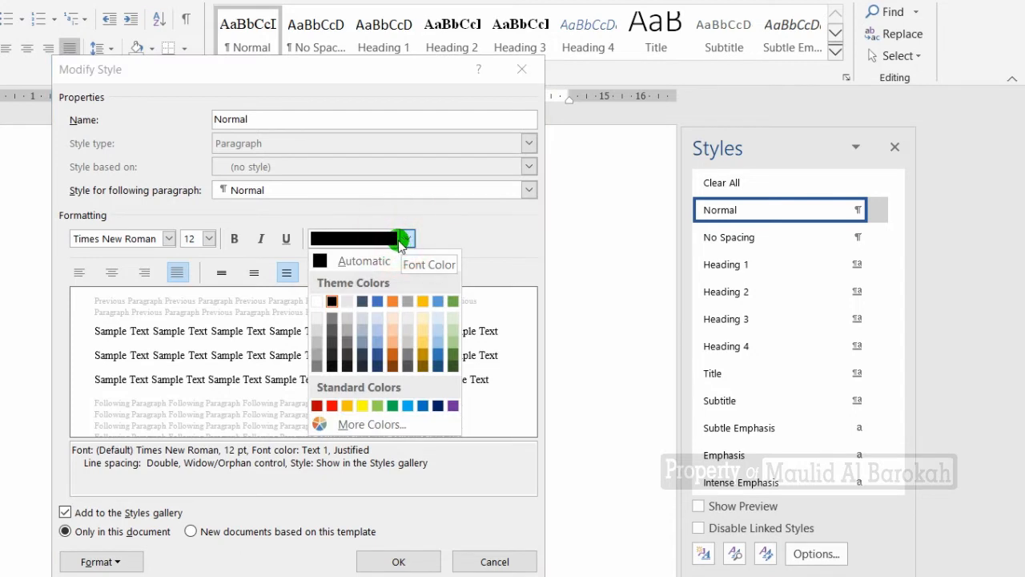
{"action": "left_click", "coordinate": [332, 302]}
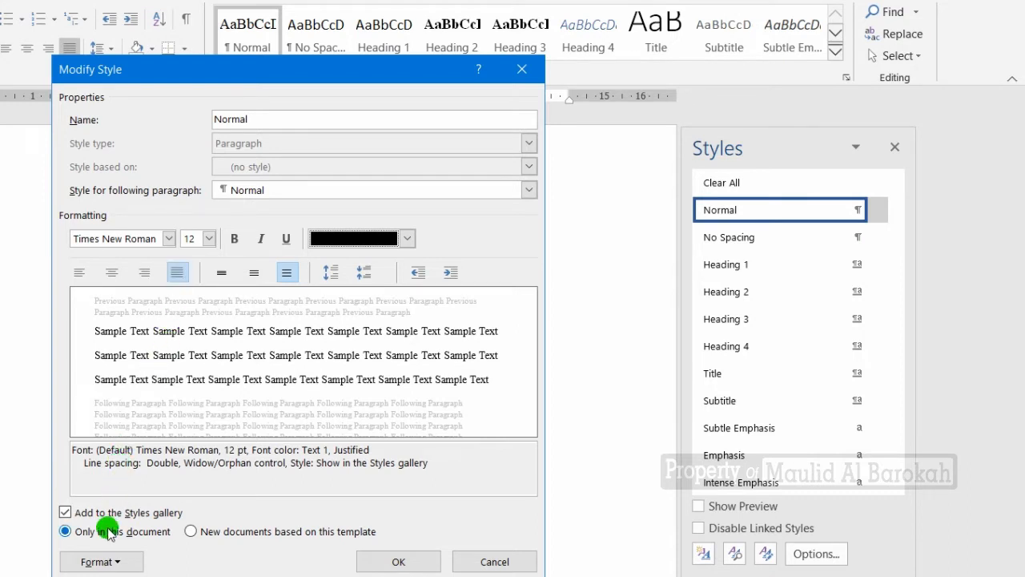
Step: Set the Normal style's line spacing to Double in its paragraph format and confirm the style changes
{"action": "left_click", "coordinate": [127, 558]}
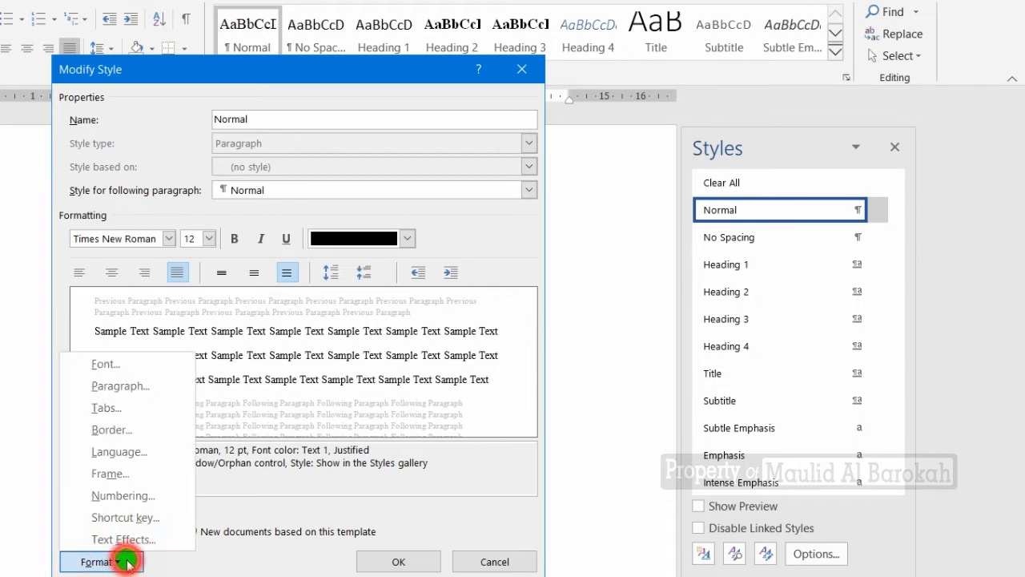
{"action": "left_click", "coordinate": [141, 386]}
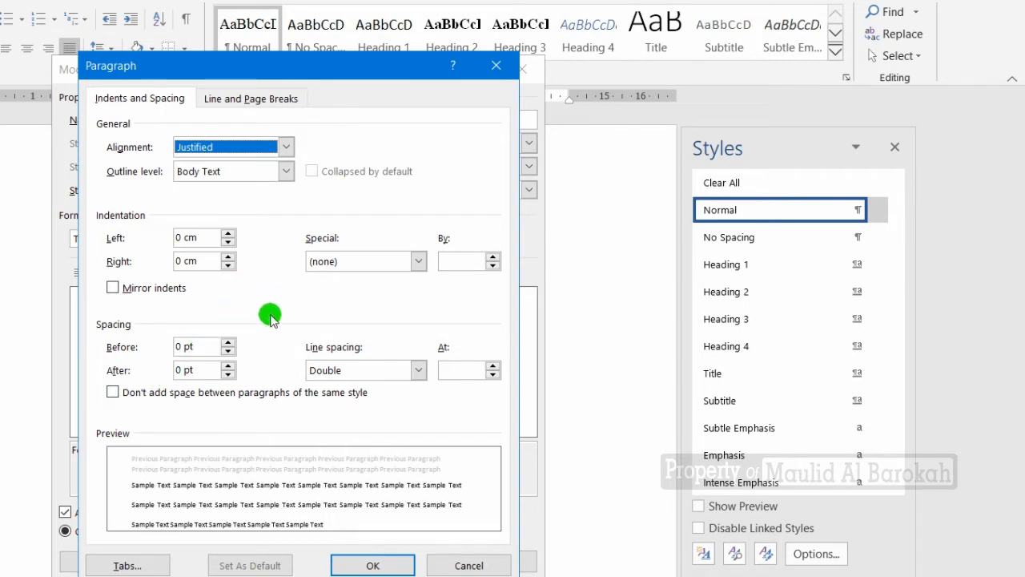
{"action": "left_click", "coordinate": [418, 370]}
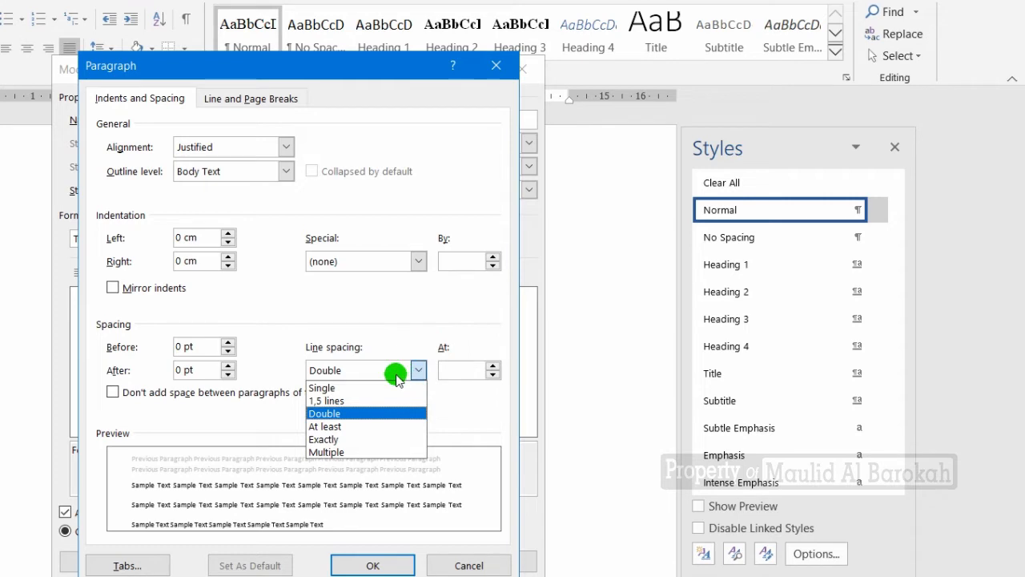
{"action": "left_click", "coordinate": [331, 414]}
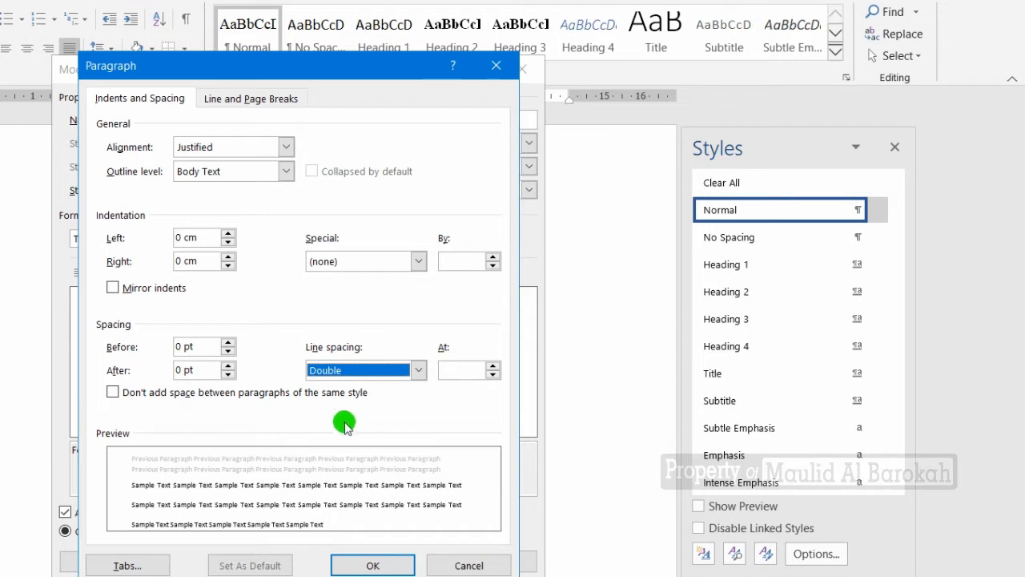
{"action": "left_click", "coordinate": [374, 567]}
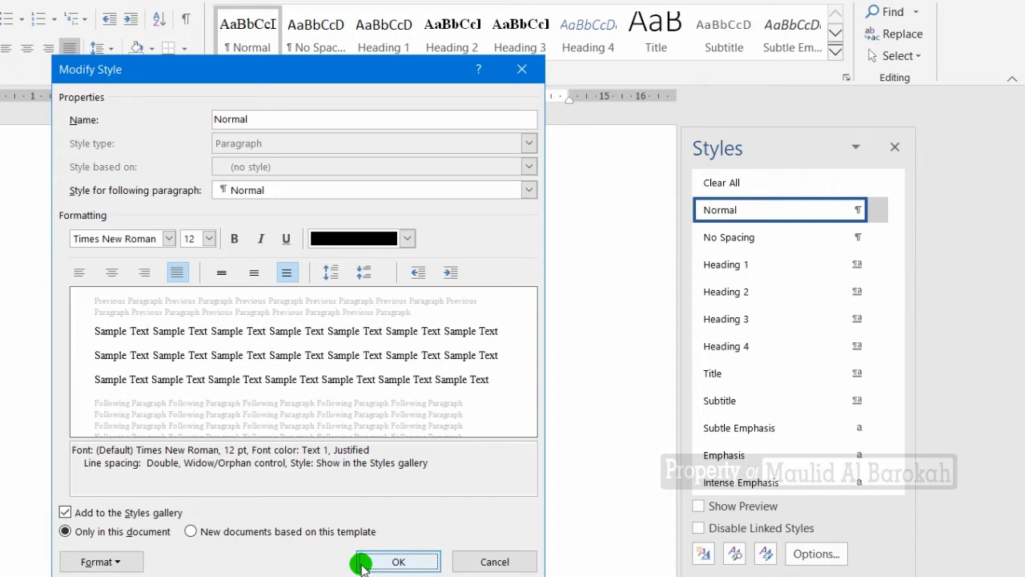
{"action": "left_click", "coordinate": [385, 562]}
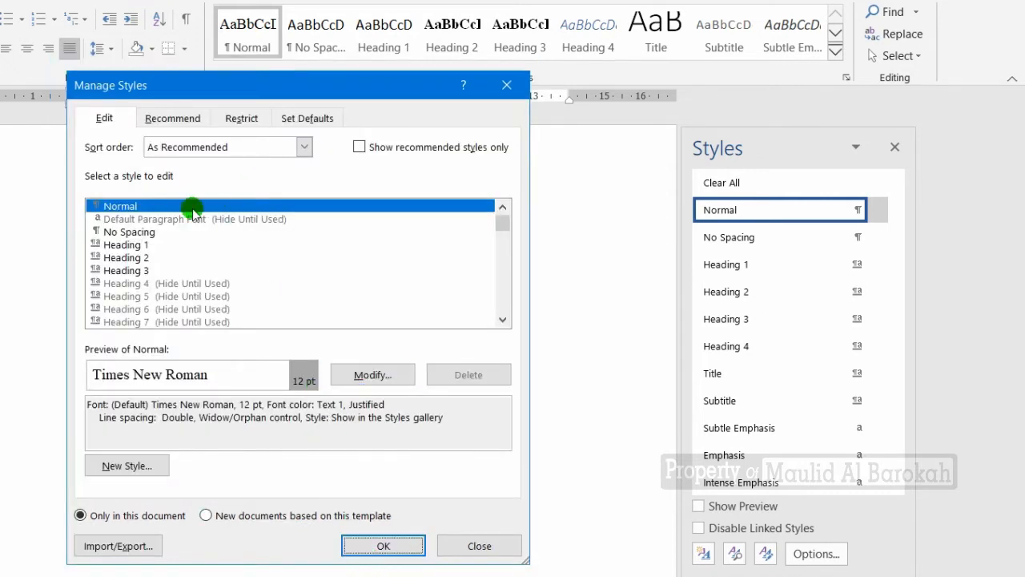
Step: Modify the No Spacing style to use bold Times New Roman with the black Text 1 font color
{"action": "left_click", "coordinate": [133, 232]}
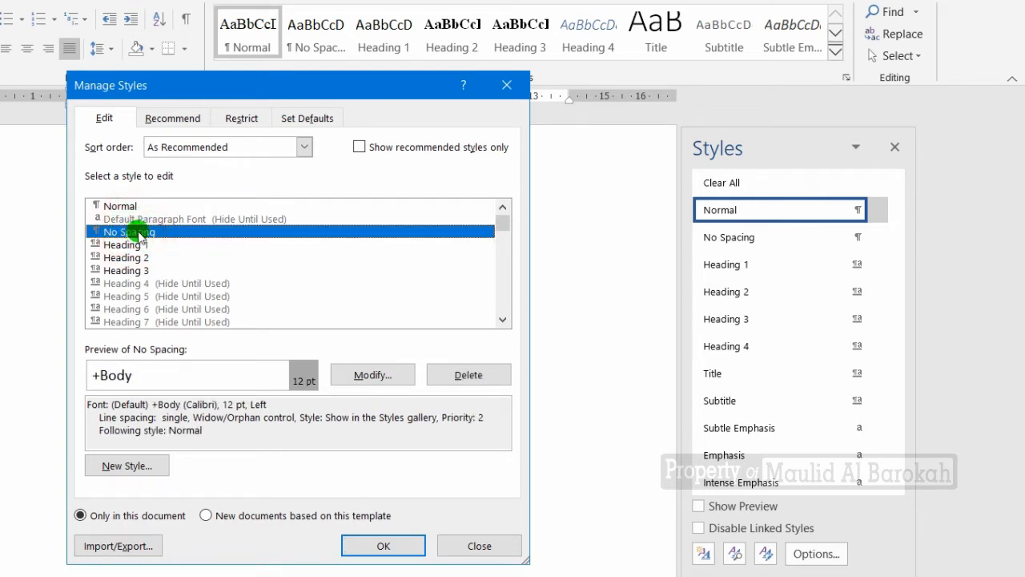
{"action": "left_click", "coordinate": [359, 373]}
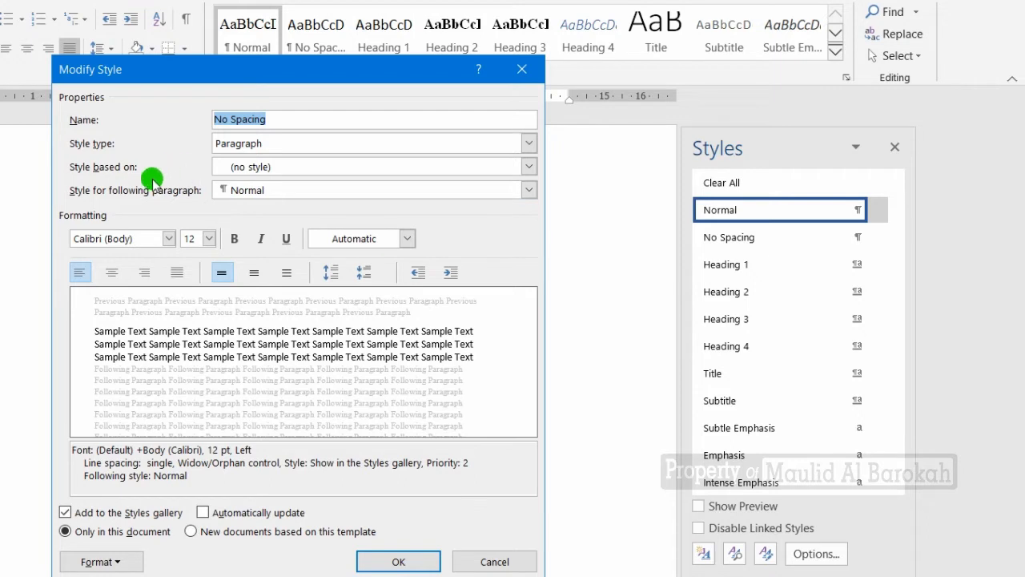
{"action": "left_click", "coordinate": [171, 238]}
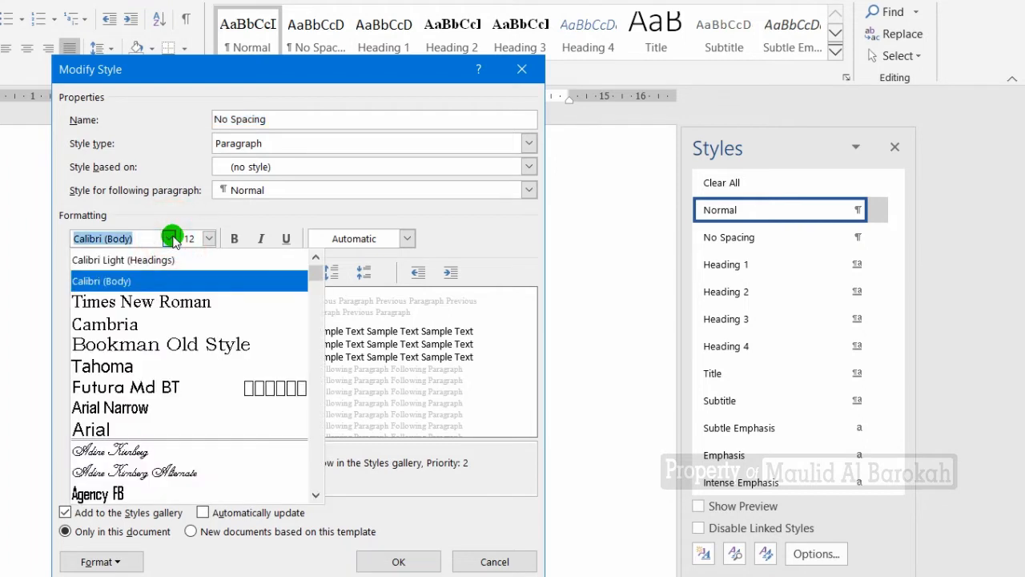
{"action": "left_click", "coordinate": [159, 302]}
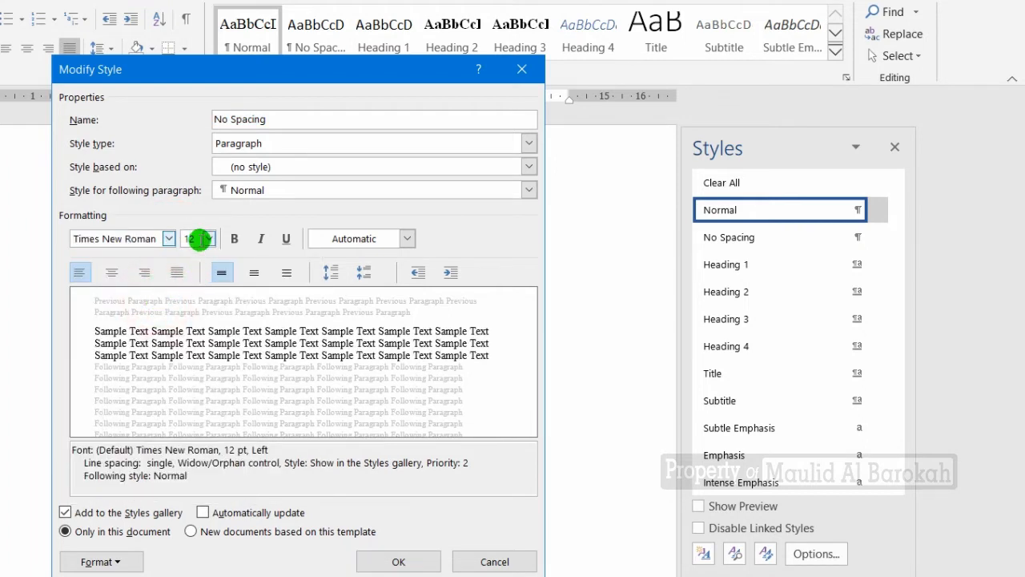
{"action": "left_click", "coordinate": [235, 240]}
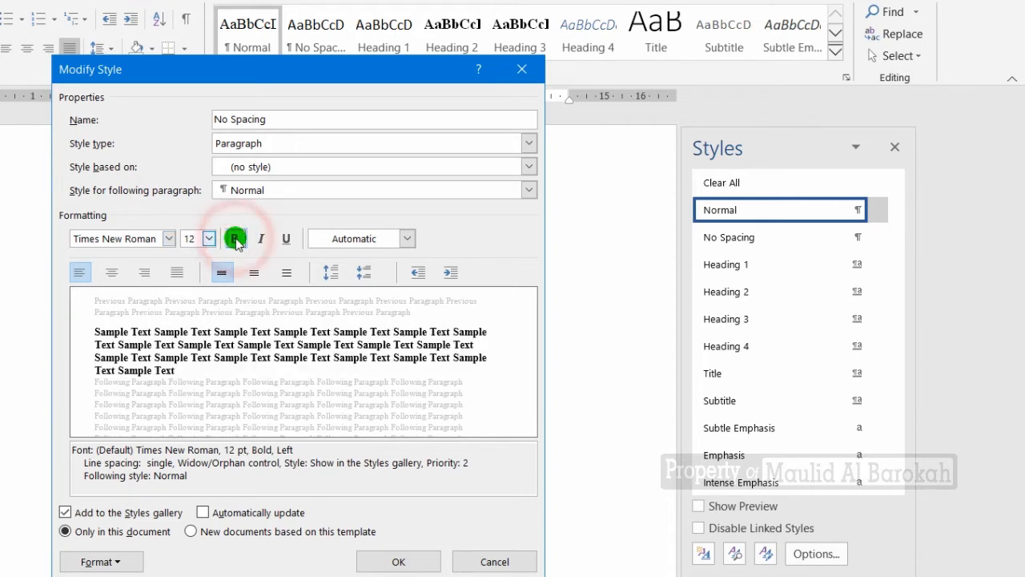
{"action": "left_click", "coordinate": [390, 238]}
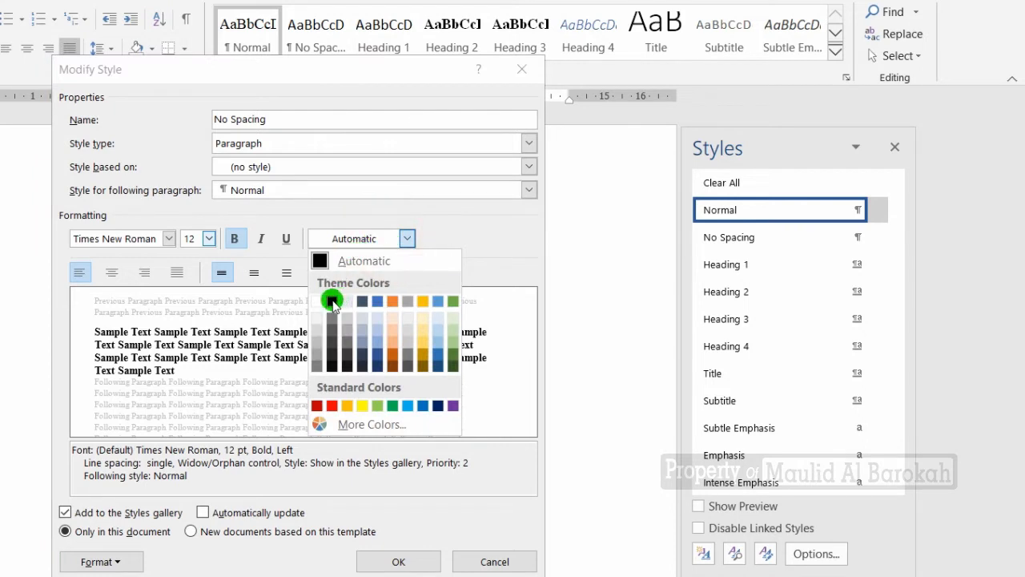
{"action": "left_click", "coordinate": [333, 302]}
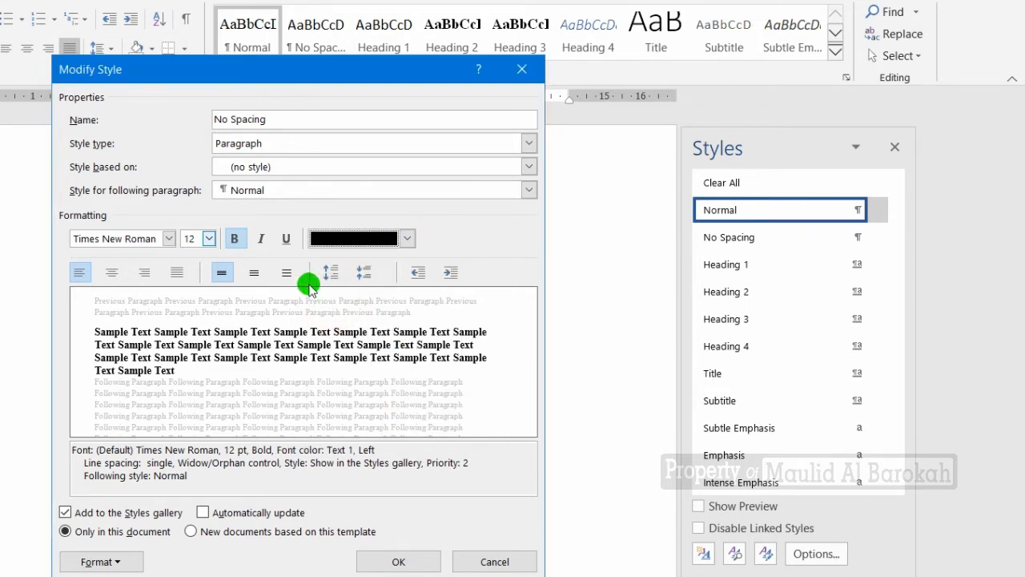
Step: Center the No Spacing style, review its paragraph spacing, and confirm the style changes
{"action": "left_click", "coordinate": [113, 274]}
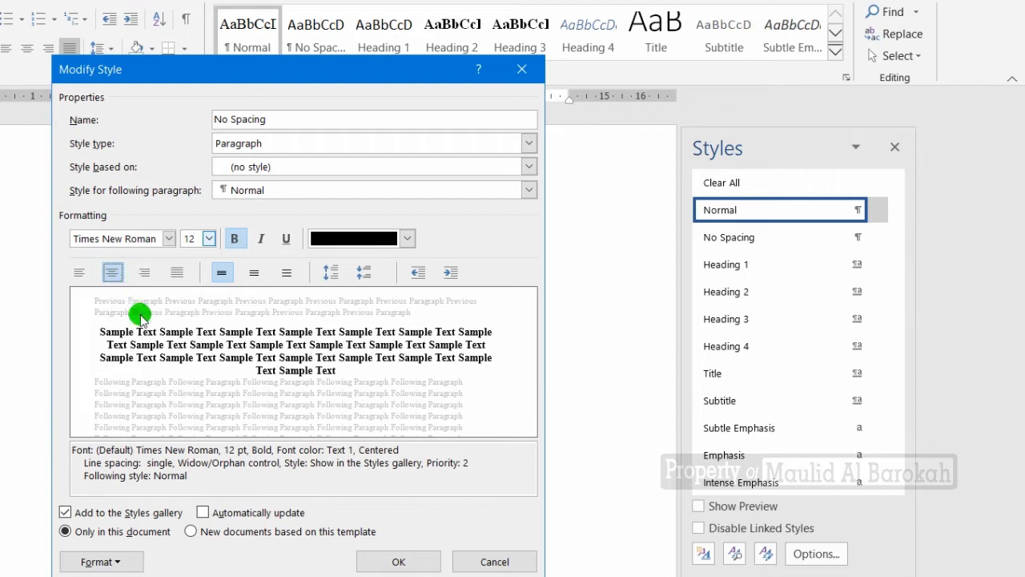
{"action": "left_click", "coordinate": [119, 561]}
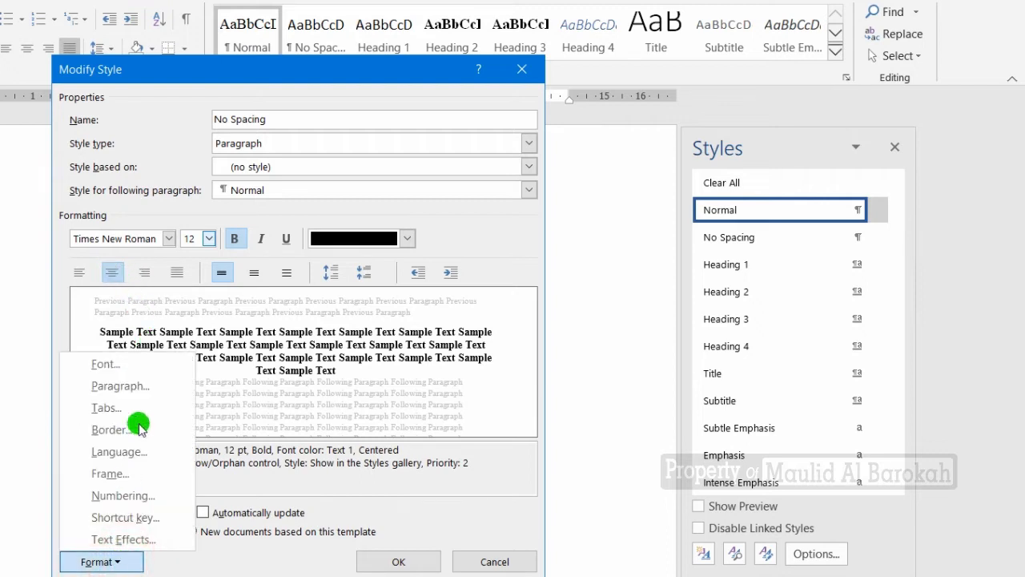
{"action": "left_click", "coordinate": [140, 386]}
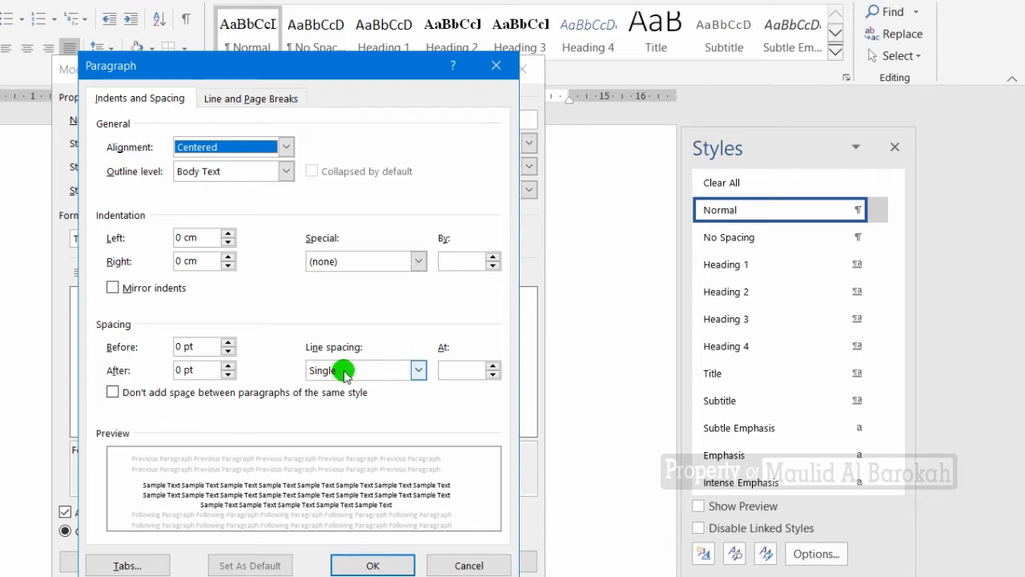
{"action": "left_click", "coordinate": [368, 566]}
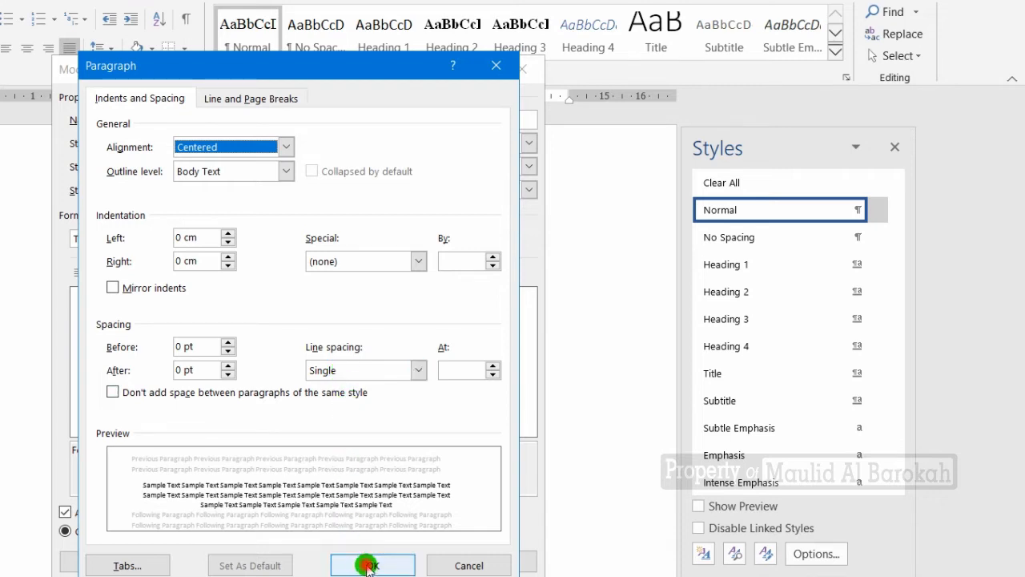
{"action": "left_click", "coordinate": [410, 561]}
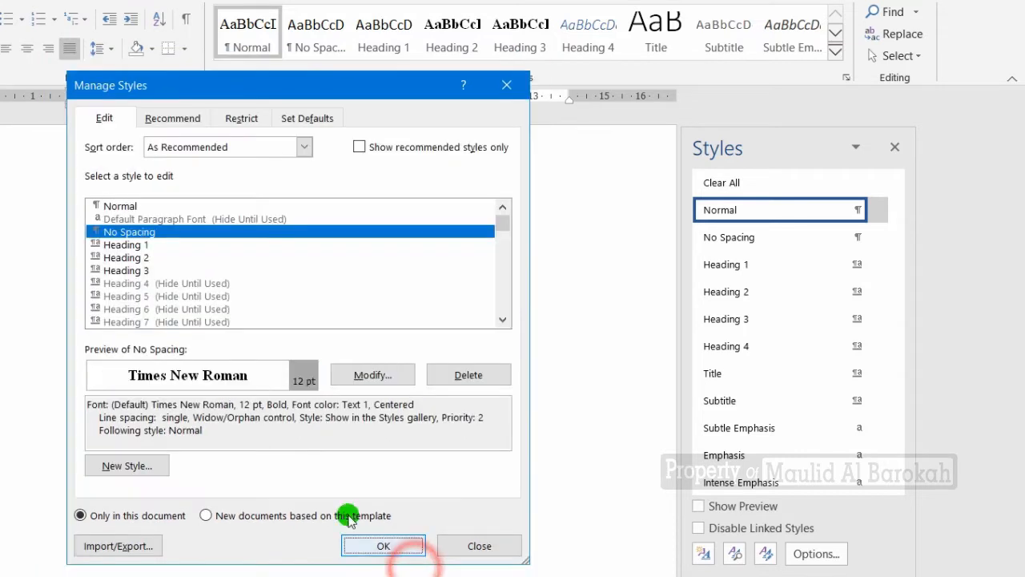
{"action": "left_click", "coordinate": [145, 206]}
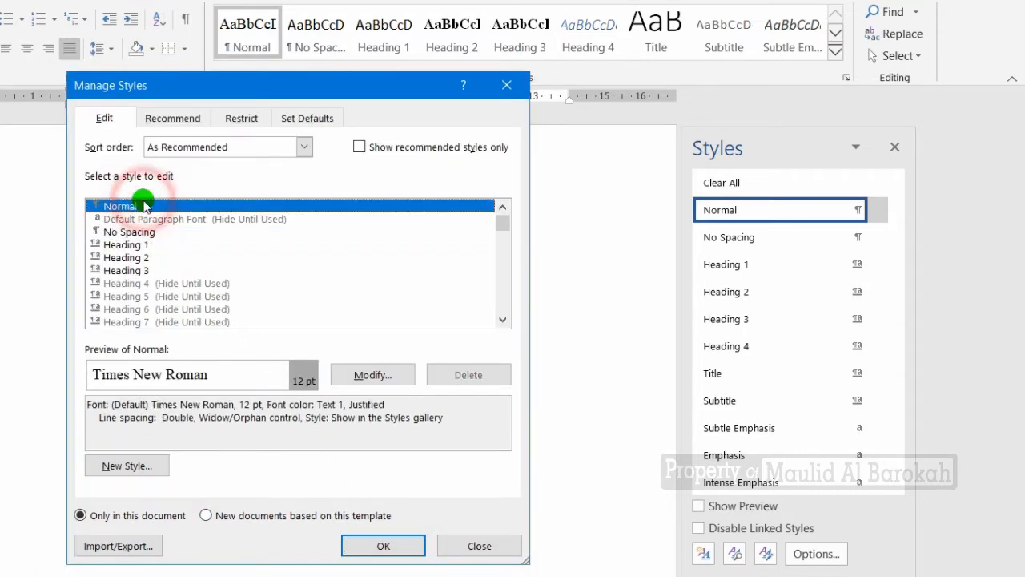
{"action": "left_click", "coordinate": [148, 233]}
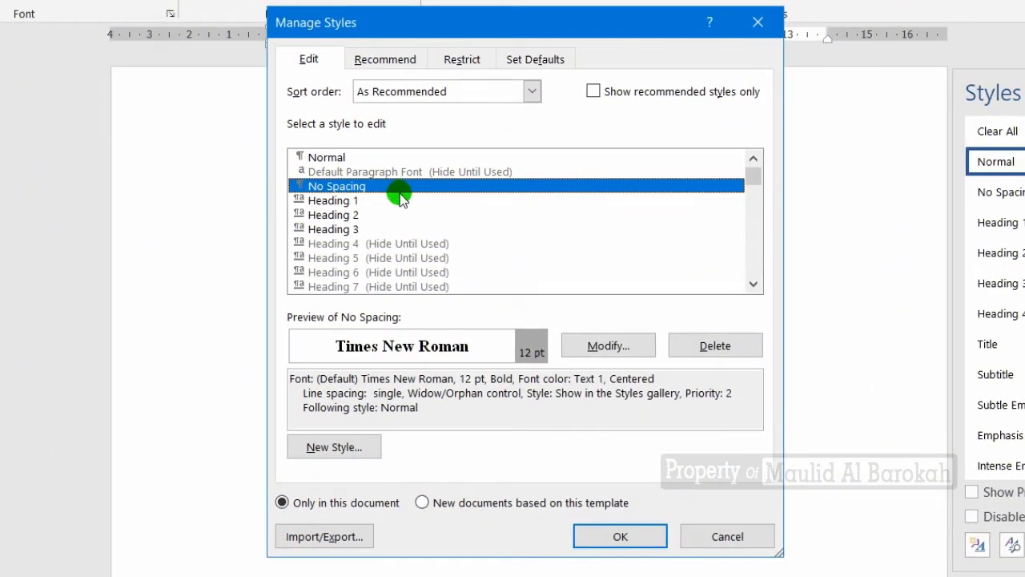
Step: Modify the Heading 1 style to use bold 14 pt Times New Roman with the black Text 1 font color
{"action": "left_click", "coordinate": [361, 201]}
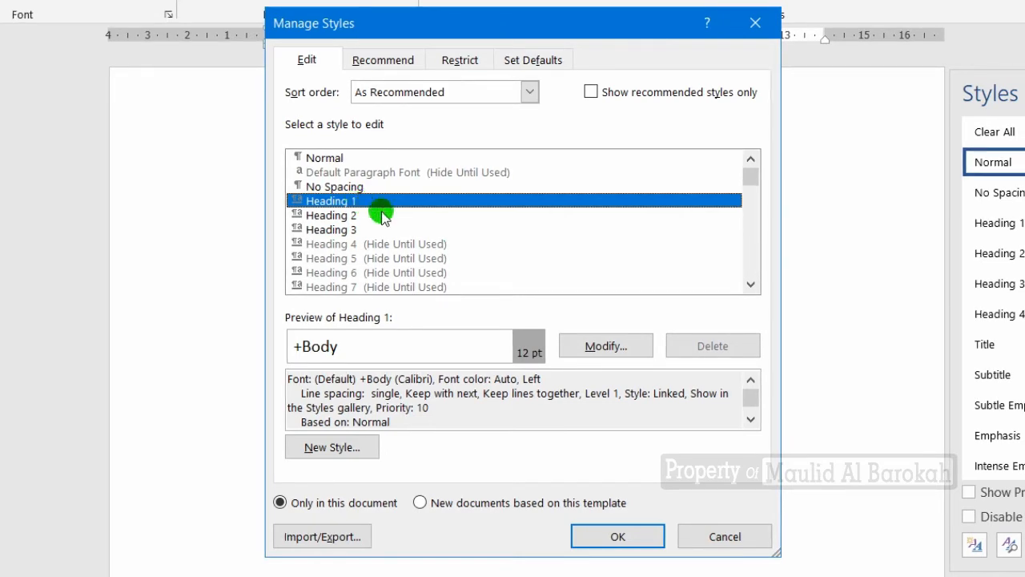
{"action": "left_click", "coordinate": [606, 345]}
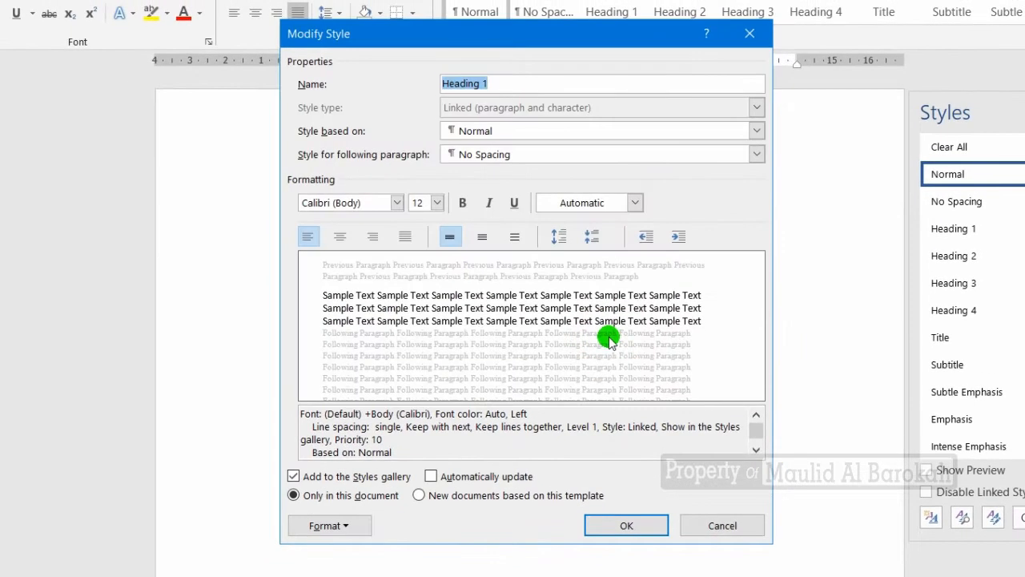
{"action": "left_click", "coordinate": [397, 203]}
{"action": "left_click", "coordinate": [393, 266]}
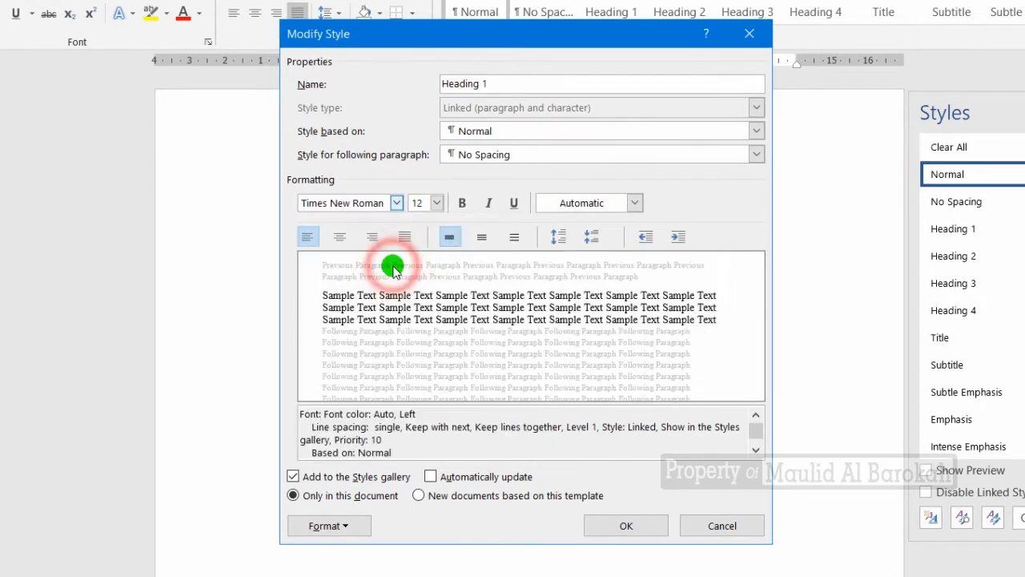
{"action": "left_click", "coordinate": [439, 204]}
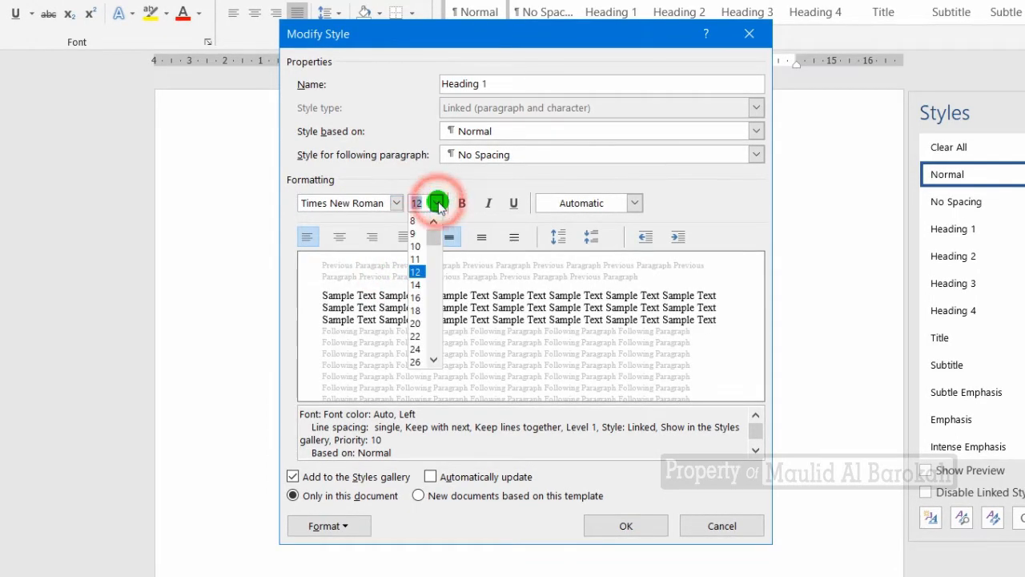
{"action": "left_click", "coordinate": [416, 286]}
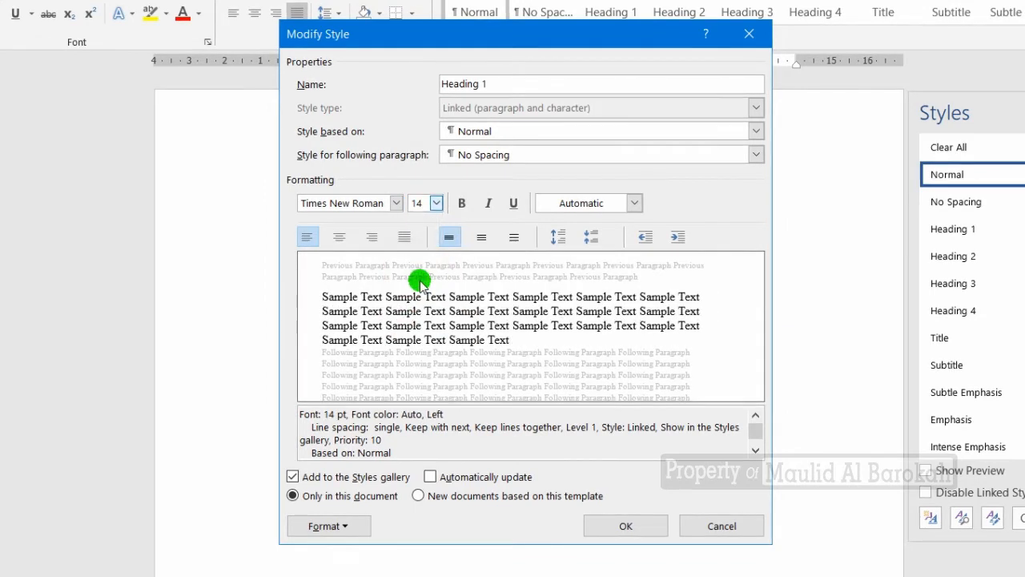
{"action": "left_click", "coordinate": [461, 203]}
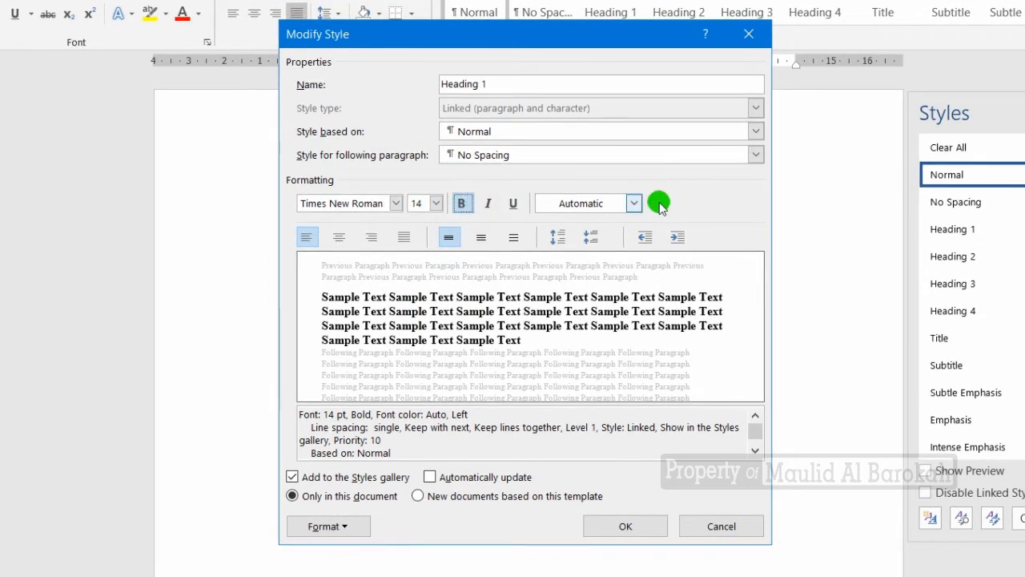
{"action": "left_click", "coordinate": [633, 204]}
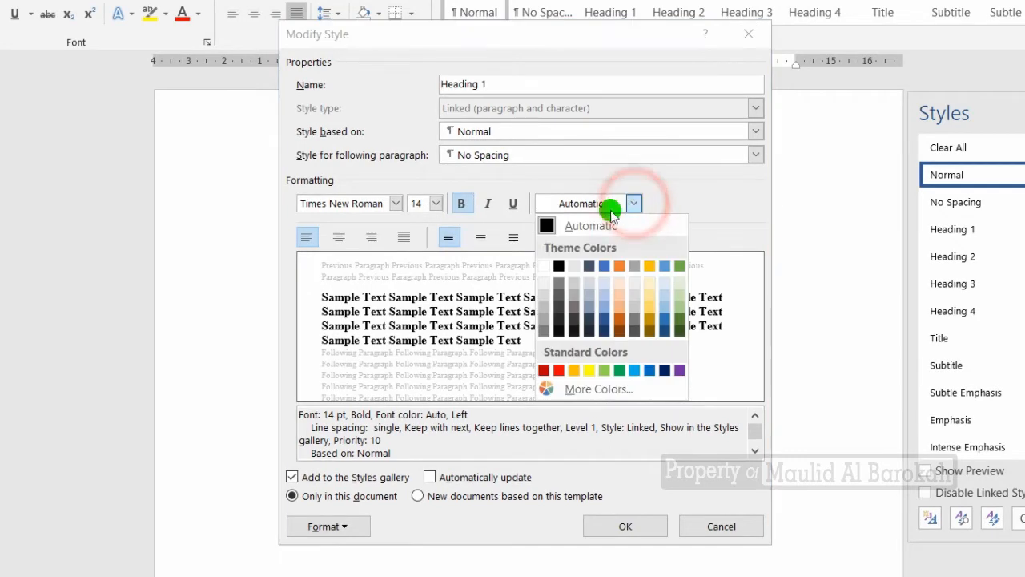
{"action": "left_click", "coordinate": [558, 266]}
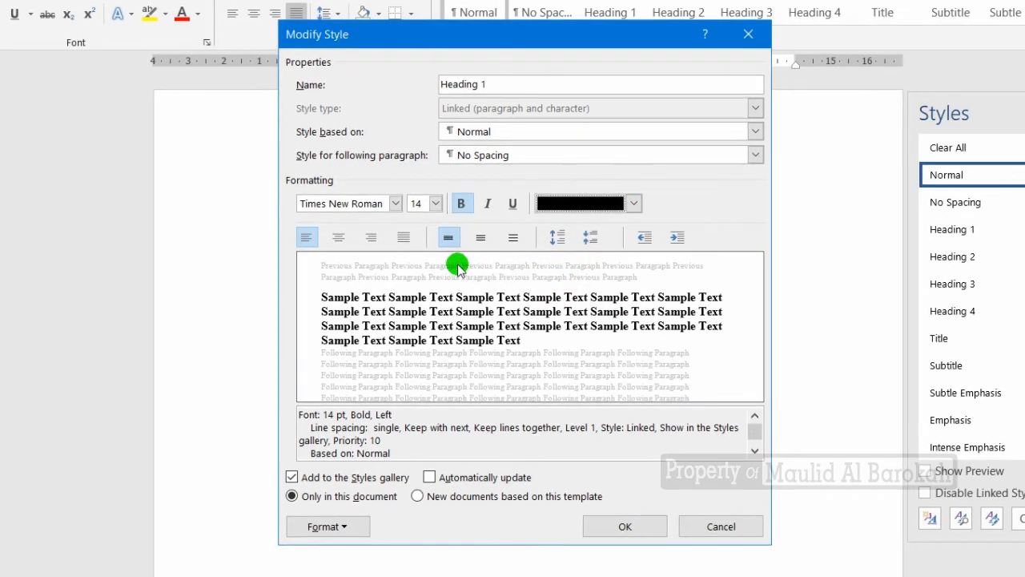
Step: Center the Heading 1 style, set its spacing after paragraphs to 12 pt, and confirm the style changes
{"action": "left_click", "coordinate": [339, 239]}
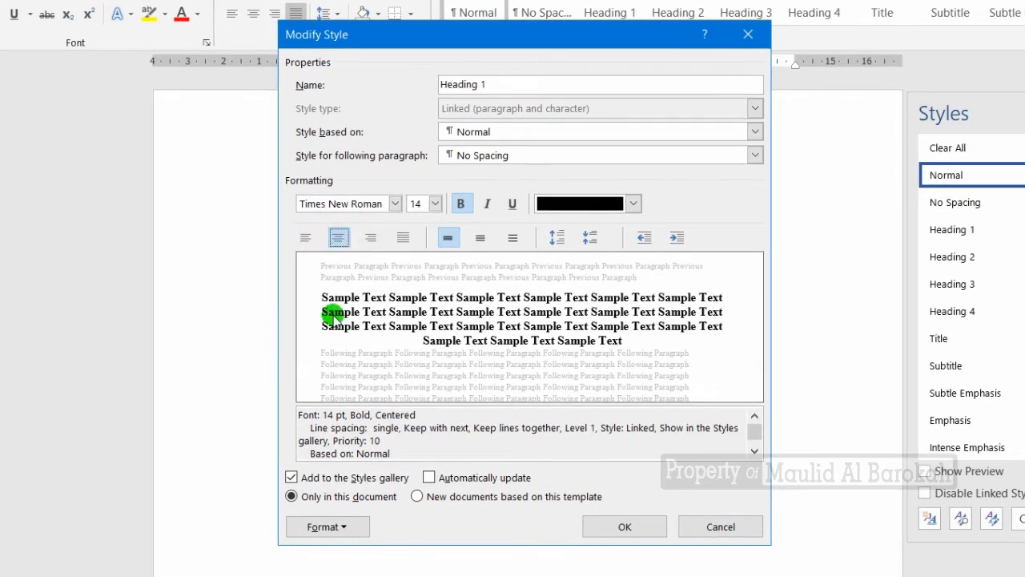
{"action": "left_click", "coordinate": [341, 524]}
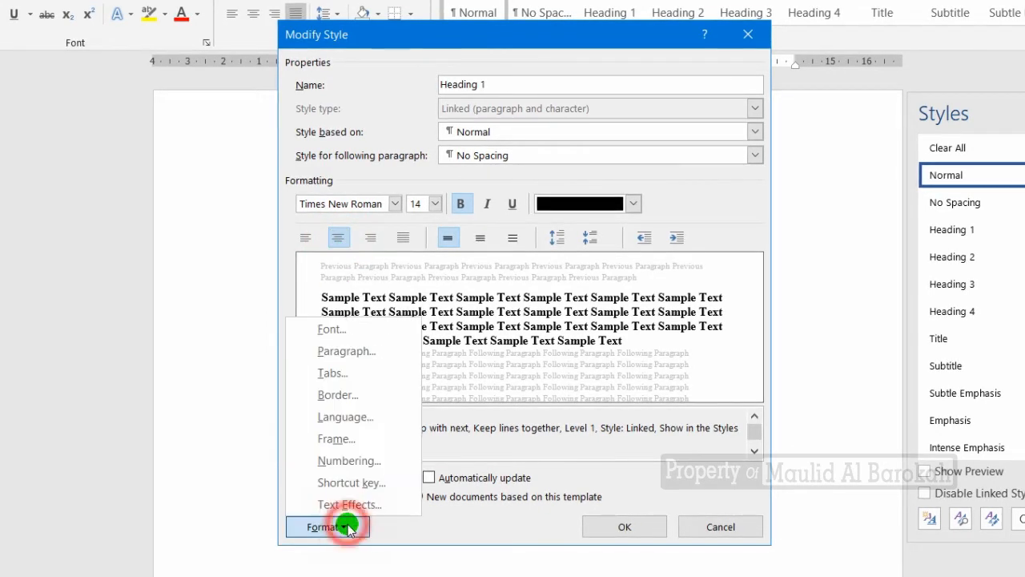
{"action": "left_click", "coordinate": [338, 353]}
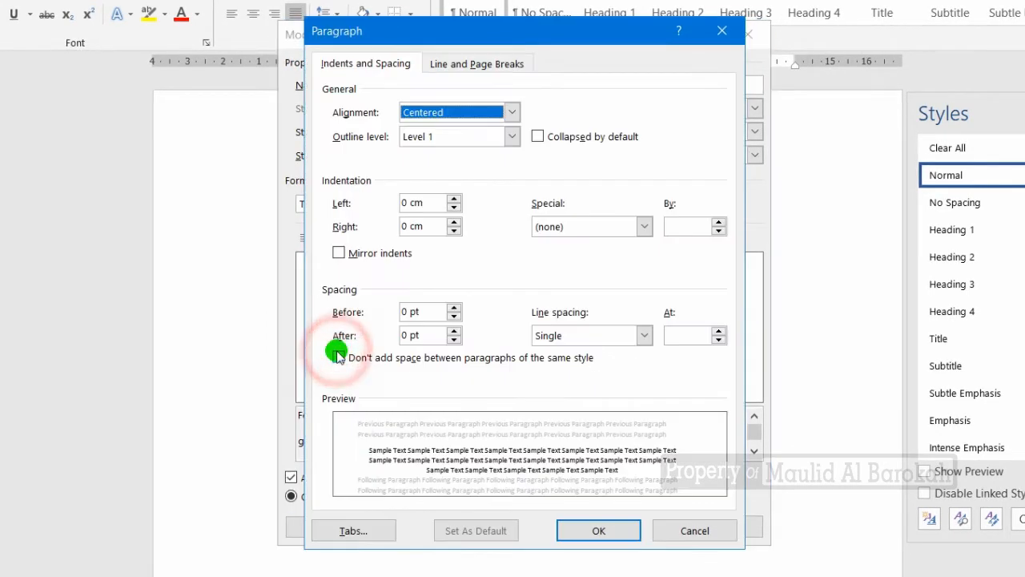
{"action": "left_click", "coordinate": [395, 336]}
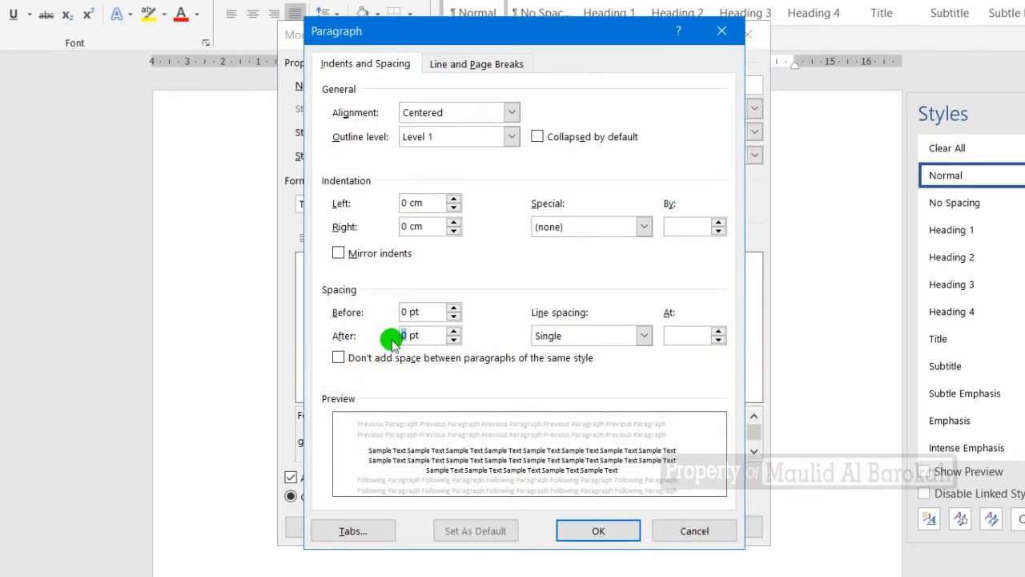
{"action": "type", "text": "12"}
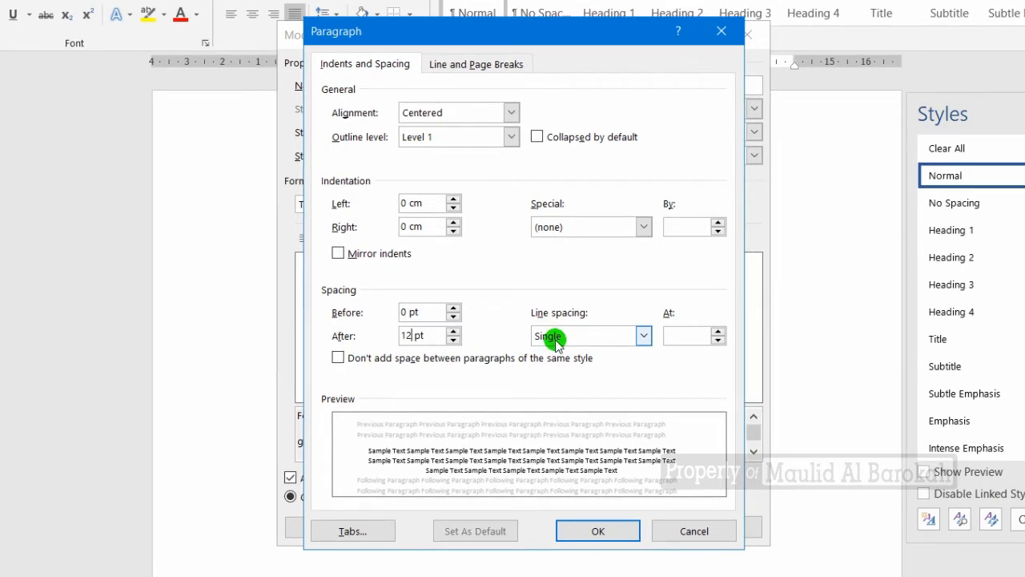
{"action": "left_click", "coordinate": [599, 529]}
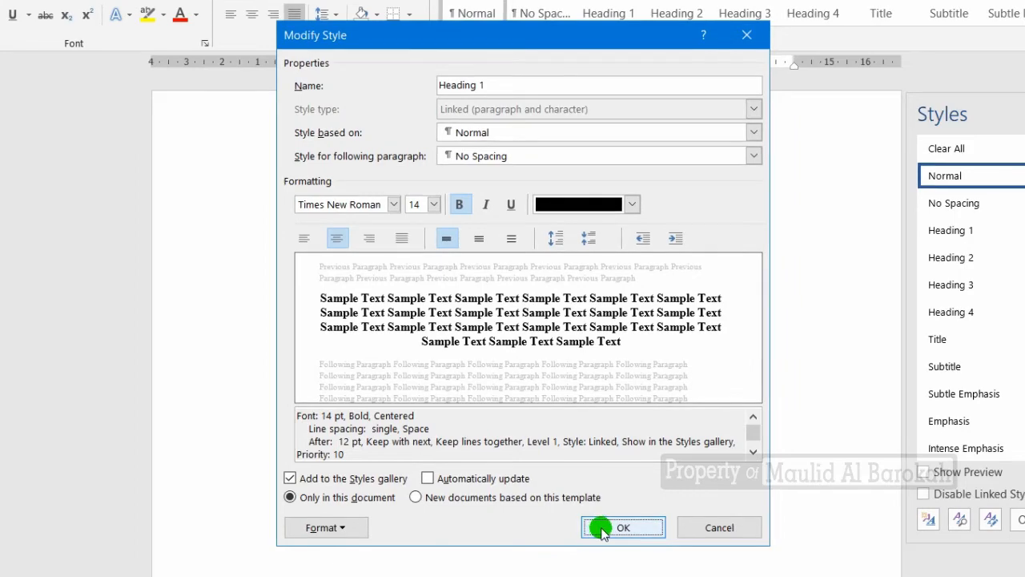
{"action": "left_click", "coordinate": [603, 529]}
Step: Review the Heading 2 style's font size, spacing after paragraphs and line spacing, and confirm the style
{"action": "left_click", "coordinate": [370, 227]}
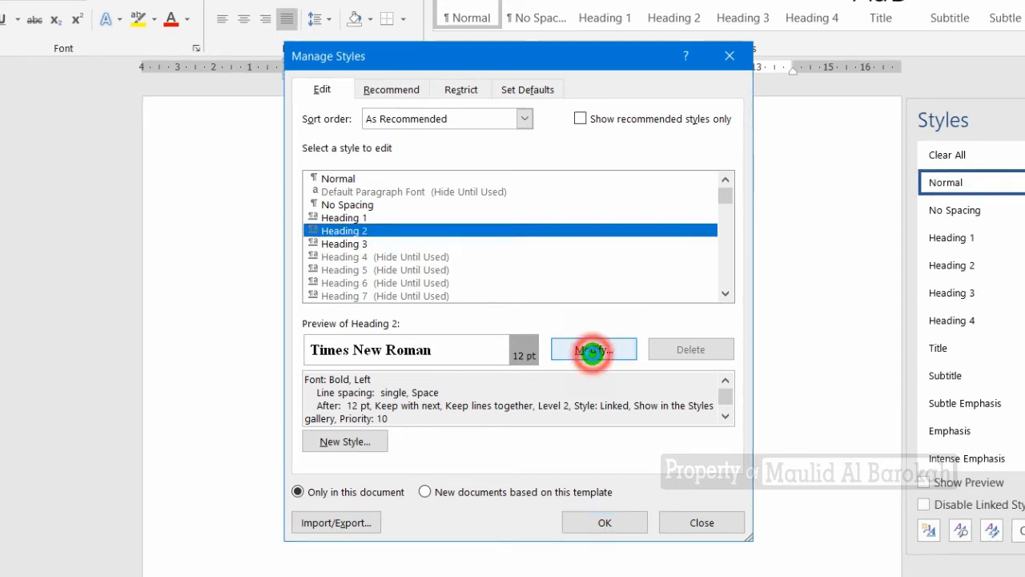
{"action": "left_click", "coordinate": [592, 350]}
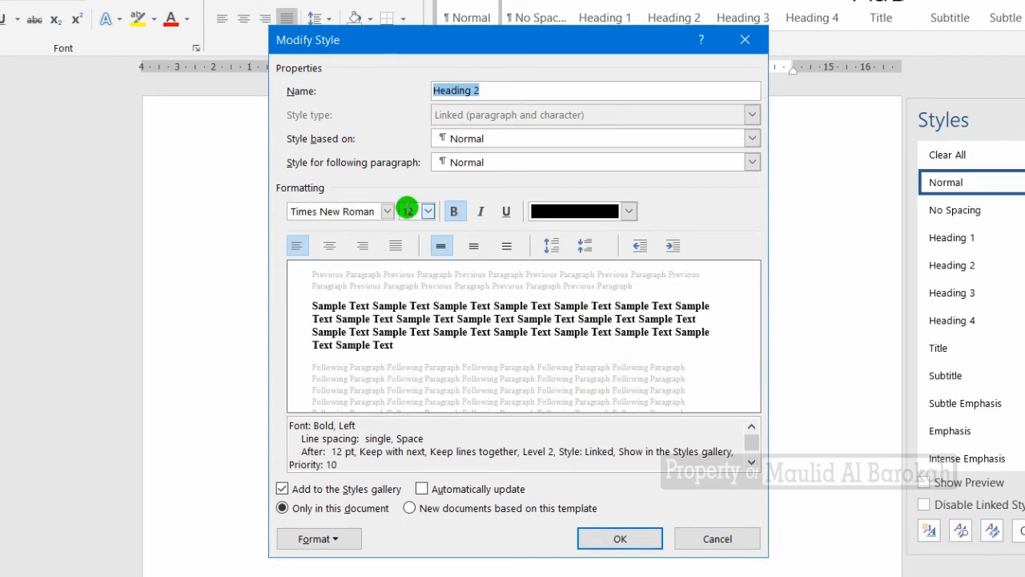
{"action": "left_click", "coordinate": [408, 210]}
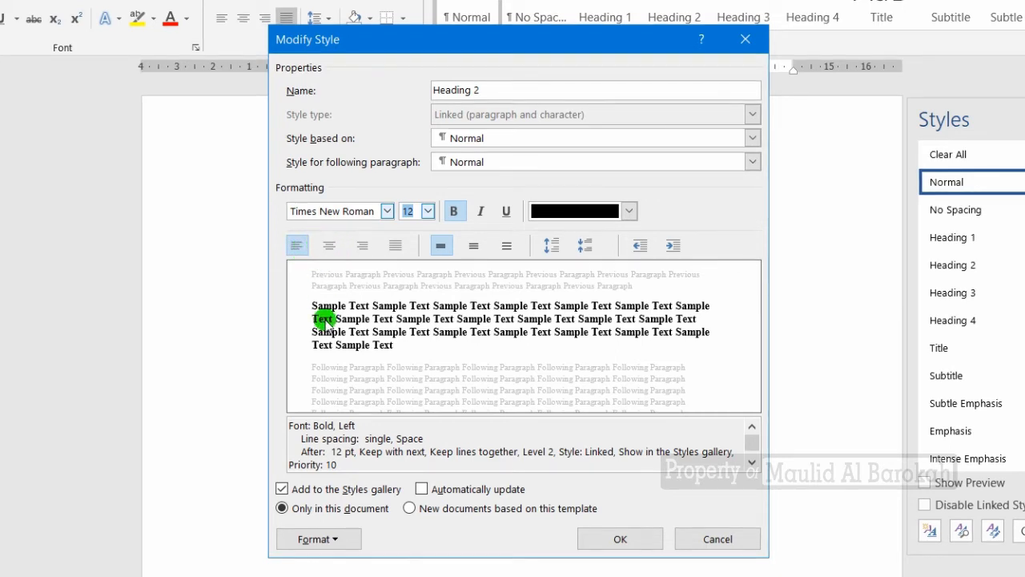
{"action": "left_click", "coordinate": [336, 536]}
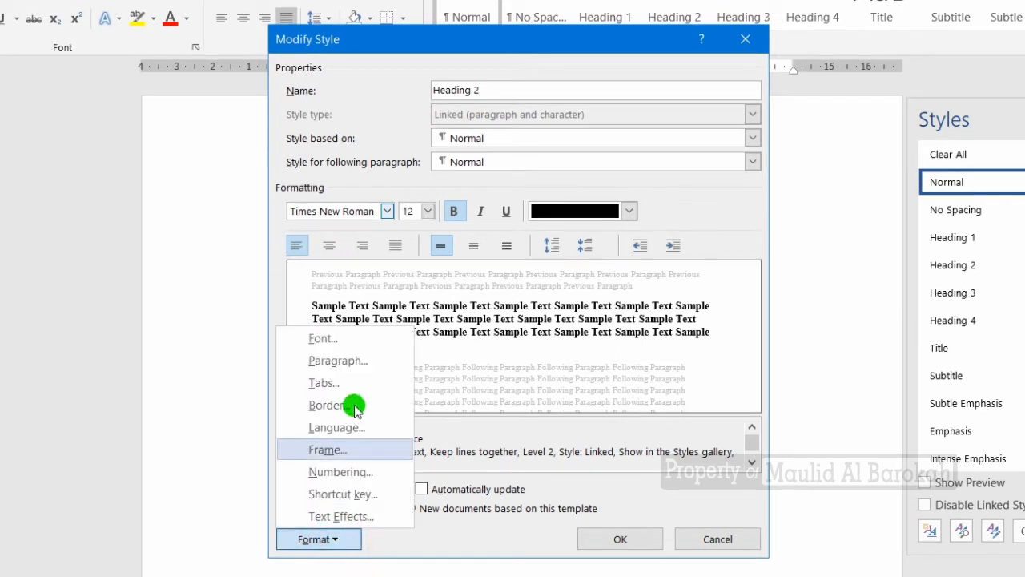
{"action": "left_click", "coordinate": [352, 360]}
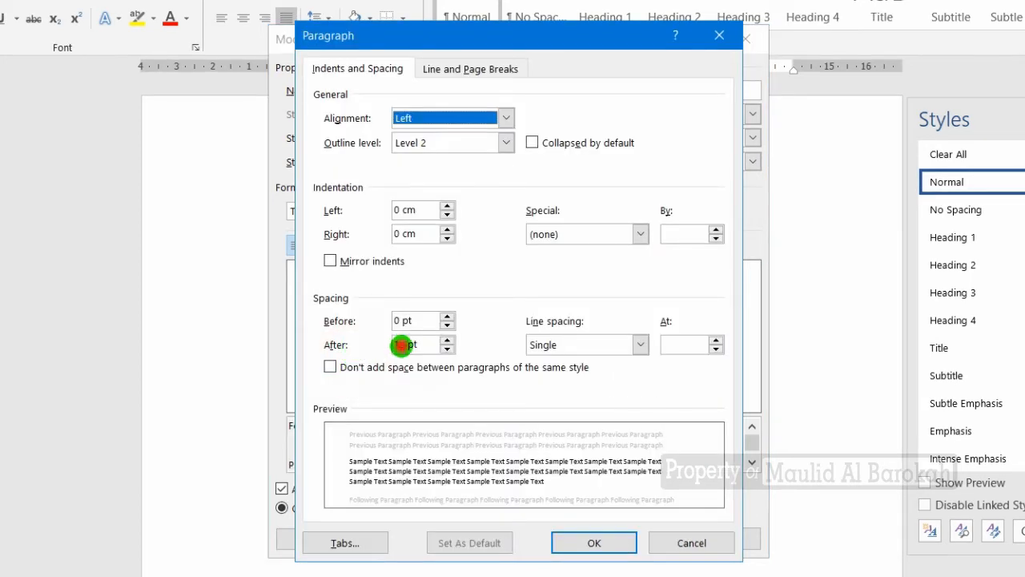
{"action": "double_click", "coordinate": [403, 345]}
{"action": "left_click", "coordinate": [402, 345]}
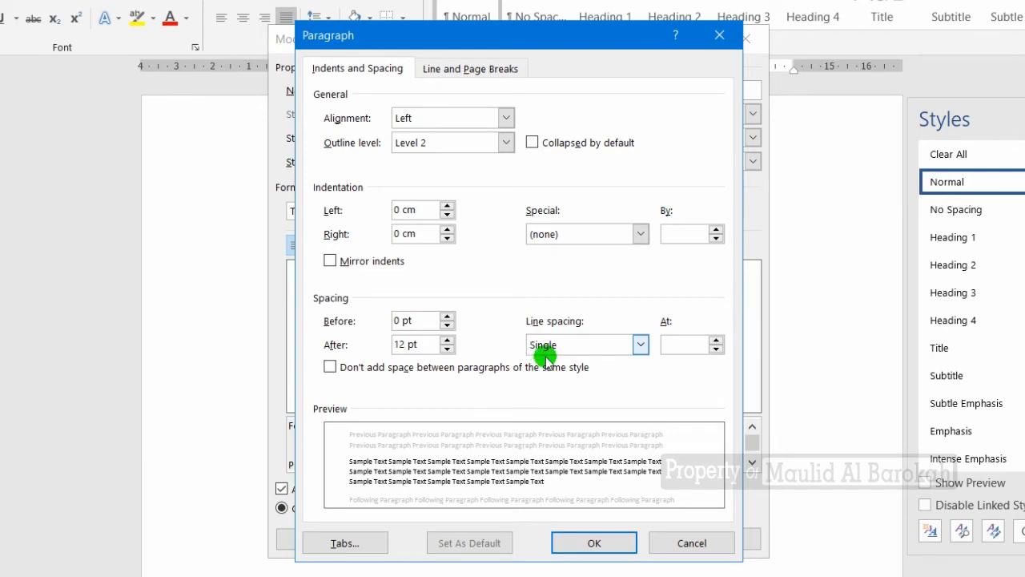
{"action": "left_click", "coordinate": [593, 543]}
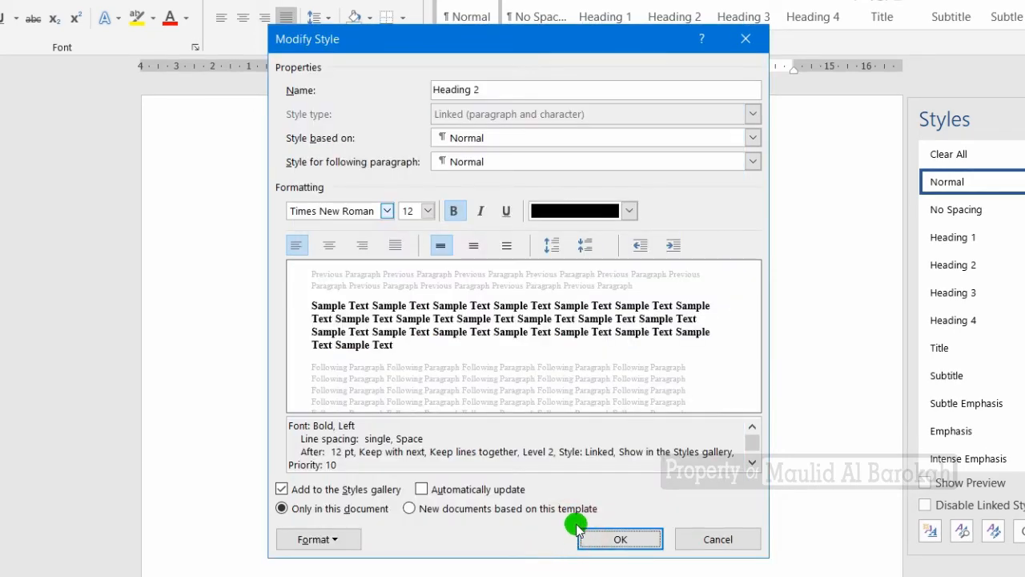
{"action": "left_click", "coordinate": [596, 540]}
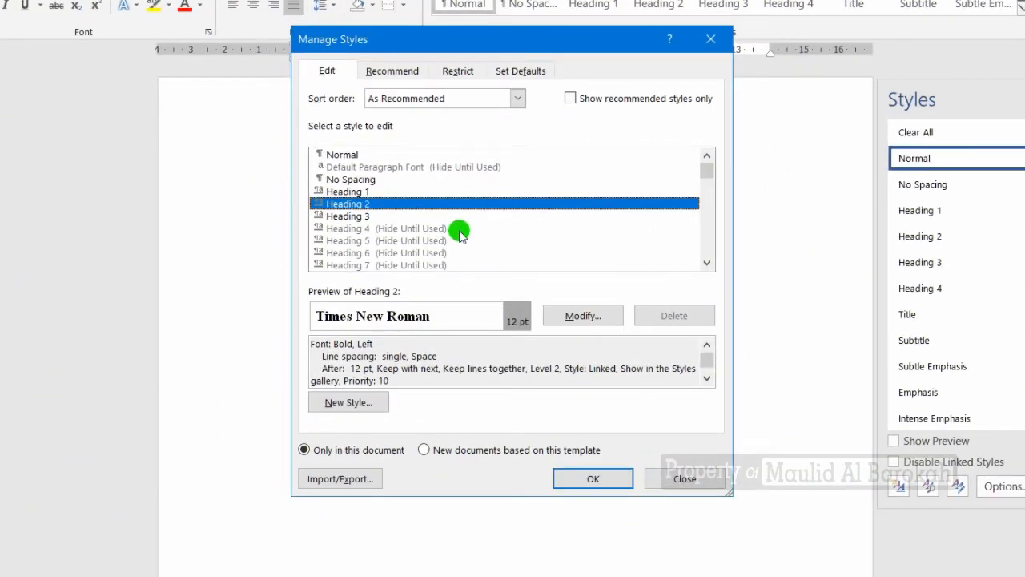
Step: Modify the Heading 3 style to use the black Text 1 font color and left alignment
{"action": "left_click", "coordinate": [378, 216]}
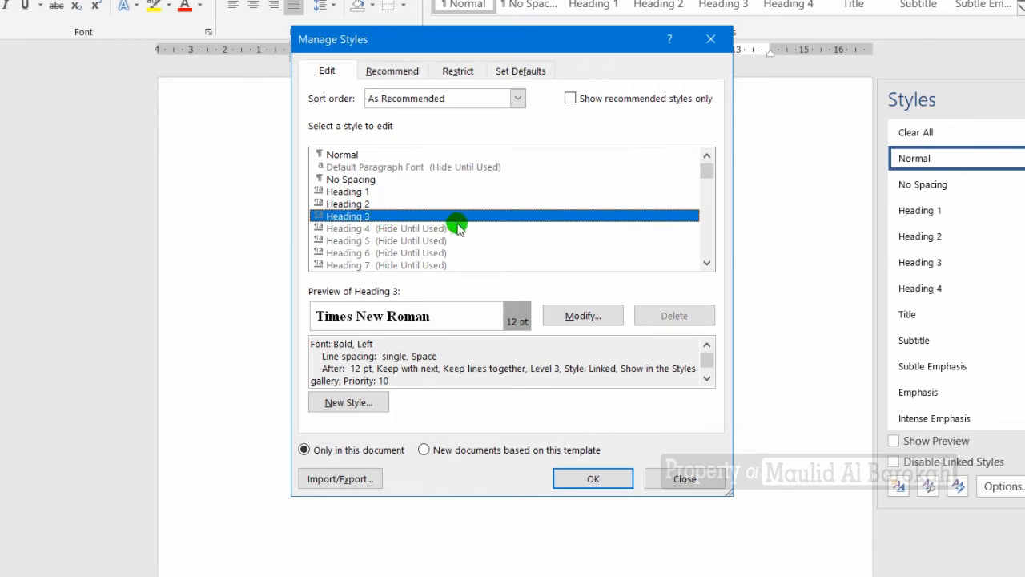
{"action": "left_click", "coordinate": [580, 317]}
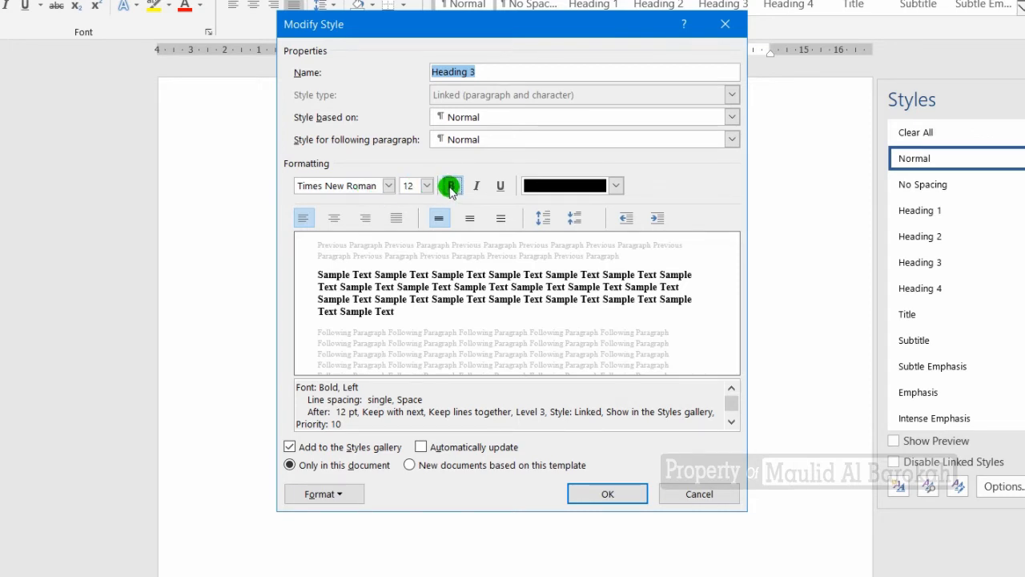
{"action": "left_click", "coordinate": [542, 185]}
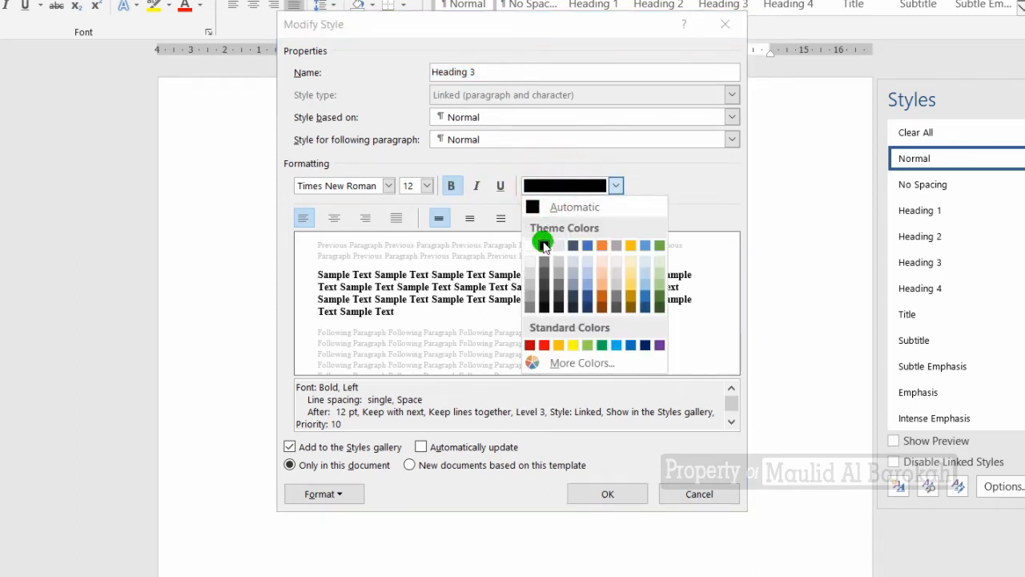
{"action": "left_click", "coordinate": [543, 245]}
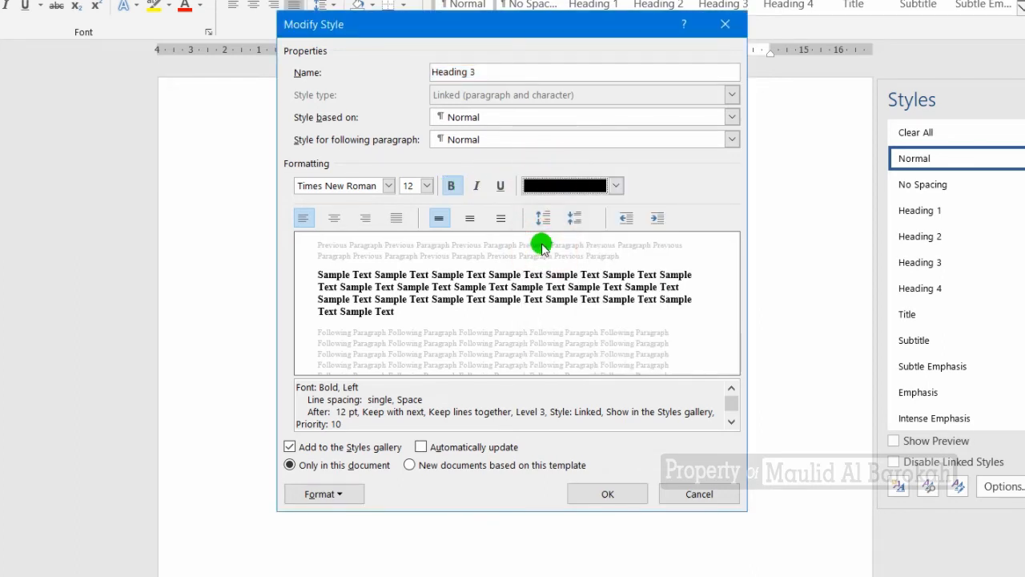
{"action": "left_click", "coordinate": [303, 222]}
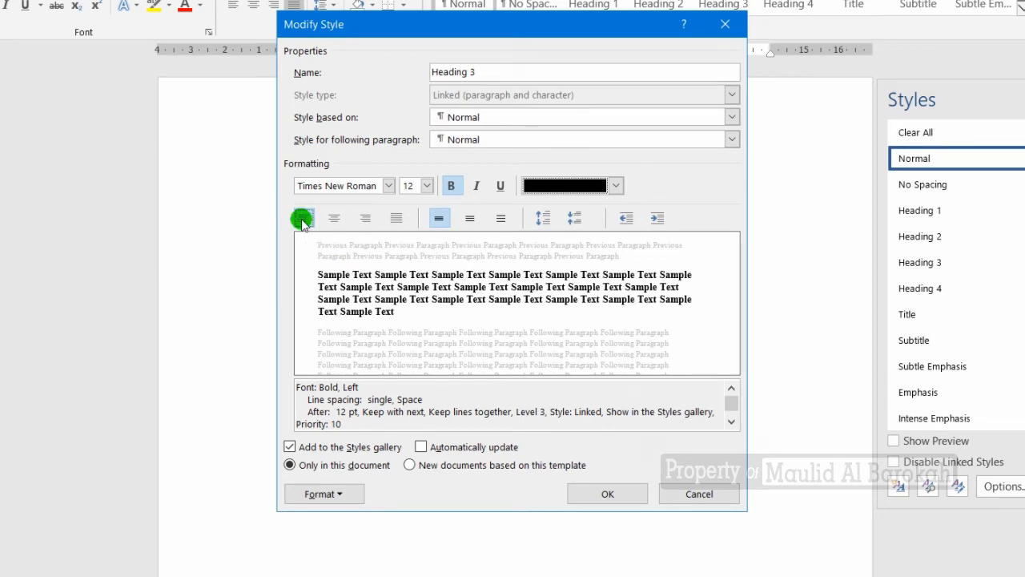
Step: Review the Heading 3 style's paragraph spacing and confirm the style changes
{"action": "left_click", "coordinate": [357, 492]}
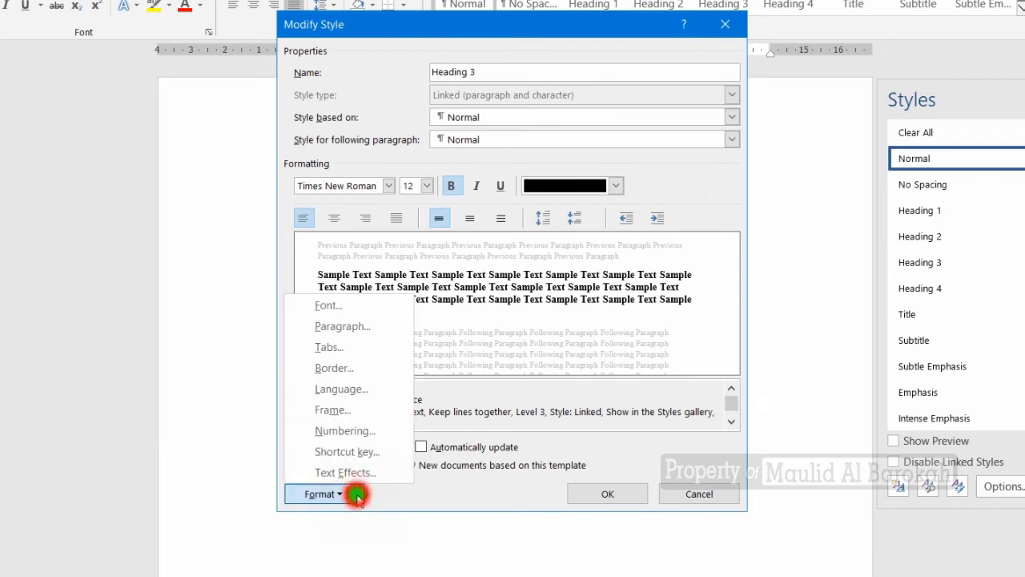
{"action": "left_click", "coordinate": [361, 324]}
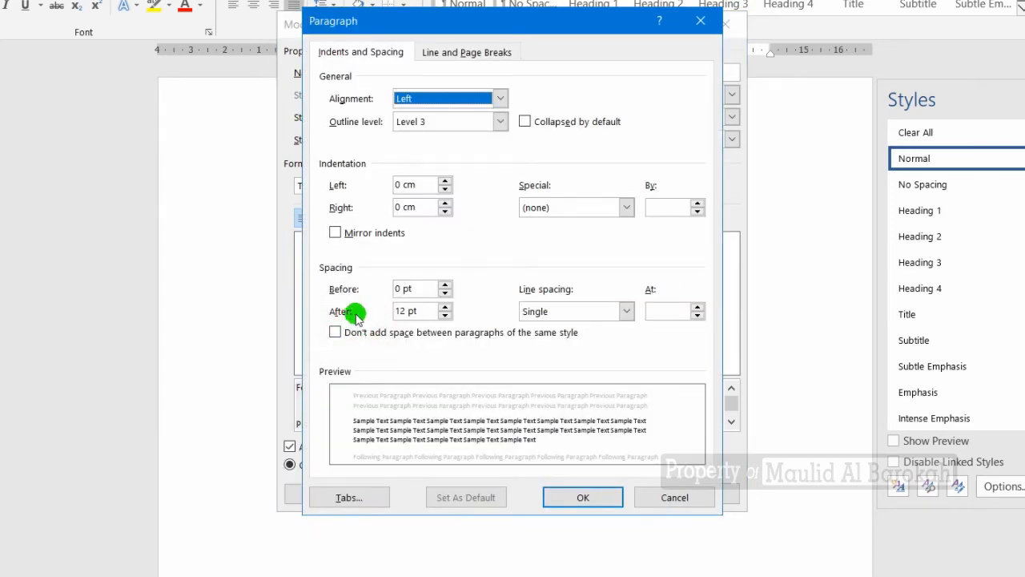
{"action": "left_click", "coordinate": [400, 311]}
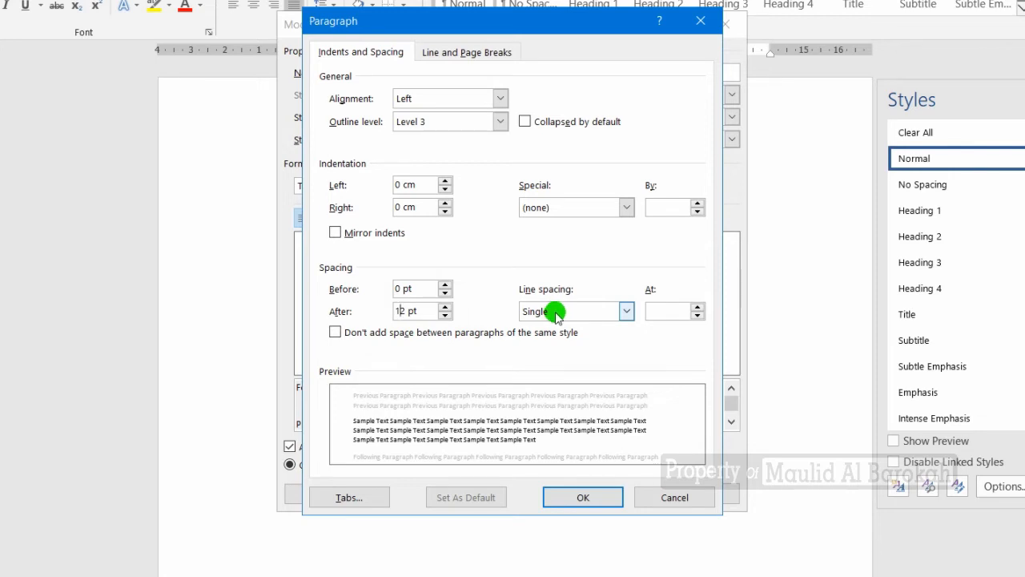
{"action": "left_click", "coordinate": [570, 498]}
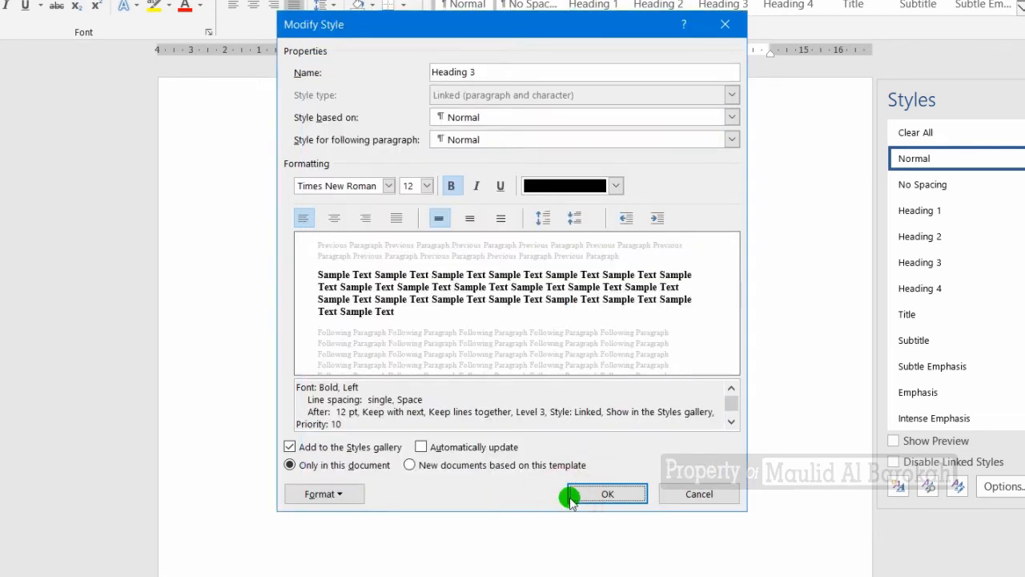
{"action": "left_click", "coordinate": [594, 492]}
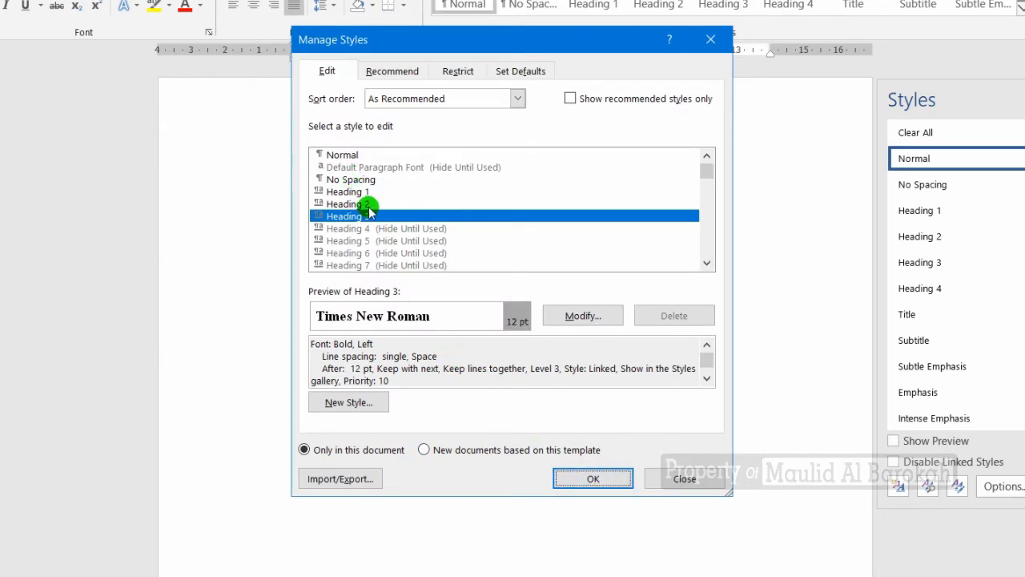
Step: Review the Caption style's font color, alignment and paragraph spacing, and confirm the style
{"action": "scroll", "coordinate": [533, 240], "scroll_direction": "down", "scroll_amount": 3}
{"action": "scroll", "coordinate": [533, 240], "scroll_direction": "down", "scroll_amount": 2}
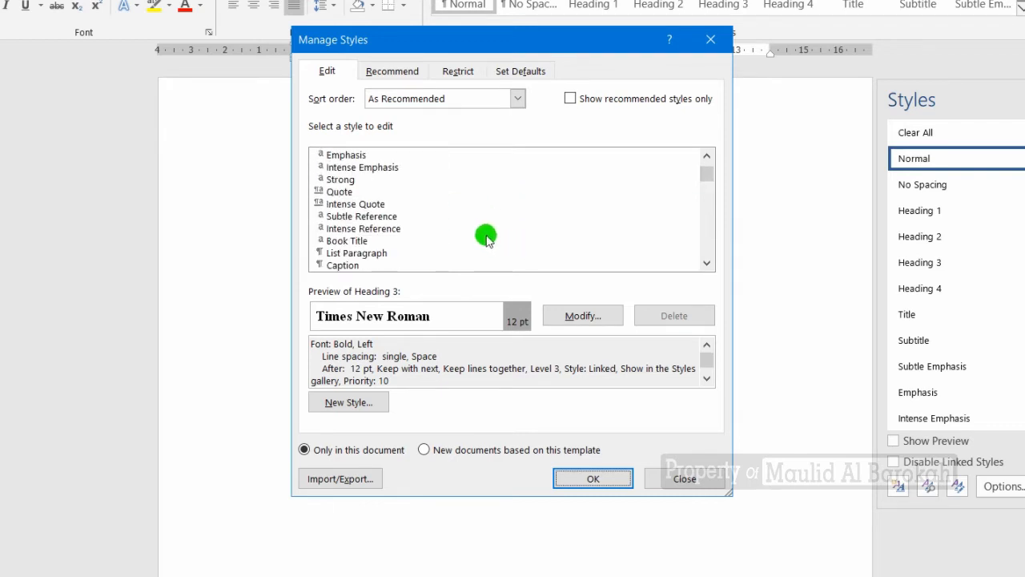
{"action": "scroll", "coordinate": [489, 241], "scroll_direction": "down", "scroll_amount": 2}
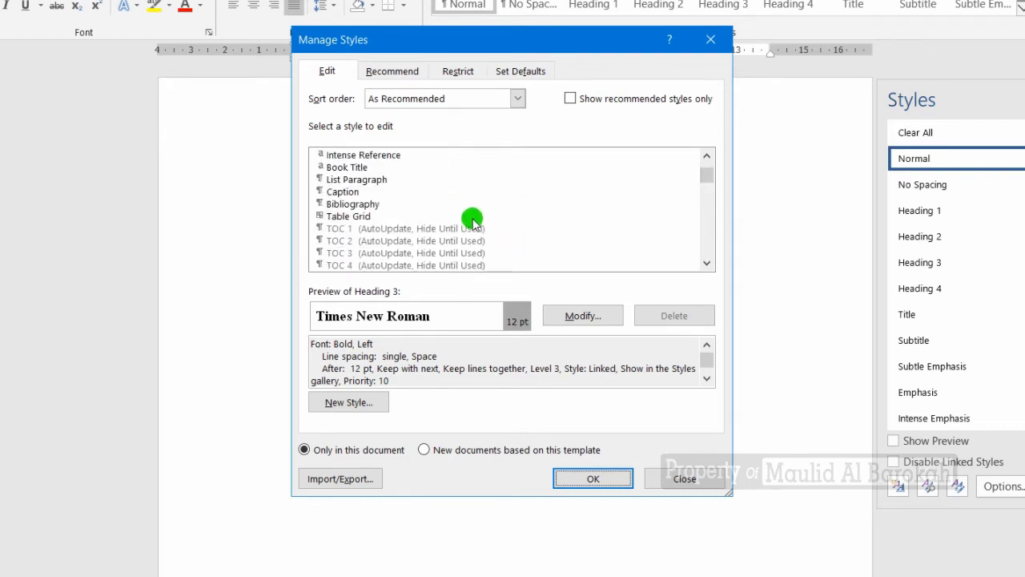
{"action": "left_click", "coordinate": [355, 192]}
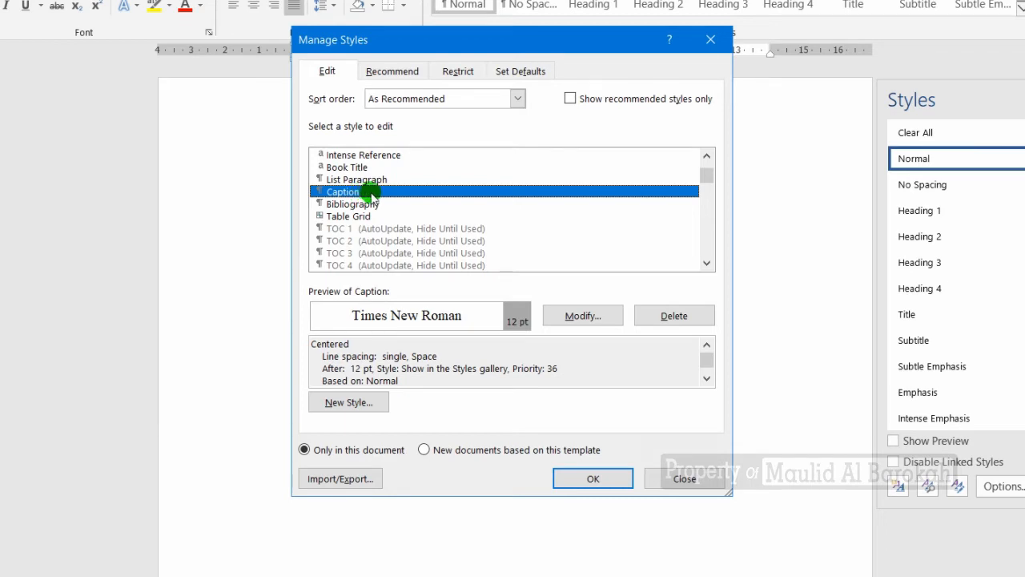
{"action": "left_click", "coordinate": [573, 315]}
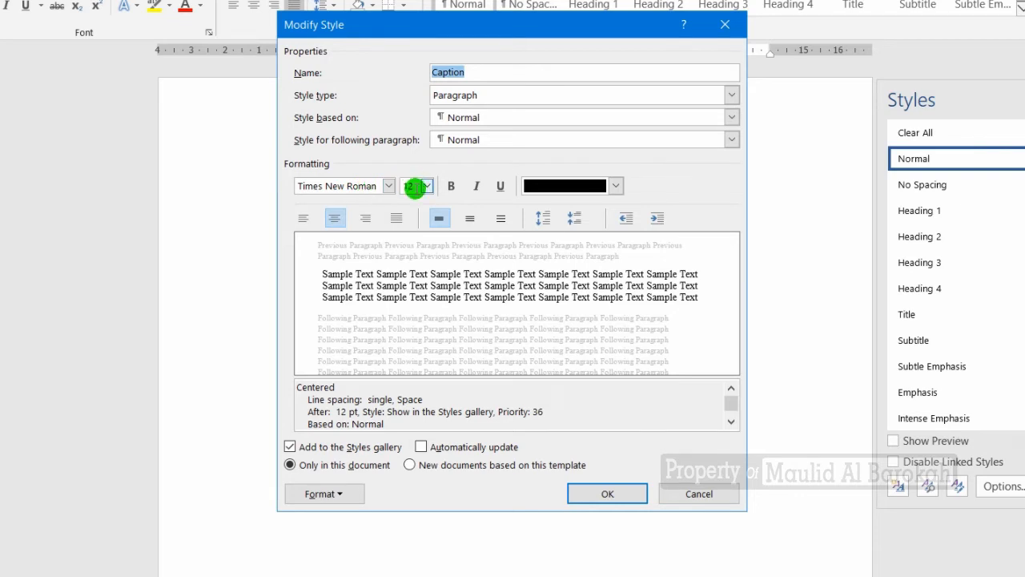
{"action": "left_click", "coordinate": [548, 189]}
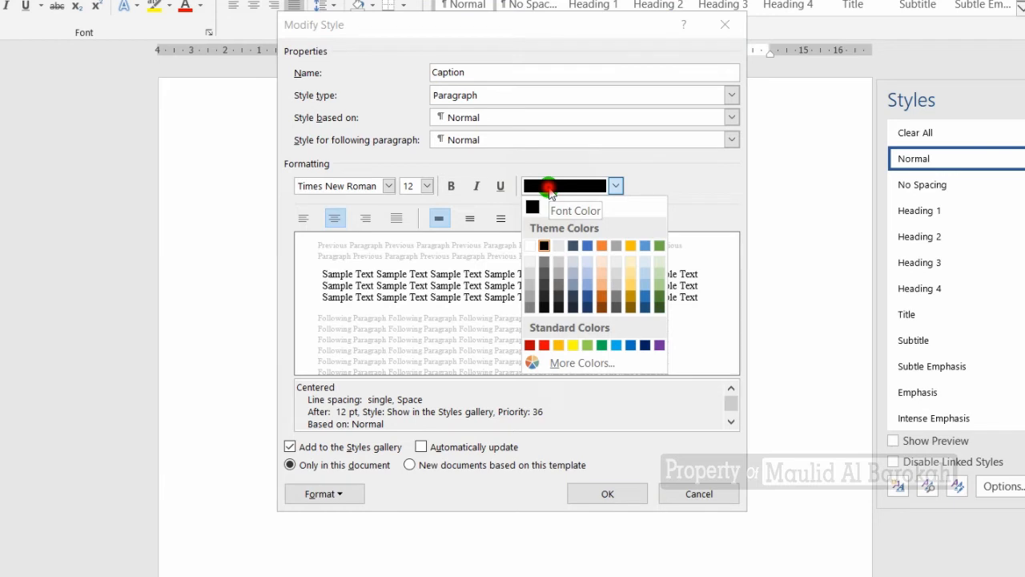
{"action": "left_click", "coordinate": [550, 189]}
{"action": "left_click", "coordinate": [336, 490]}
{"action": "left_click", "coordinate": [343, 326]}
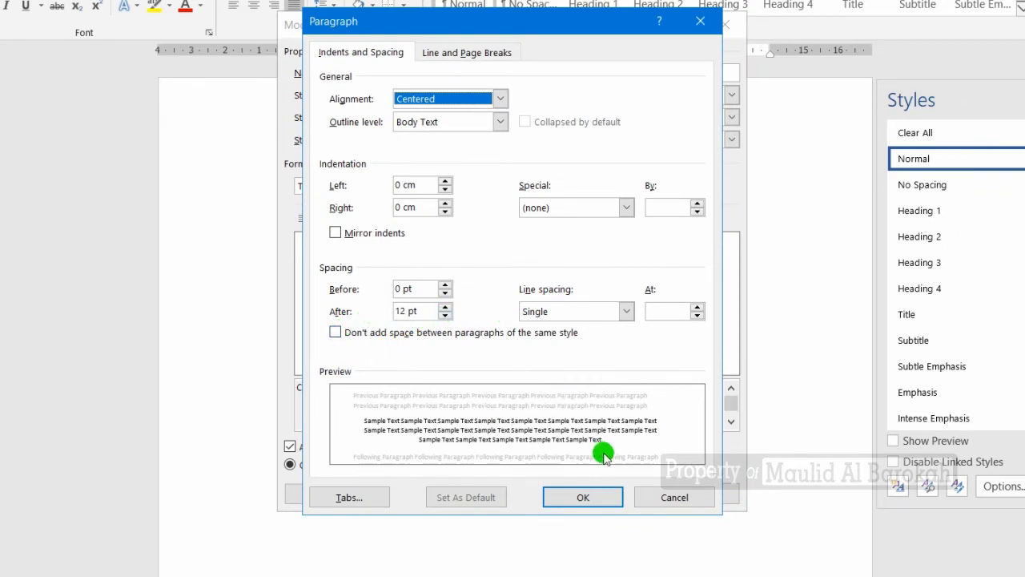
{"action": "left_click", "coordinate": [580, 496]}
{"action": "left_click", "coordinate": [577, 495]}
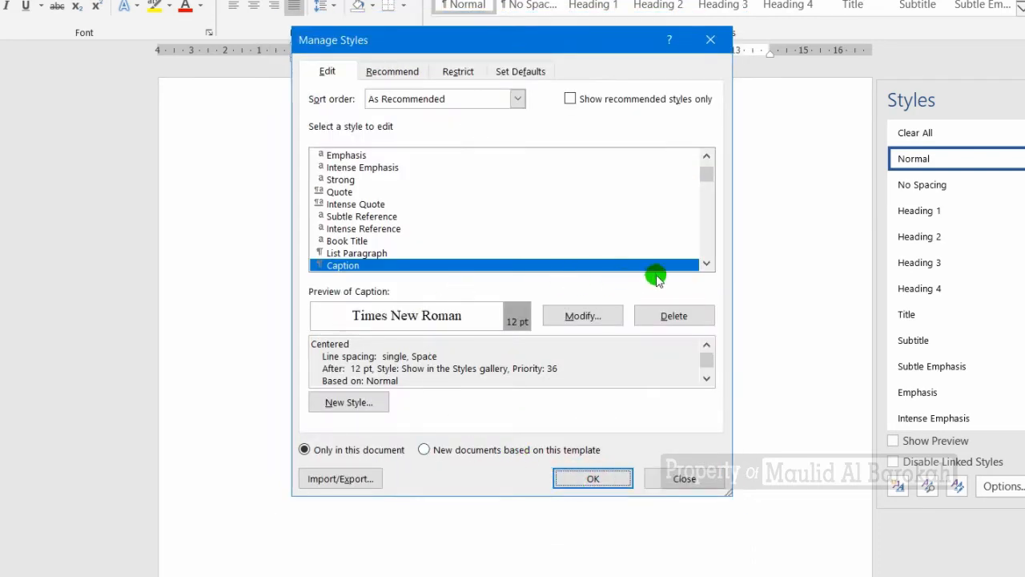
Step: Review the Bibliography style's alignment, hanging indent and paragraph spacing, and confirm the style
{"action": "left_click", "coordinate": [707, 264]}
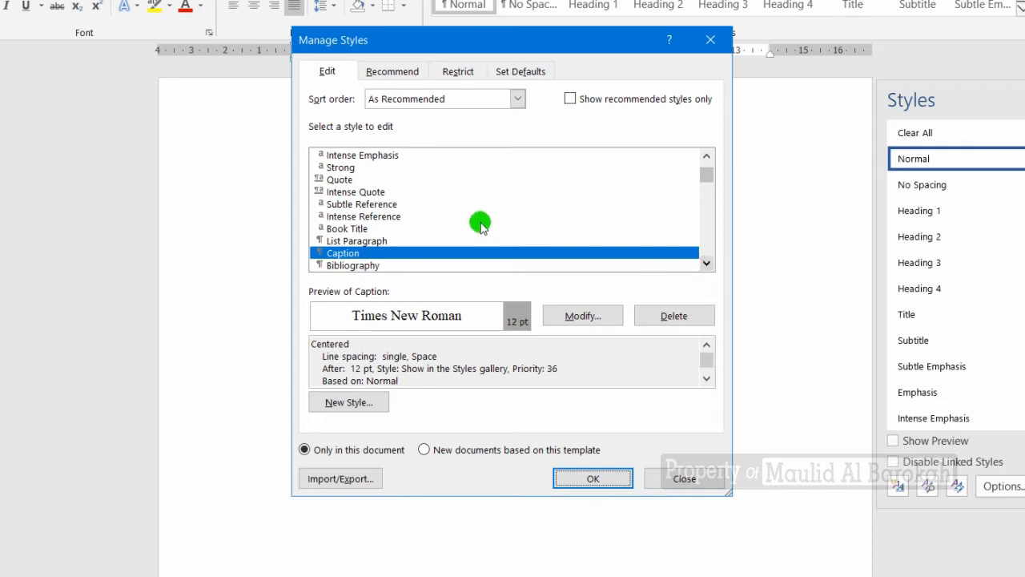
{"action": "left_click", "coordinate": [374, 267]}
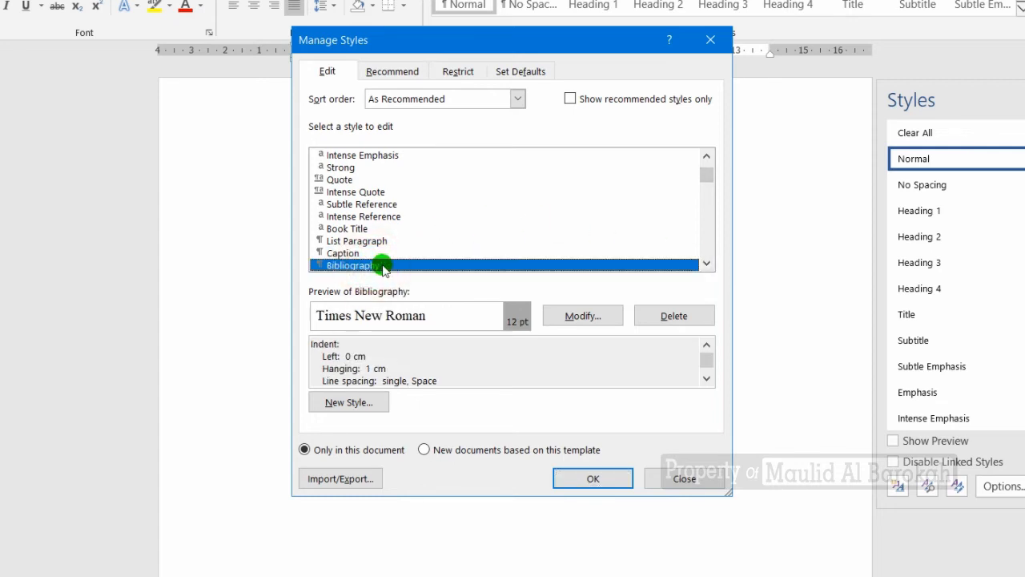
{"action": "left_click", "coordinate": [582, 317]}
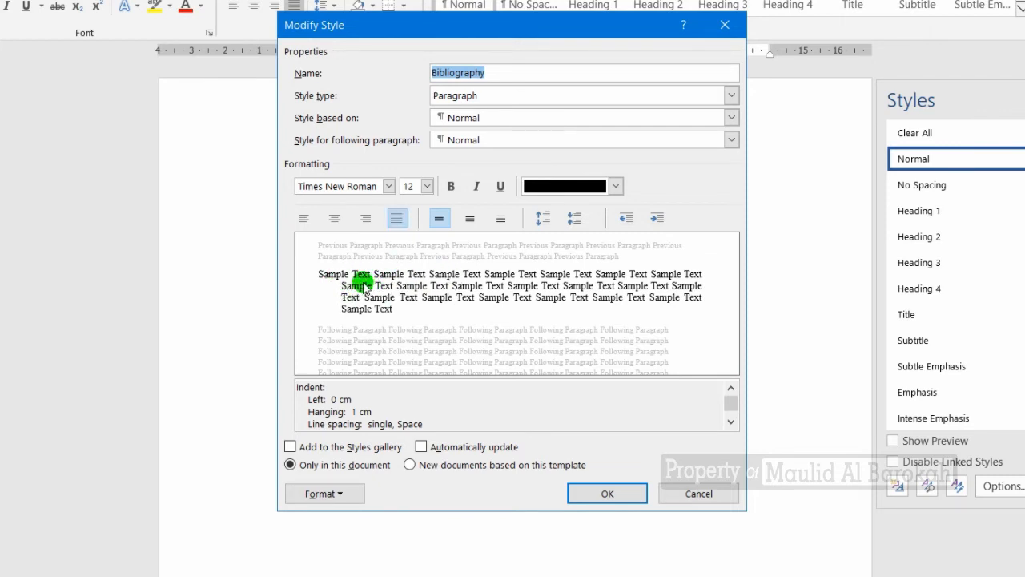
{"action": "left_click", "coordinate": [338, 494]}
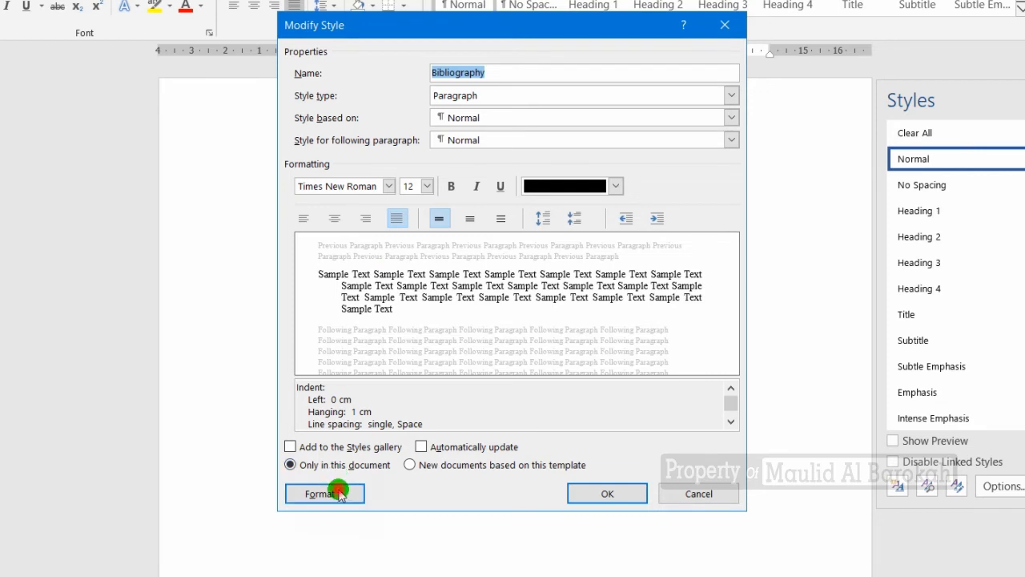
{"action": "left_click", "coordinate": [357, 330]}
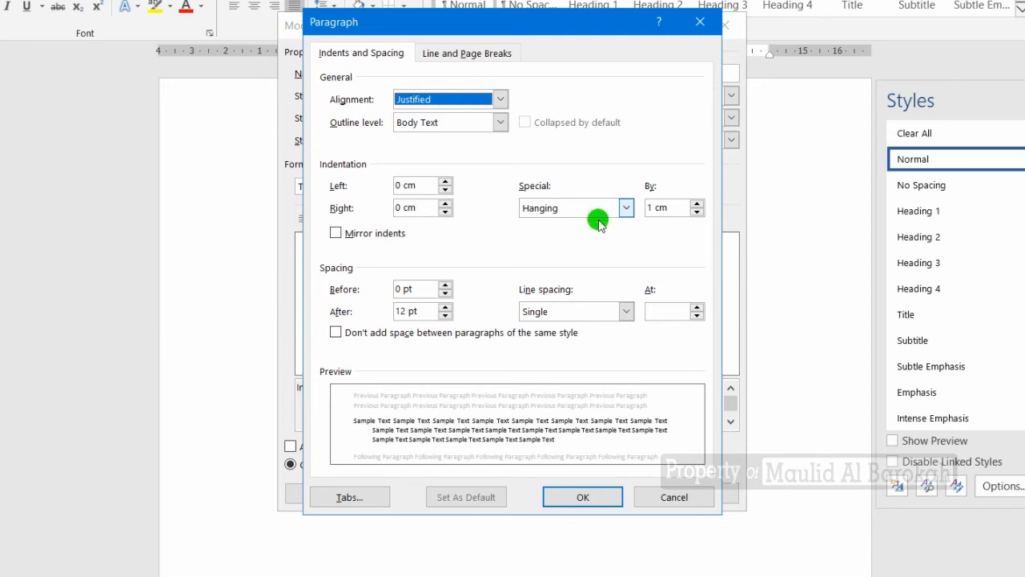
{"action": "left_click", "coordinate": [589, 497]}
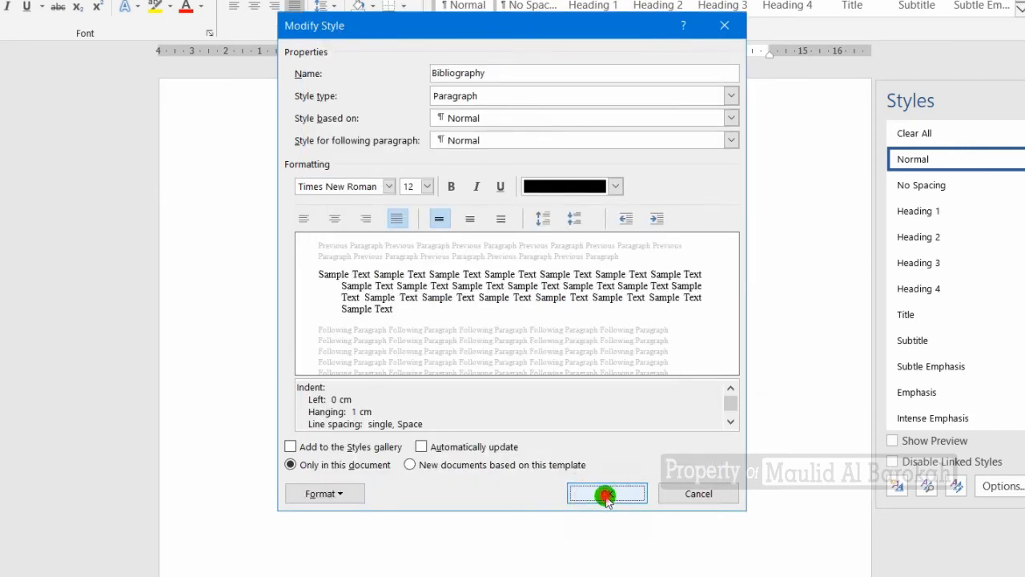
{"action": "left_click", "coordinate": [607, 495]}
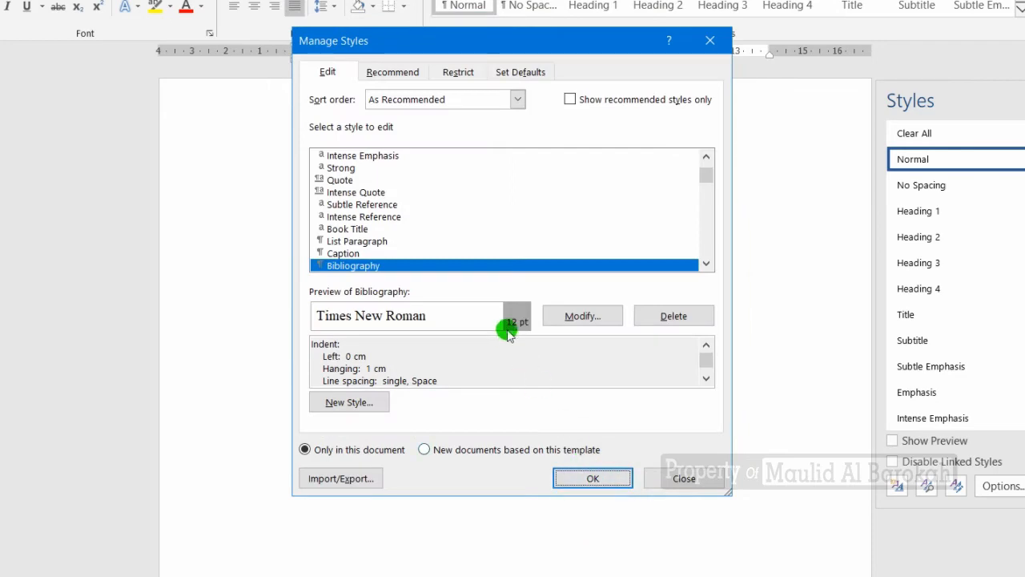
Step: Apply the managed style settings to the document and close the Styles list
{"action": "left_click", "coordinate": [570, 477]}
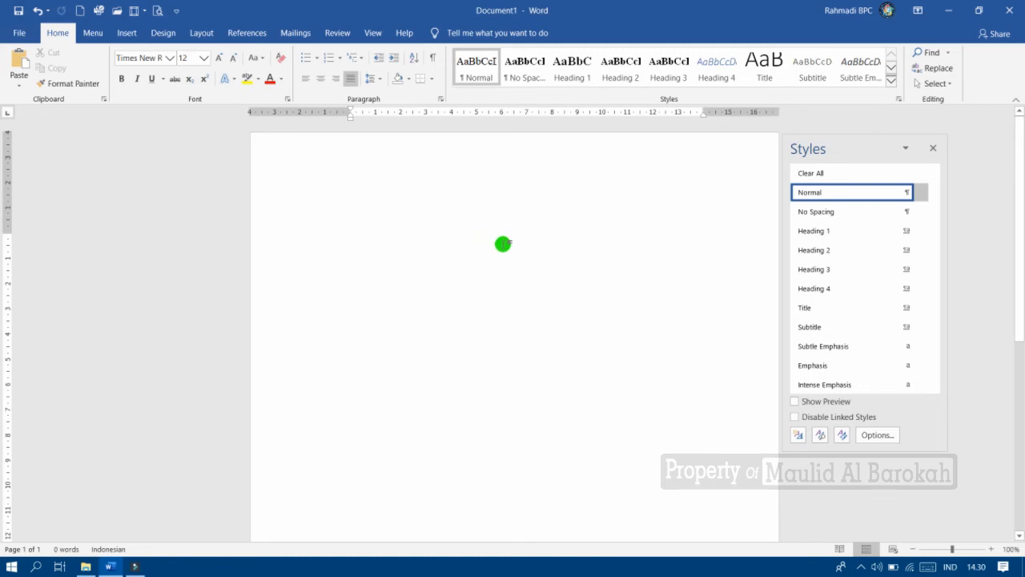
{"action": "left_click", "coordinate": [934, 149]}
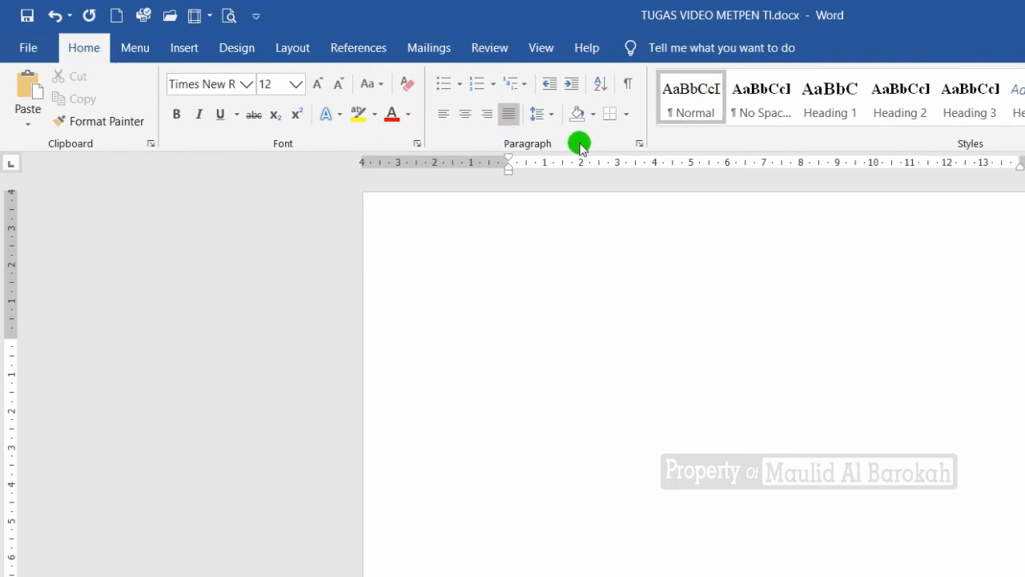
Step: Apply the heading-linked 1, 1.1, 1.1.1 multilevel list to the paragraph and open the definition of a new multilevel list
{"action": "left_click", "coordinate": [526, 88]}
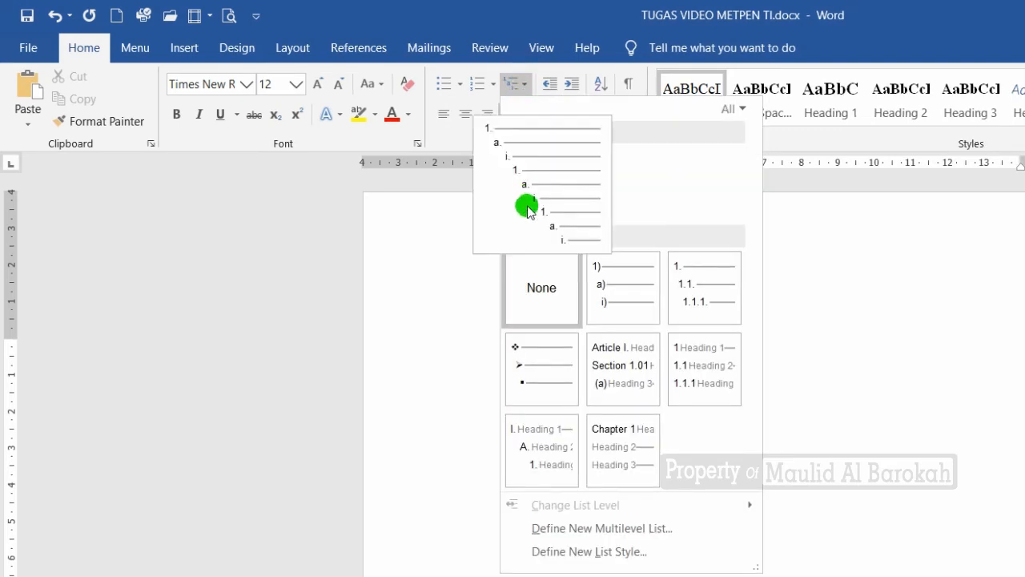
{"action": "left_click", "coordinate": [701, 370]}
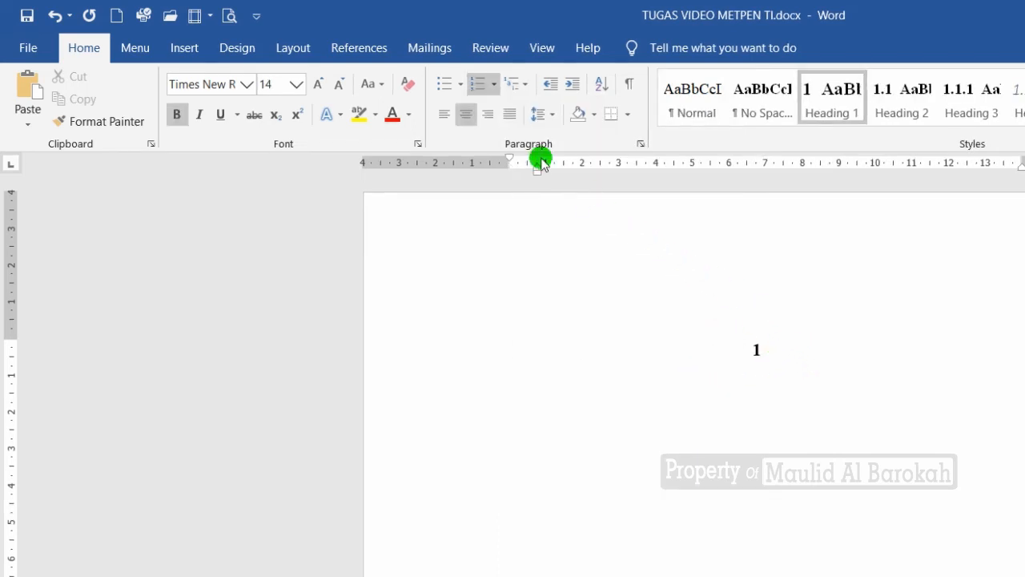
{"action": "left_click", "coordinate": [517, 84]}
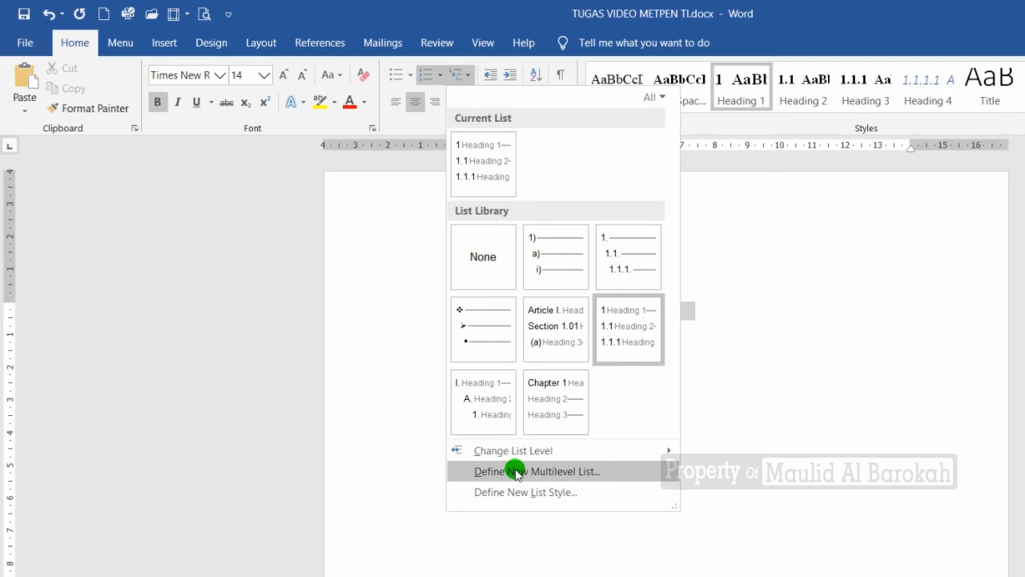
{"action": "left_click", "coordinate": [572, 473]}
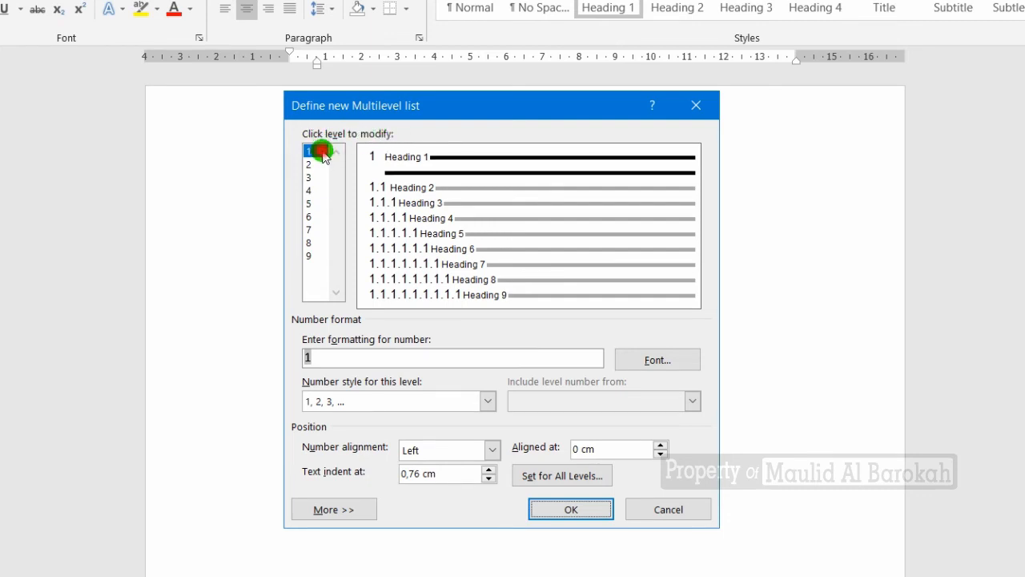
Step: Replace the level 1 number format of the multilevel list with the text "BAB"
{"action": "left_click", "coordinate": [322, 153]}
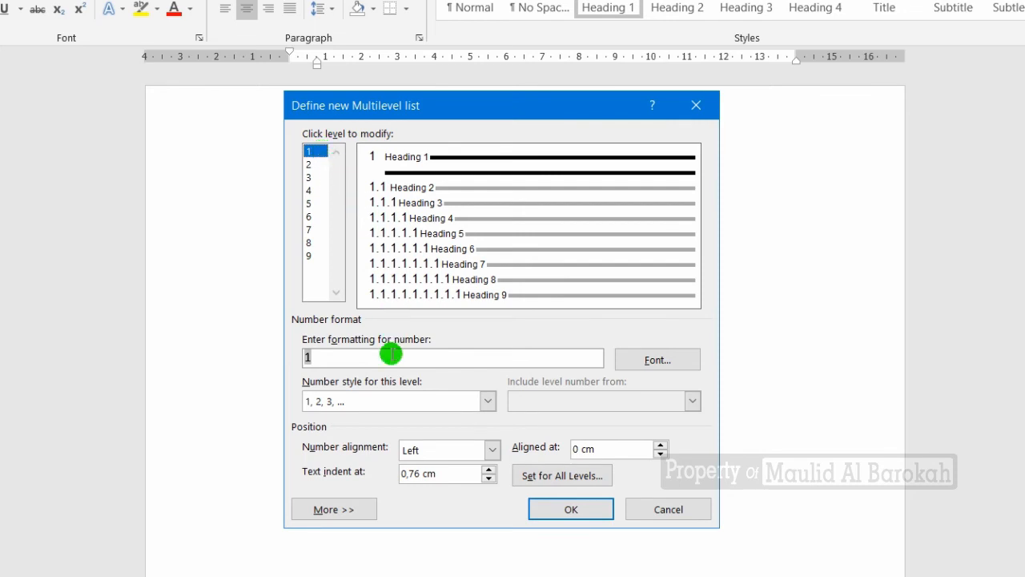
{"action": "left_click", "coordinate": [325, 359]}
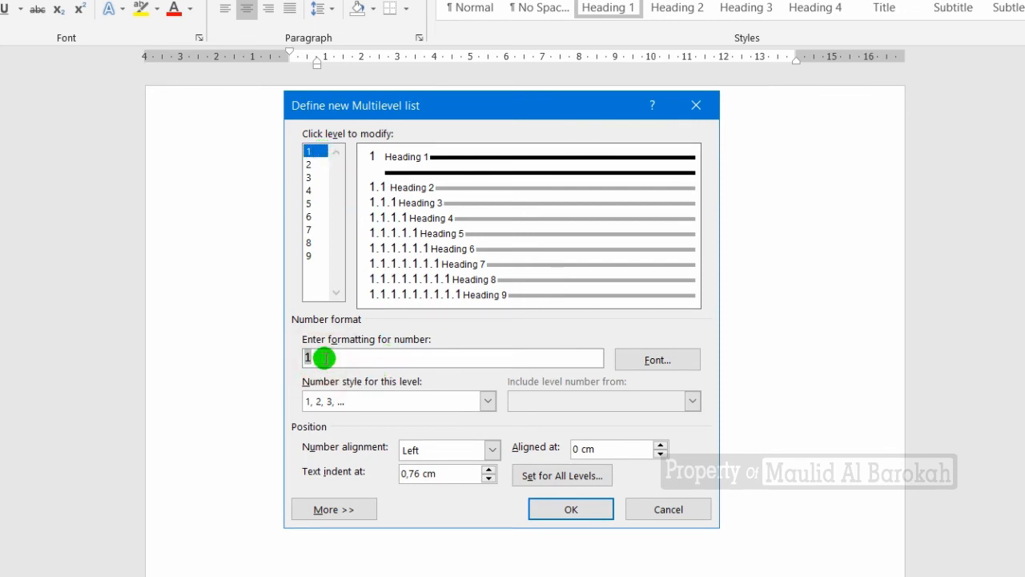
{"action": "key", "text": "BackSpace"}
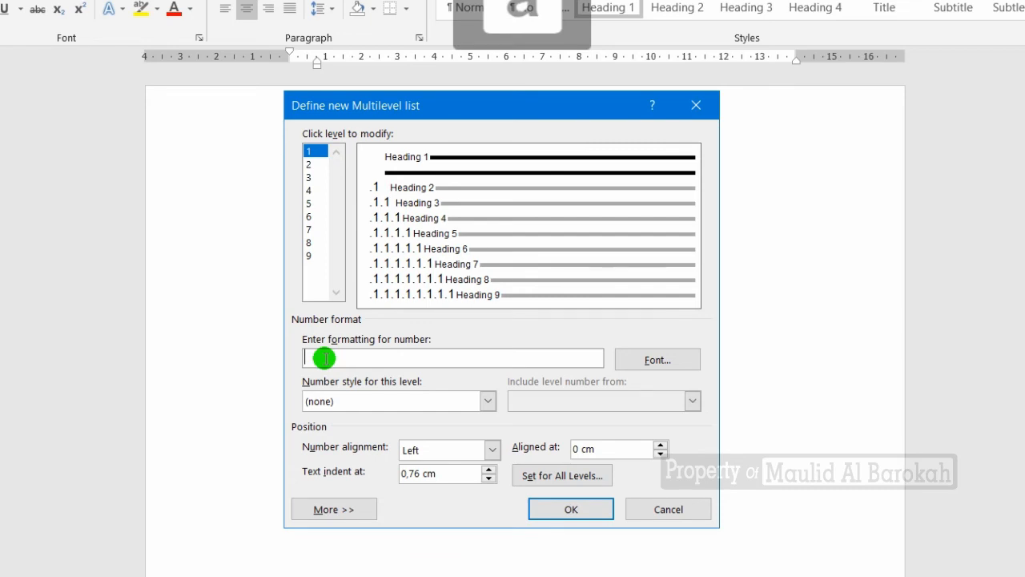
{"action": "type", "text": "BAB"}
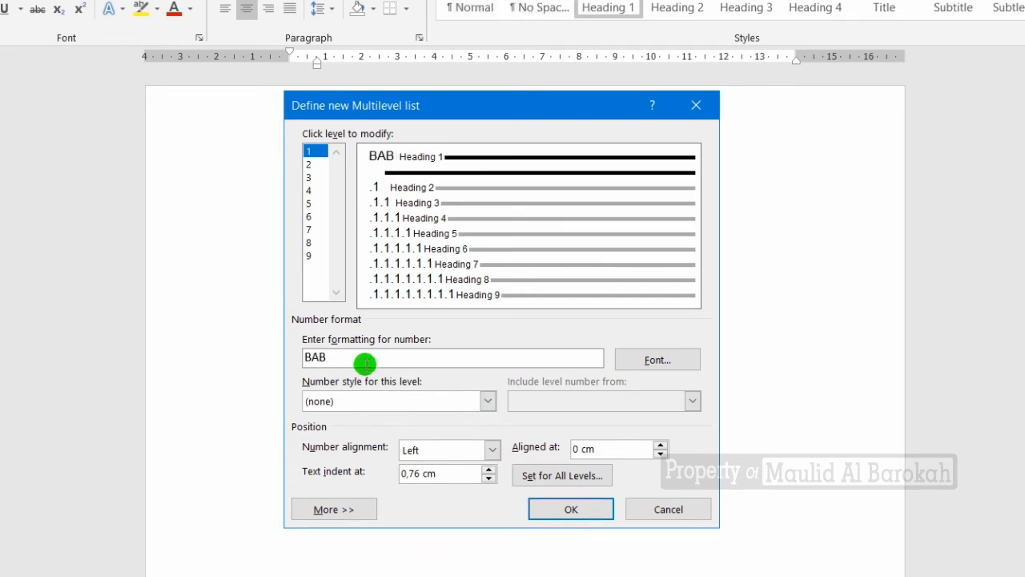
Step: Format the level 1 number as Times New Roman, bold, size 14, in black
{"action": "left_click", "coordinate": [669, 360]}
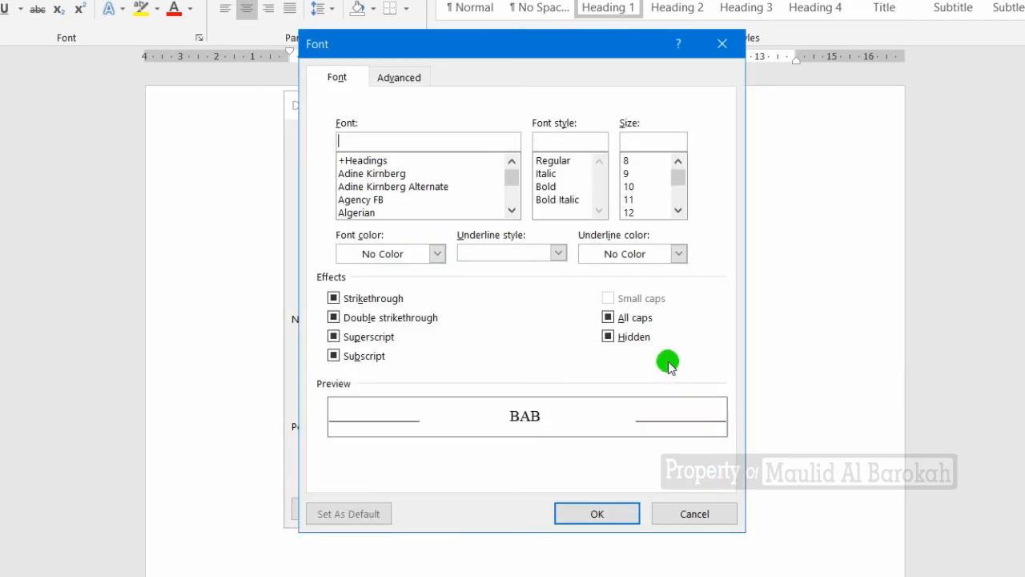
{"action": "left_click", "coordinate": [385, 143]}
{"action": "key", "text": "ctrl+a"}
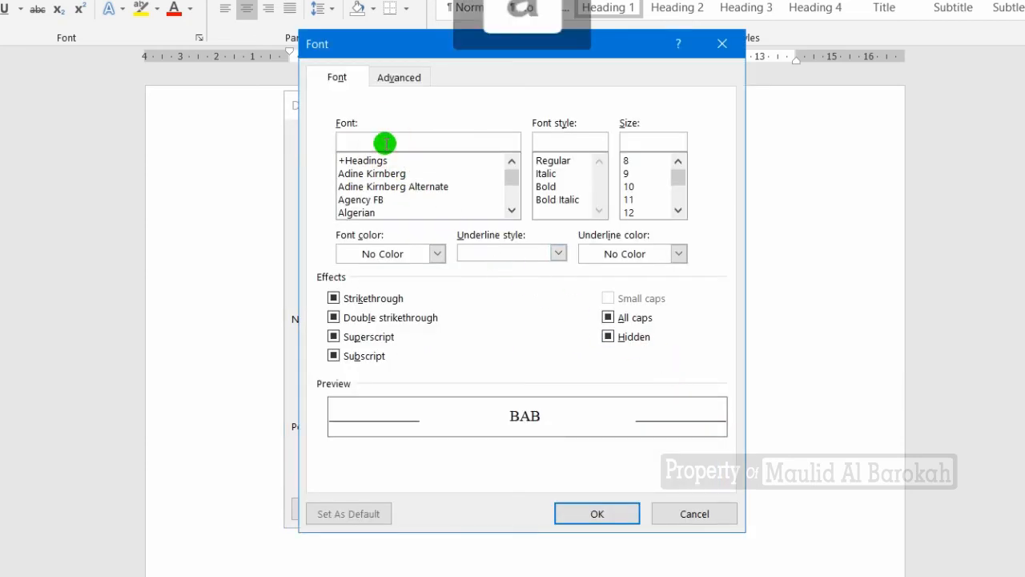
{"action": "type", "text": "tim"}
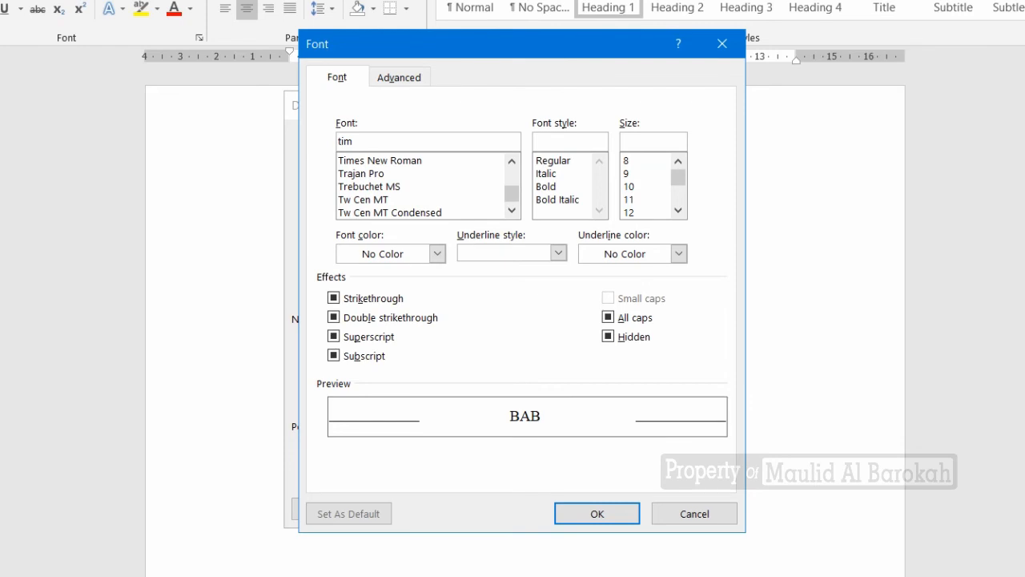
{"action": "left_click", "coordinate": [380, 160]}
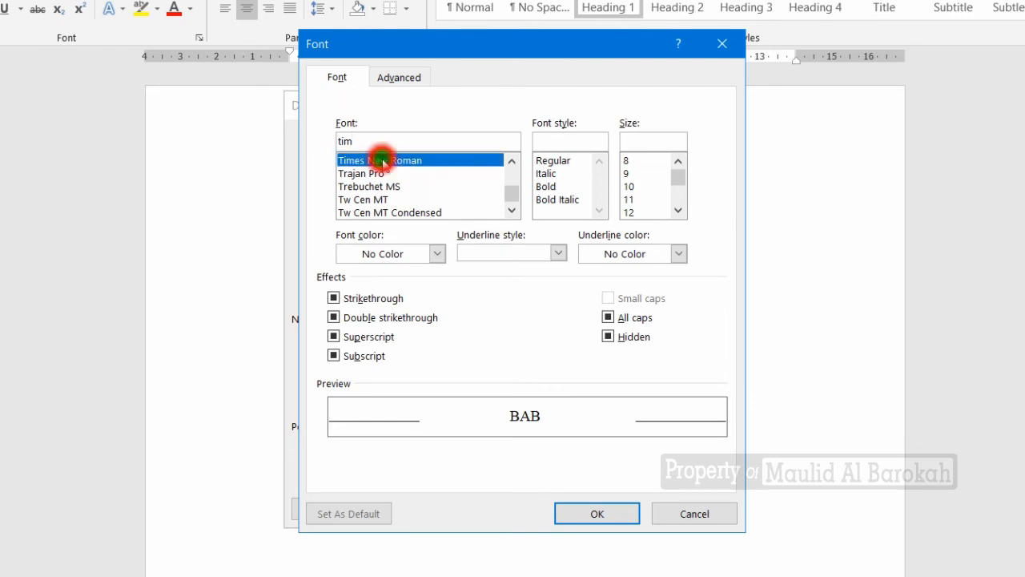
{"action": "left_click", "coordinate": [535, 187]}
{"action": "left_click", "coordinate": [679, 211]}
{"action": "left_click", "coordinate": [679, 210]}
{"action": "left_click", "coordinate": [632, 199]}
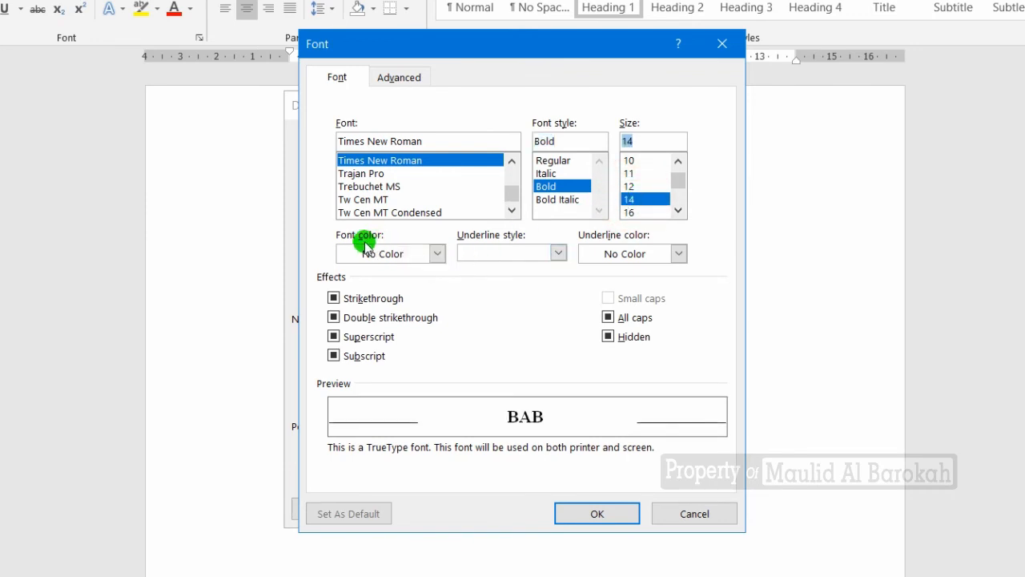
{"action": "left_click", "coordinate": [437, 253]}
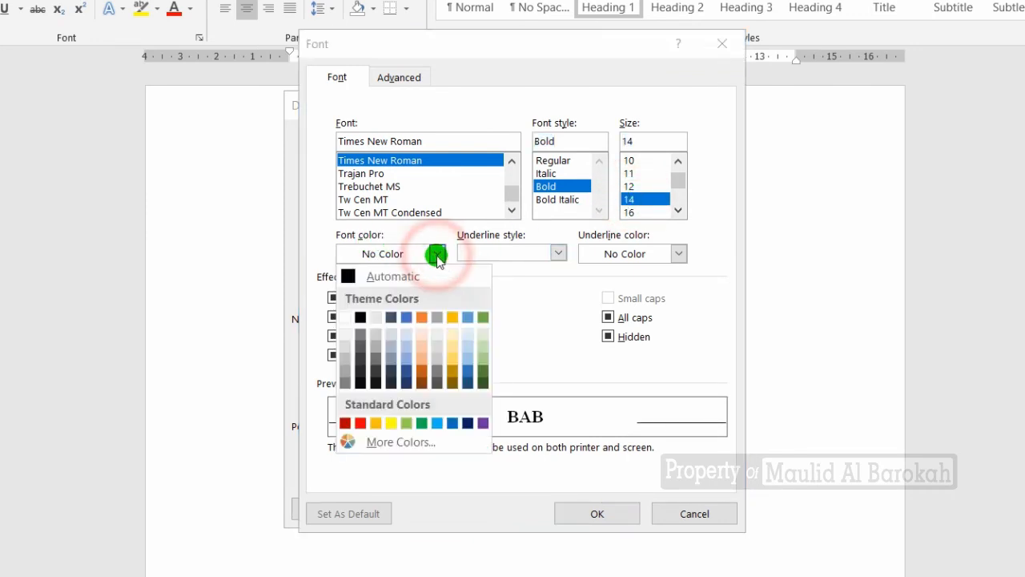
{"action": "left_click", "coordinate": [361, 317]}
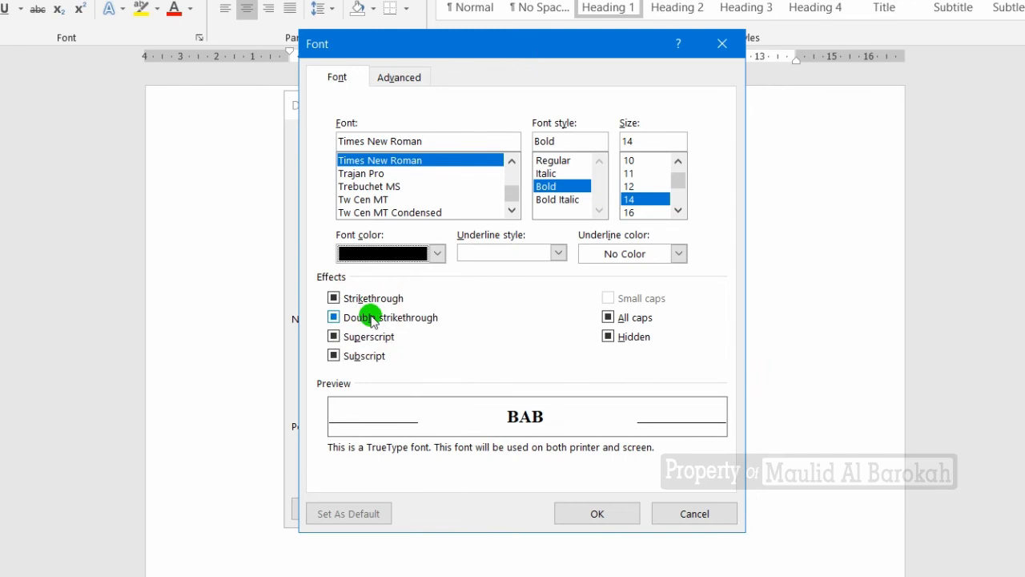
{"action": "left_click", "coordinate": [591, 516]}
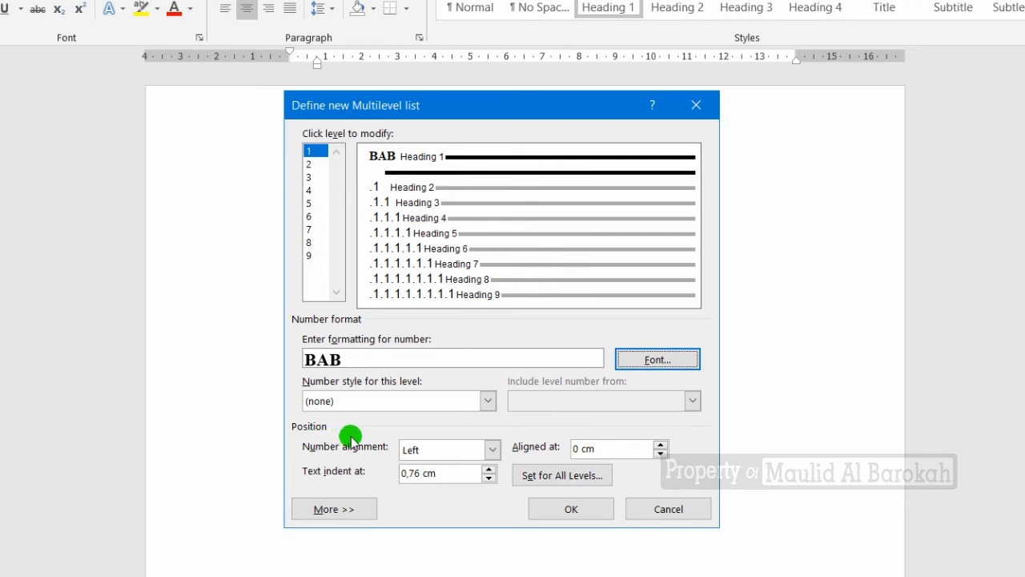
Step: Position the level 1 number with Centered alignment, a text indent of 0 cm and aligned at 1 cm
{"action": "left_click", "coordinate": [420, 451]}
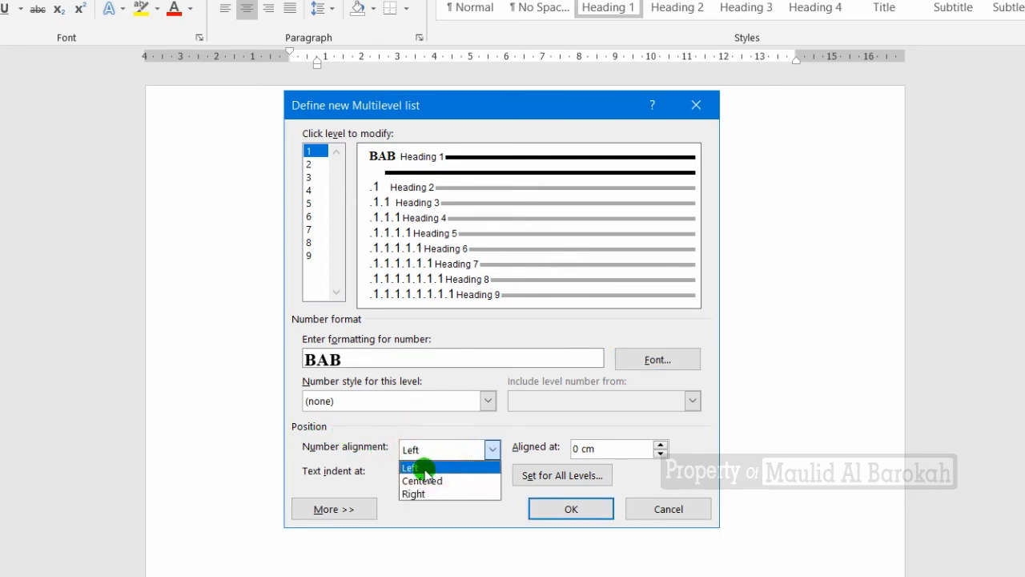
{"action": "left_click", "coordinate": [424, 481]}
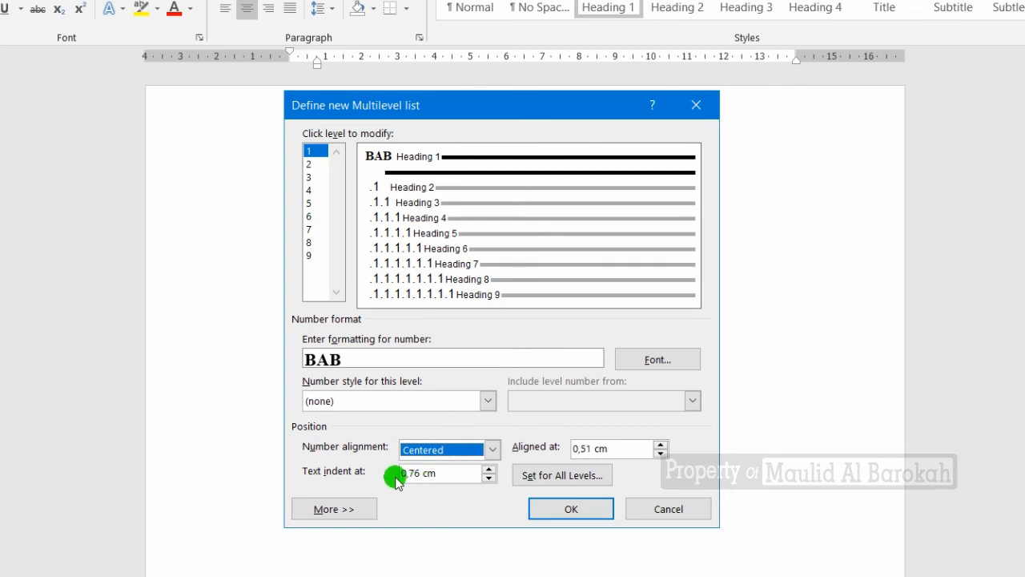
{"action": "left_click_drag", "start_coordinate": [415, 473], "coordinate": [389, 475]}
{"action": "type", "text": "0"}
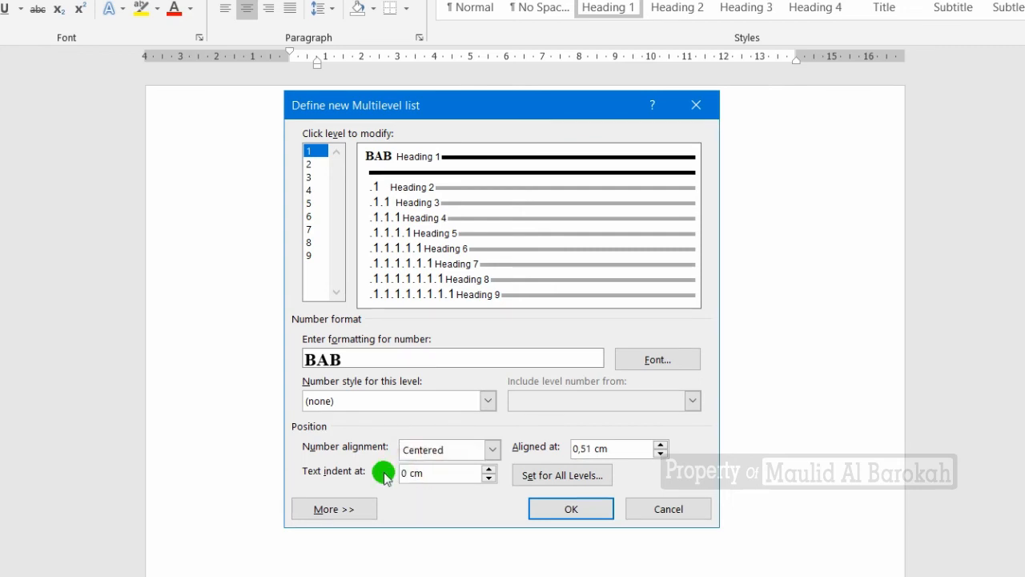
{"action": "double_click", "coordinate": [572, 449]}
{"action": "type", "text": "1"}
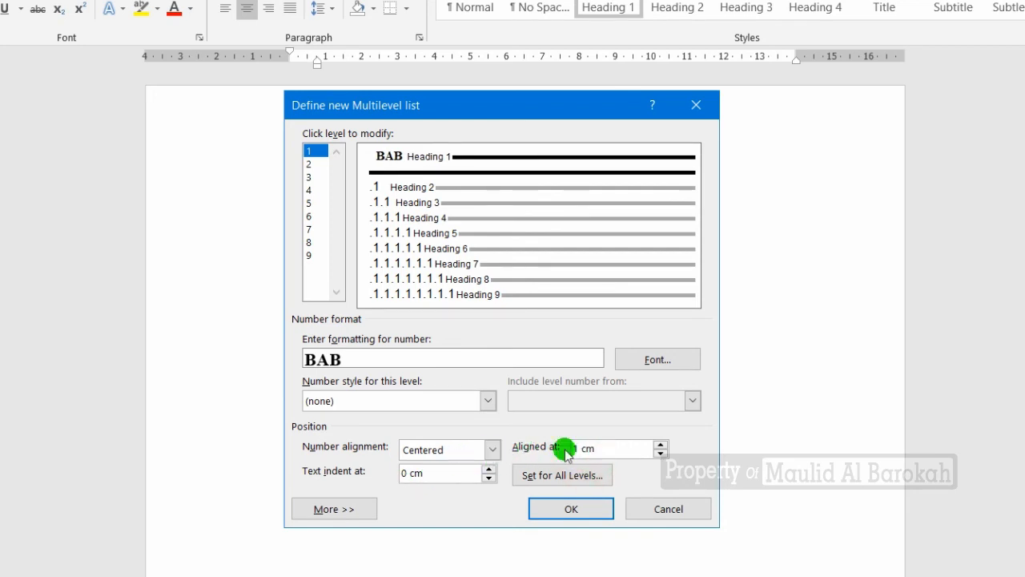
Step: Give level 1 the Roman number style I, II, III after BAB and follow the number with Nothing
{"action": "left_click", "coordinate": [331, 509]}
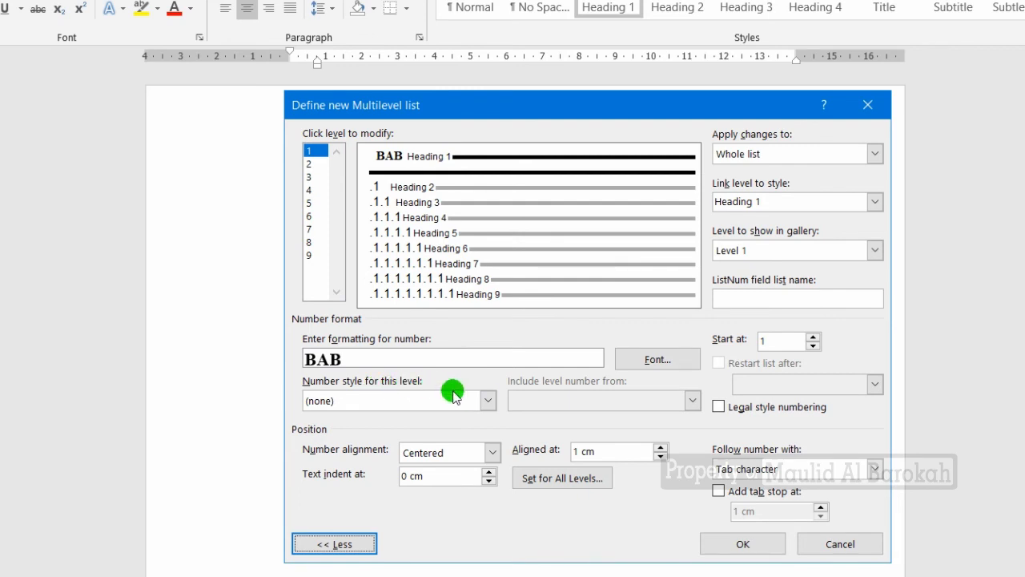
{"action": "left_click", "coordinate": [484, 400]}
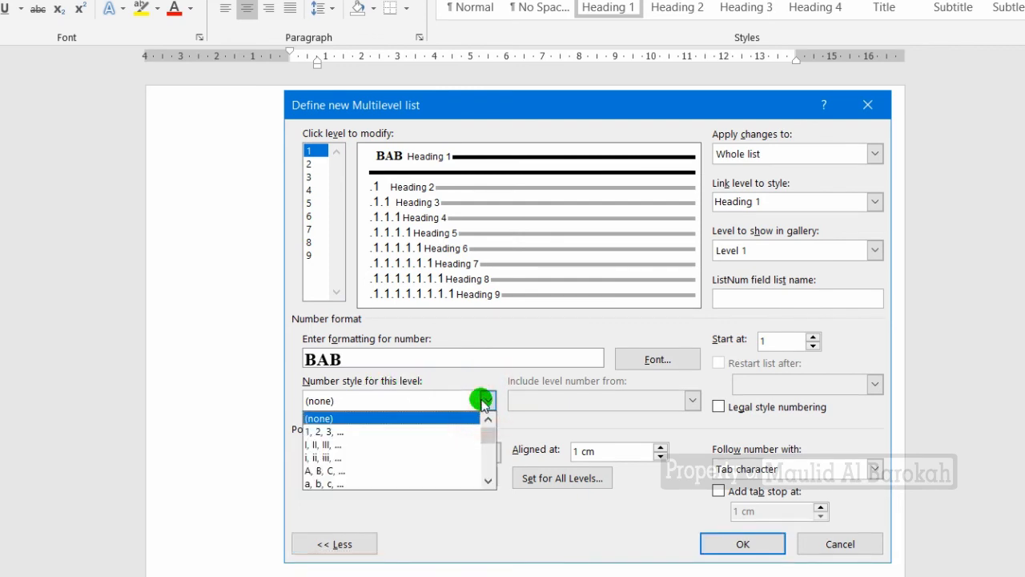
{"action": "left_click", "coordinate": [335, 444]}
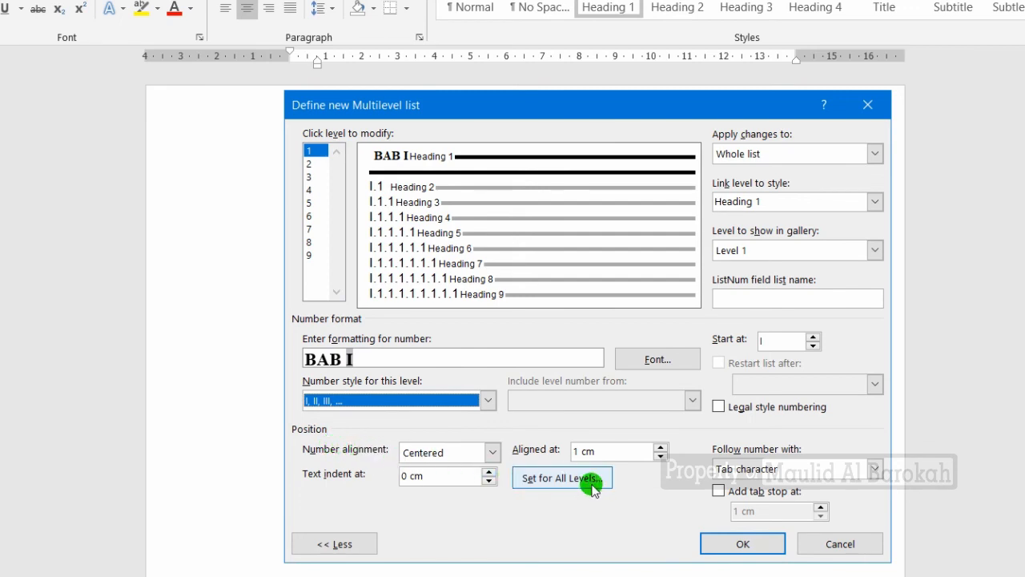
{"action": "left_click", "coordinate": [801, 468]}
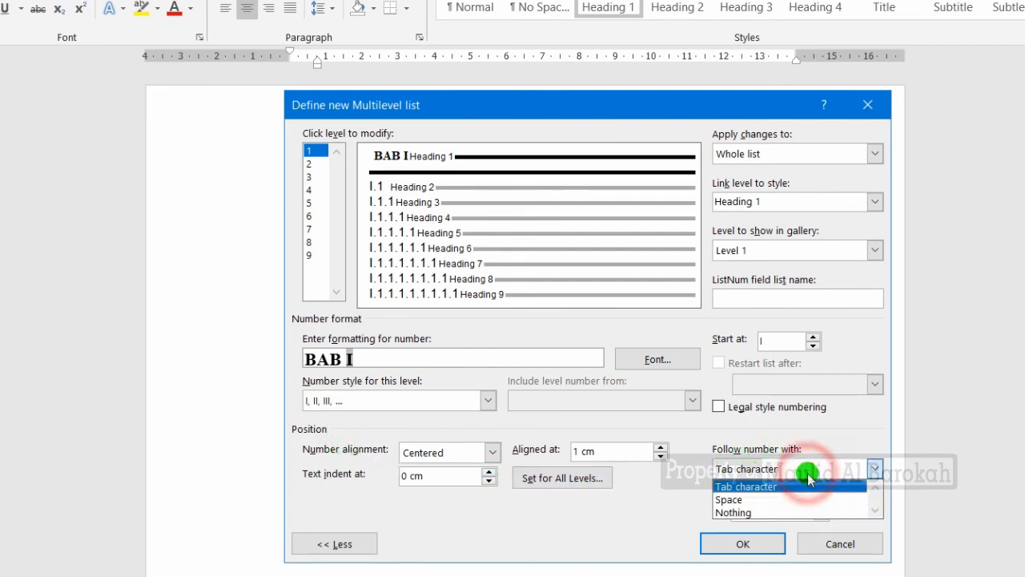
{"action": "left_click", "coordinate": [761, 512]}
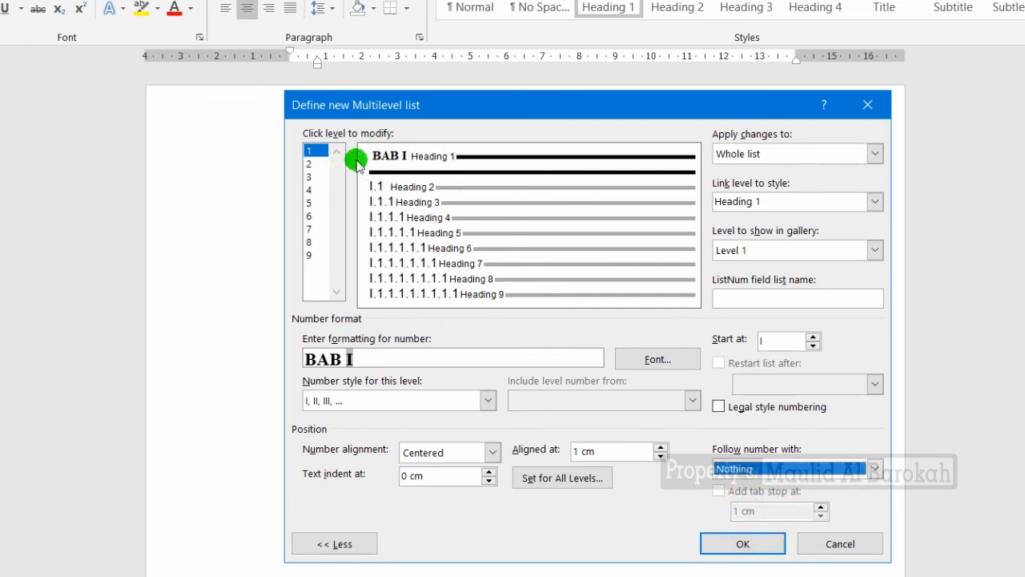
Step: Set level 2 to legal style numbering, with a 0 cm text indent and a Space following the number
{"action": "left_click", "coordinate": [315, 163]}
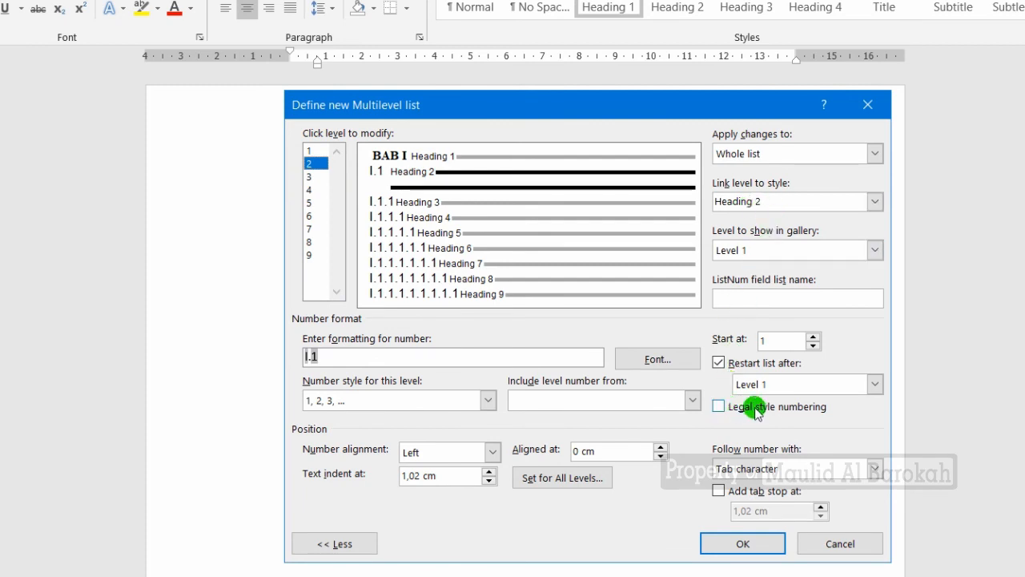
{"action": "left_click", "coordinate": [721, 406]}
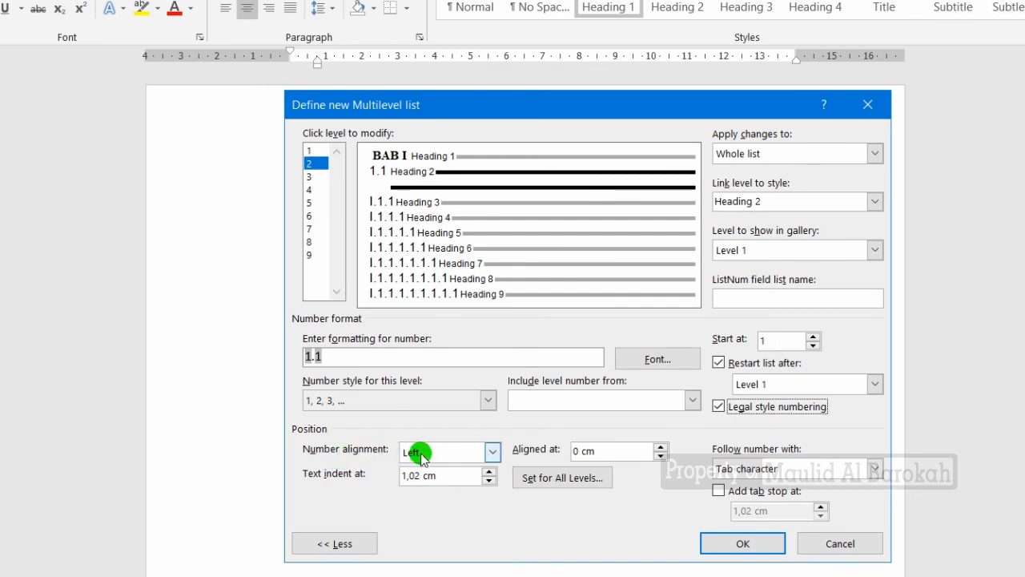
{"action": "left_click_drag", "start_coordinate": [420, 475], "coordinate": [360, 478]}
{"action": "type", "text": "0"}
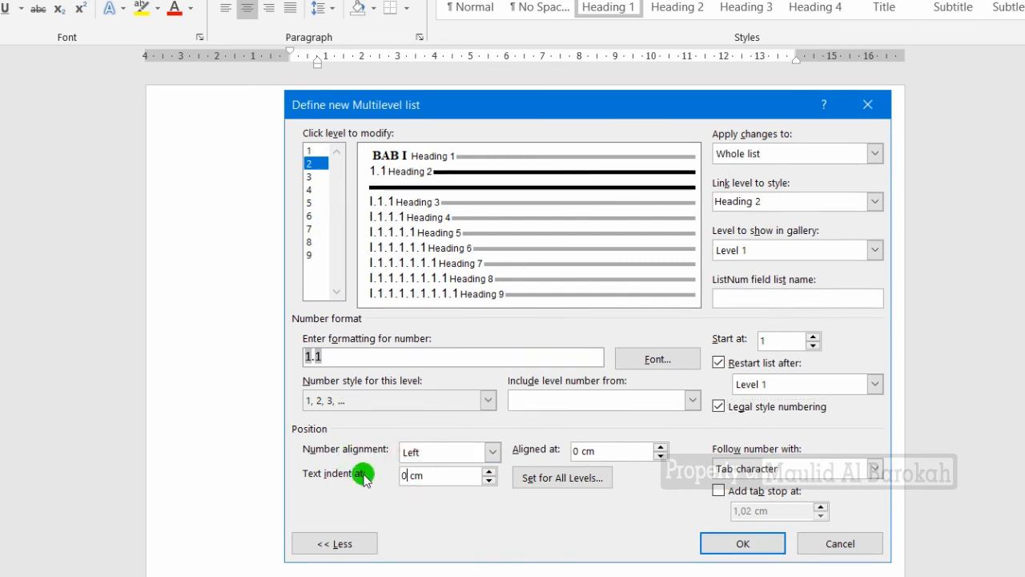
{"action": "left_click", "coordinate": [753, 467]}
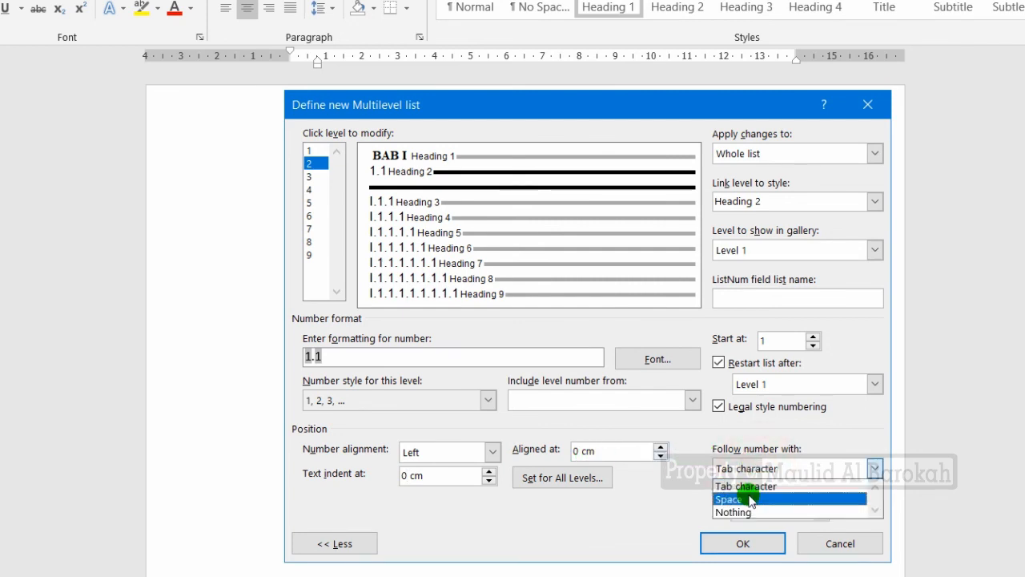
{"action": "left_click", "coordinate": [746, 499]}
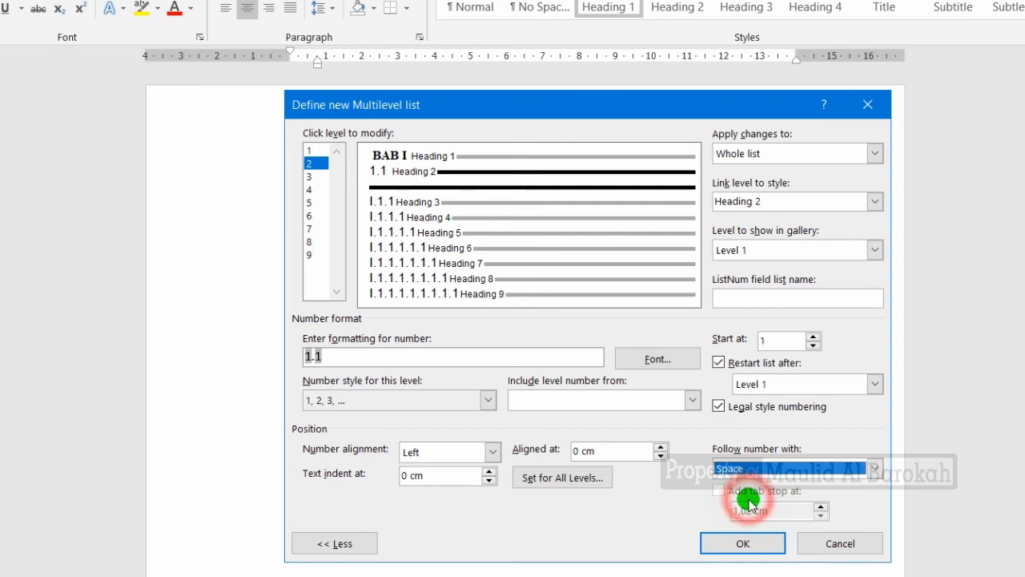
Step: Set level 3 to legal style numbering, with a 0 cm text indent and a Space following the number
{"action": "left_click", "coordinate": [315, 176]}
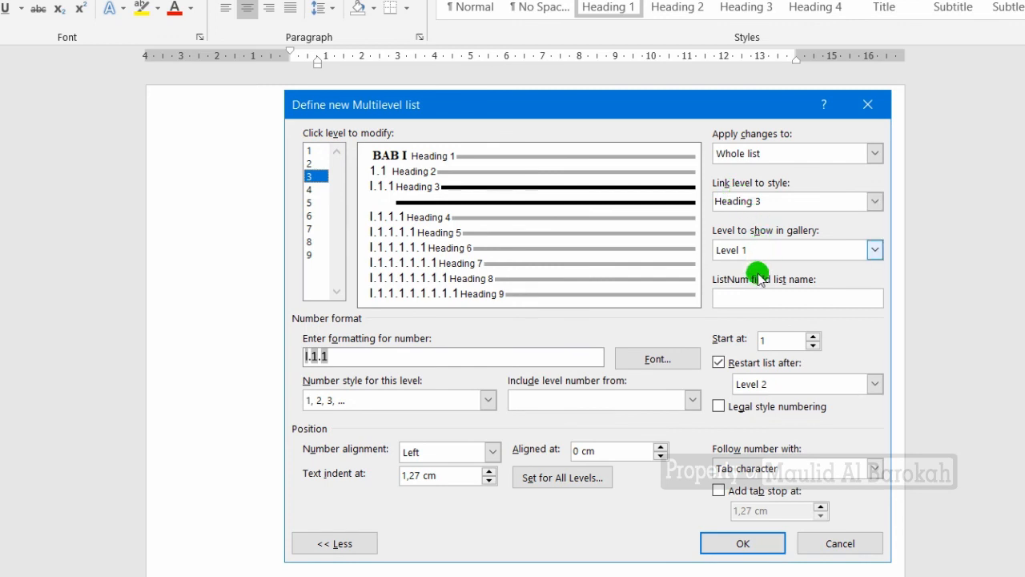
{"action": "left_click", "coordinate": [721, 407]}
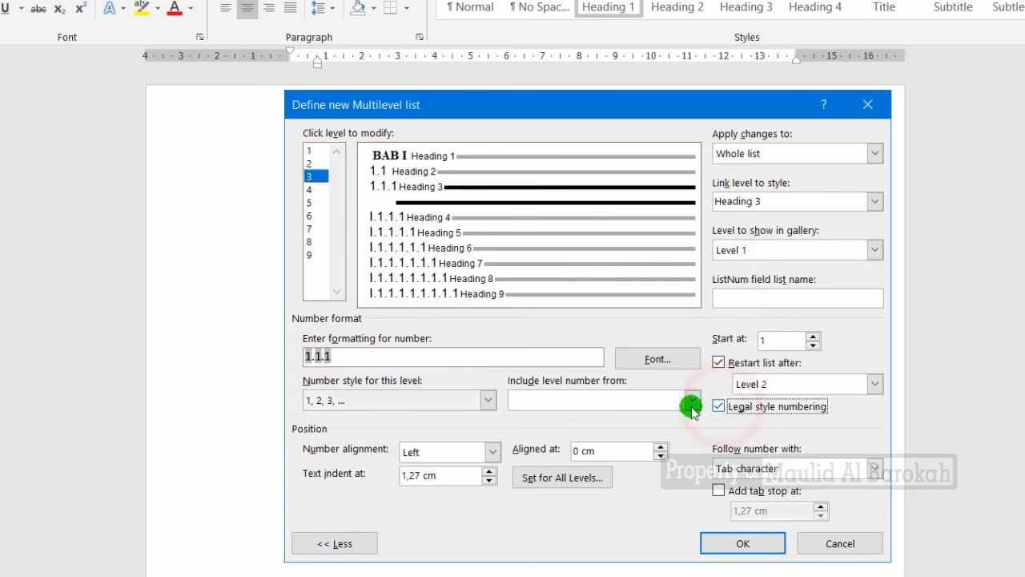
{"action": "double_click", "coordinate": [412, 475]}
{"action": "type", "text": "0"}
{"action": "left_click", "coordinate": [771, 471]}
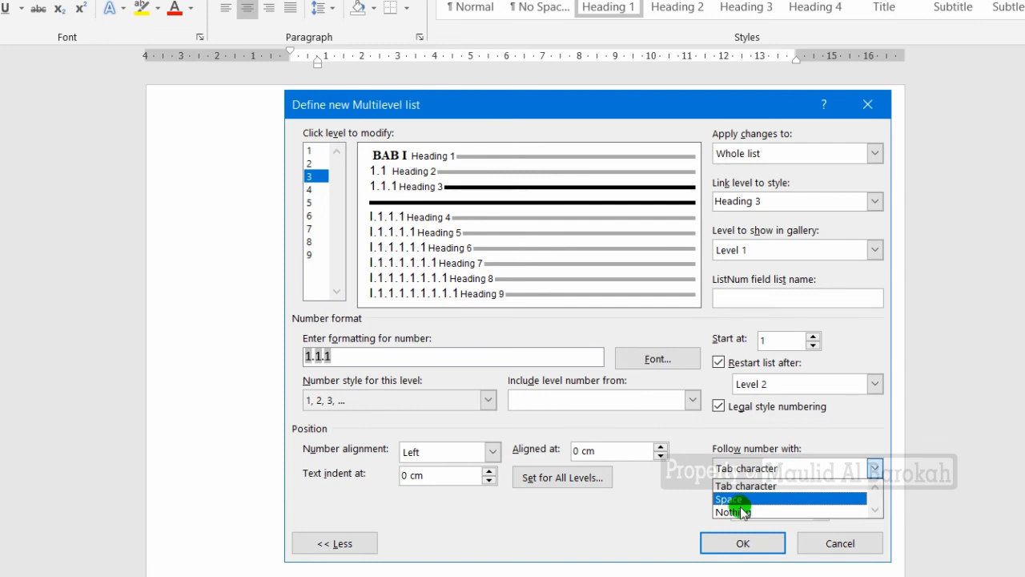
{"action": "left_click", "coordinate": [745, 499]}
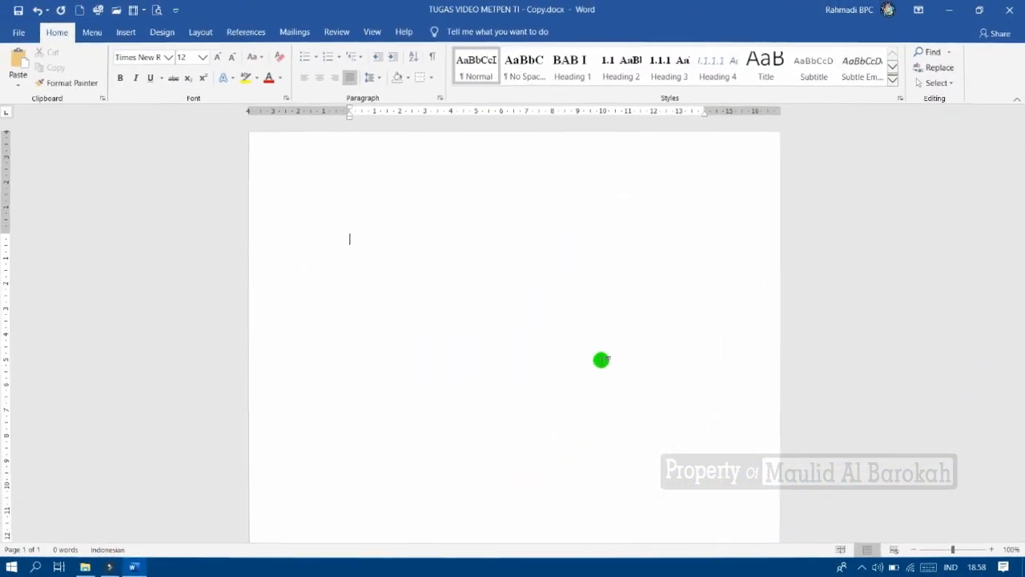
{"action": "right_click", "coordinate": [491, 301]}
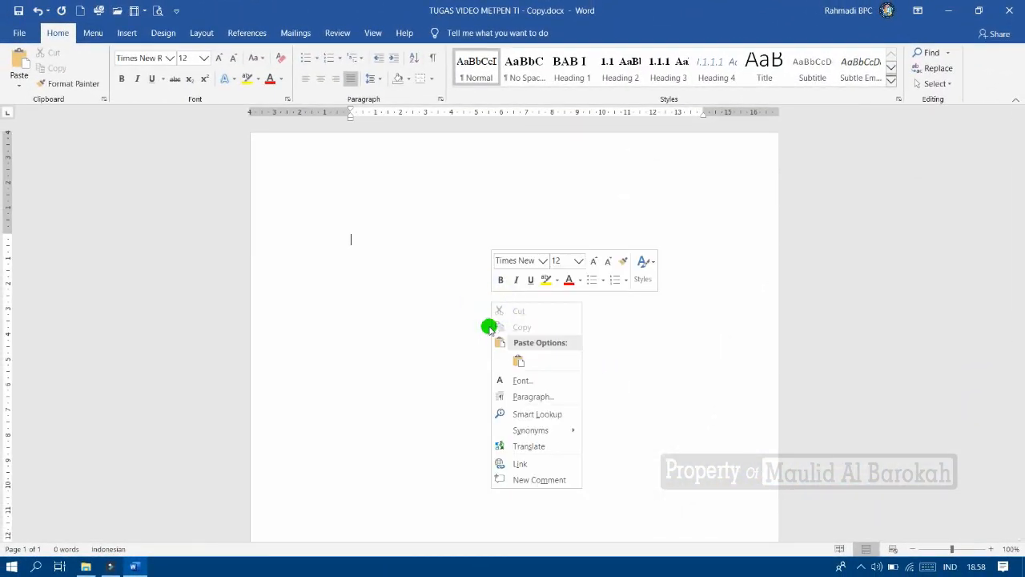
{"action": "left_click", "coordinate": [427, 320]}
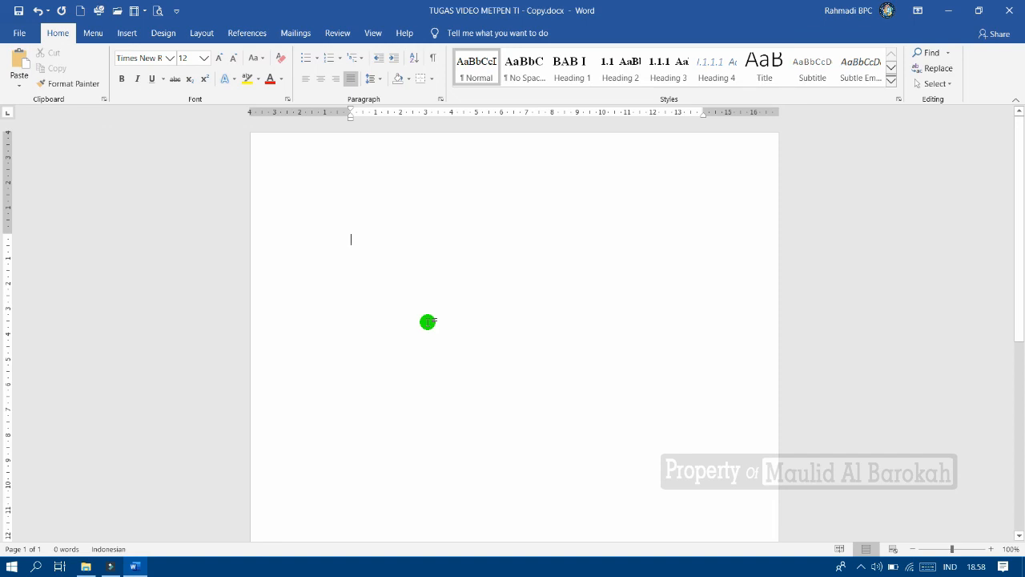